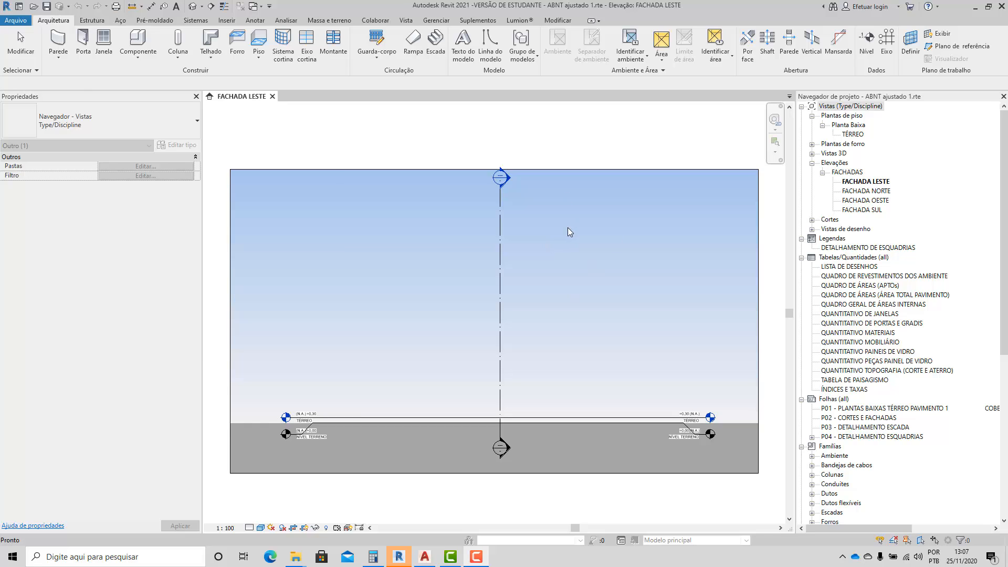
Open the TÉRREO floor plan.
double_click(859, 135)
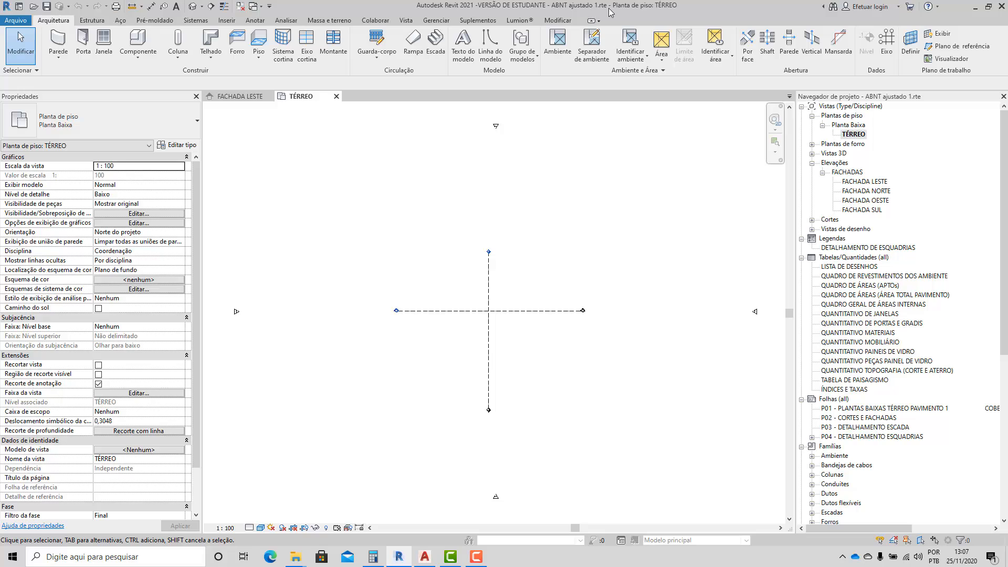
click(16, 20)
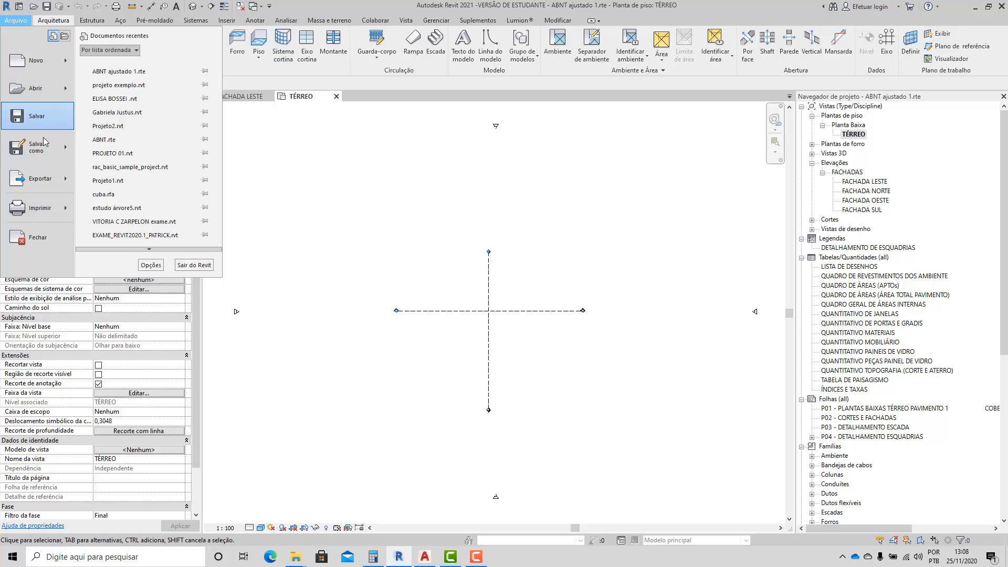
mouse_move(50, 163)
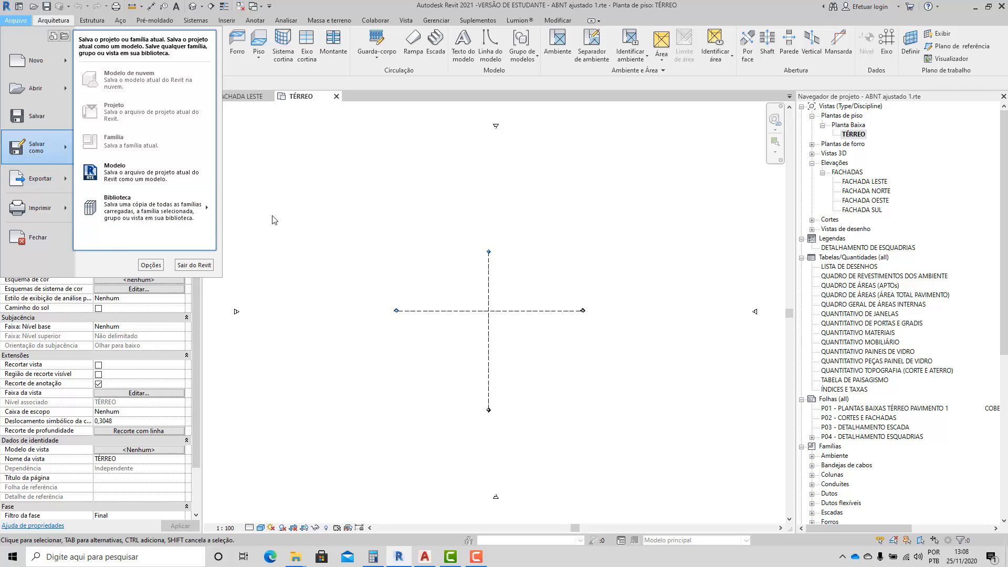
click(307, 234)
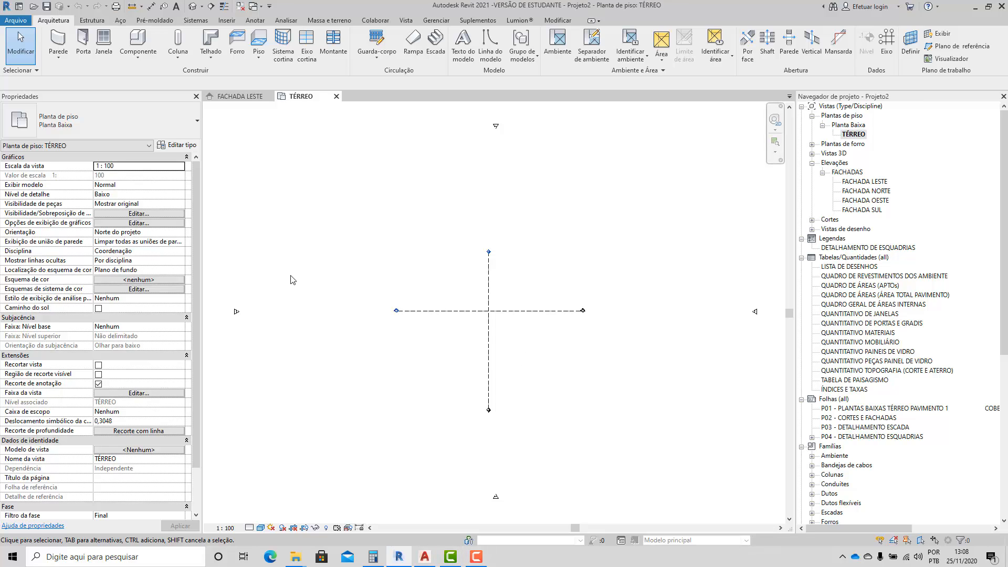
Start saving the file as a Revit project in the REVIT 2021 folder inside ARQUIVOS DE AULA.
click(12, 22)
mouse_move(37, 148)
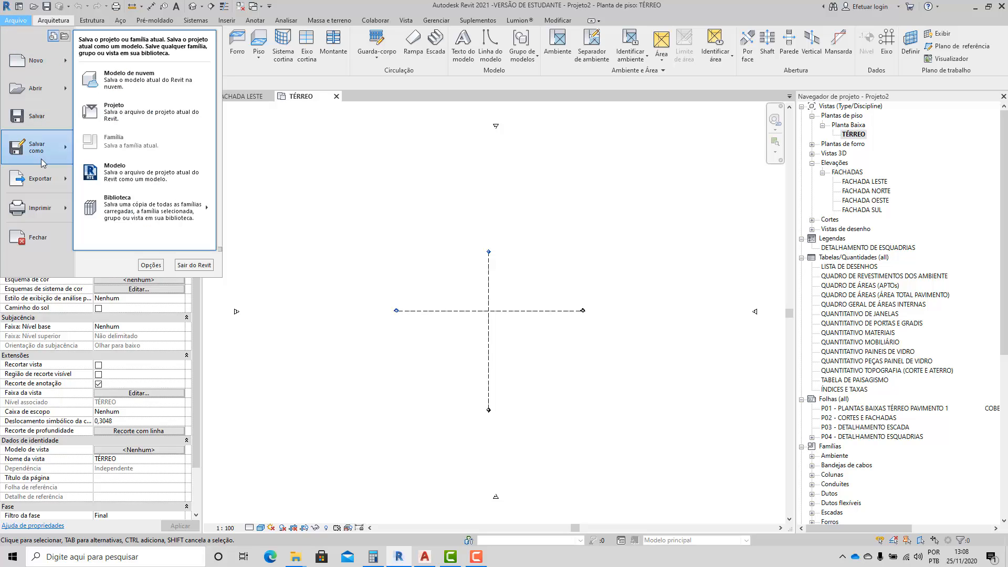
click(113, 113)
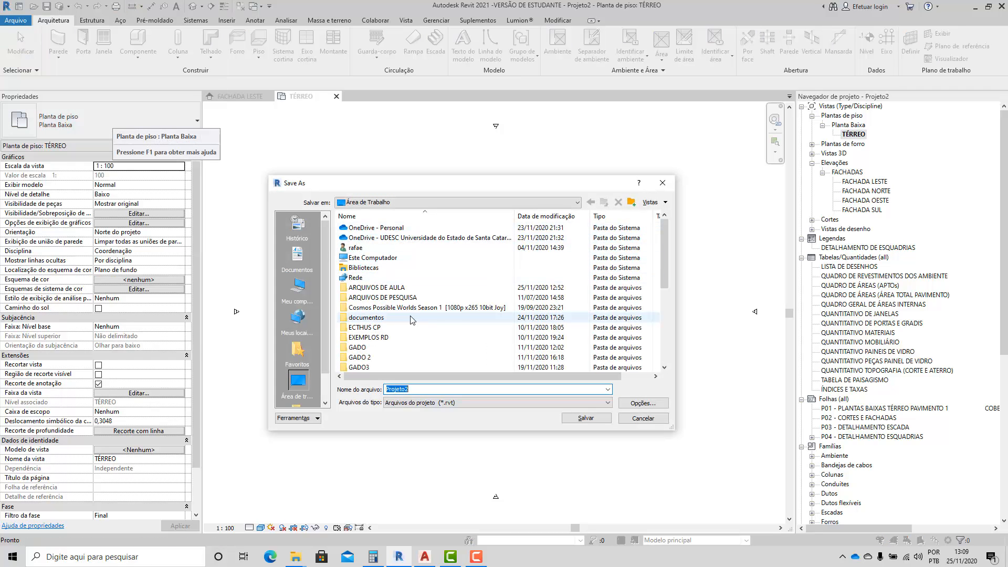
double_click(388, 288)
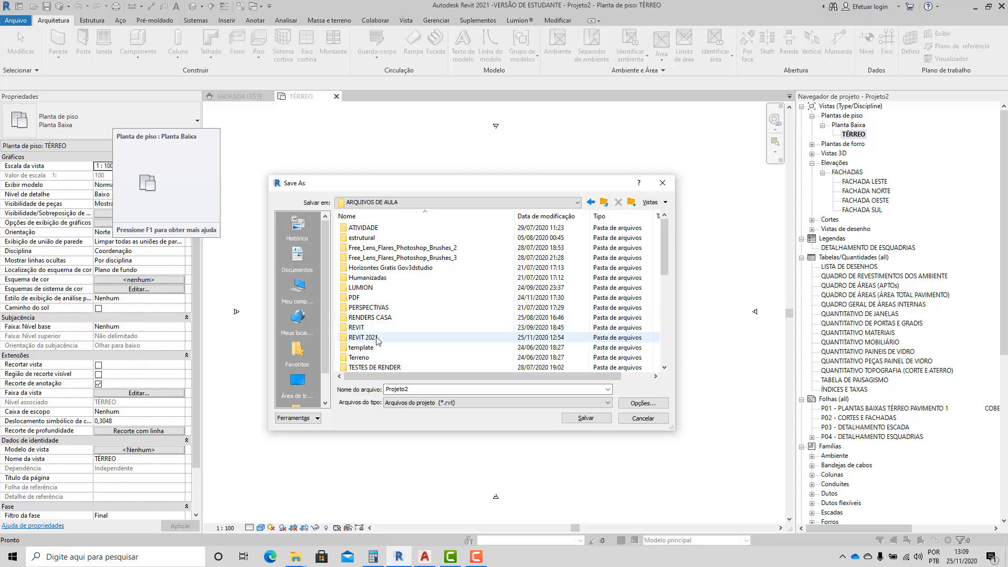
double_click(367, 337)
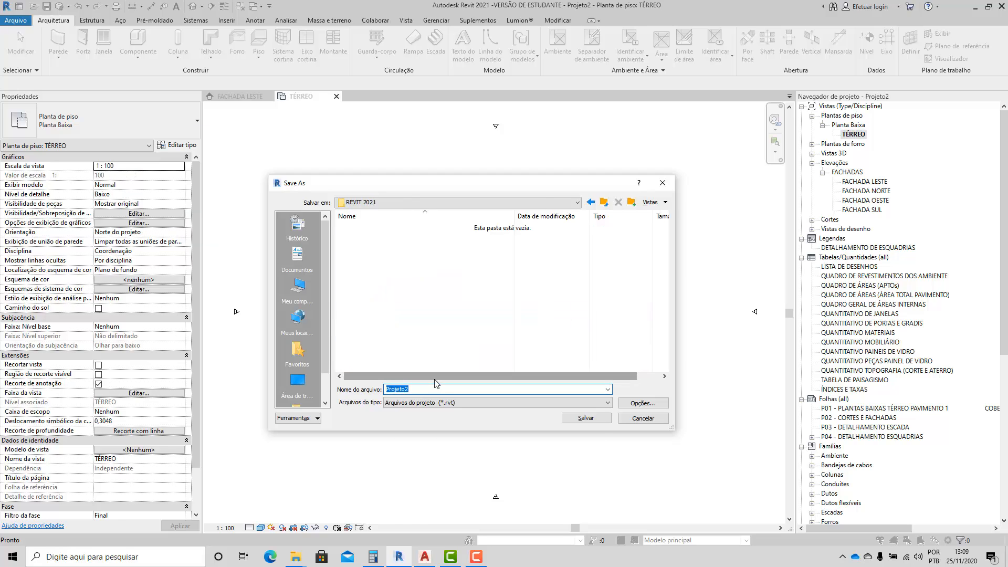
Name the project file "Projeto Casa semestre 2020-2" and save it.
text(Projeto )
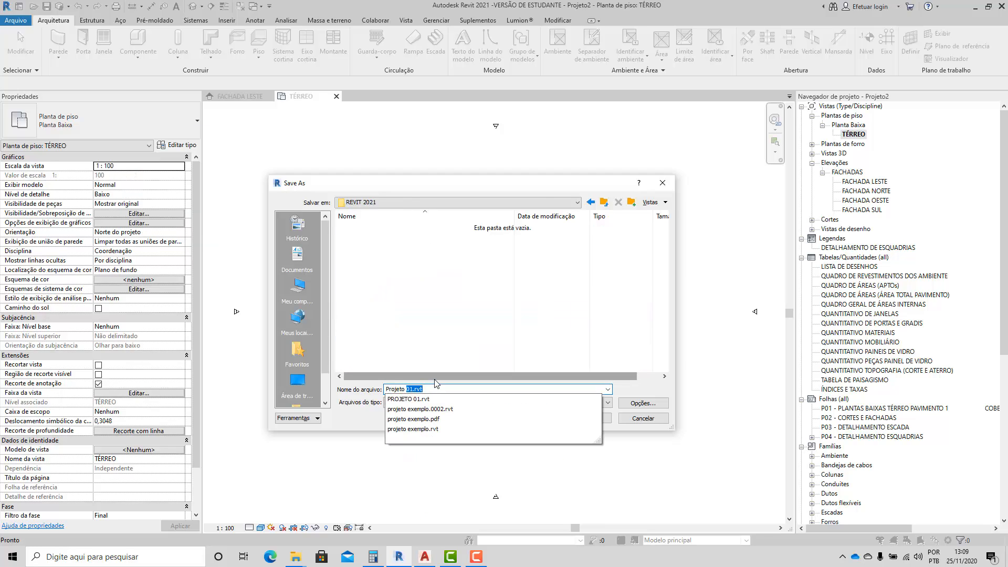
text(Casa sems)
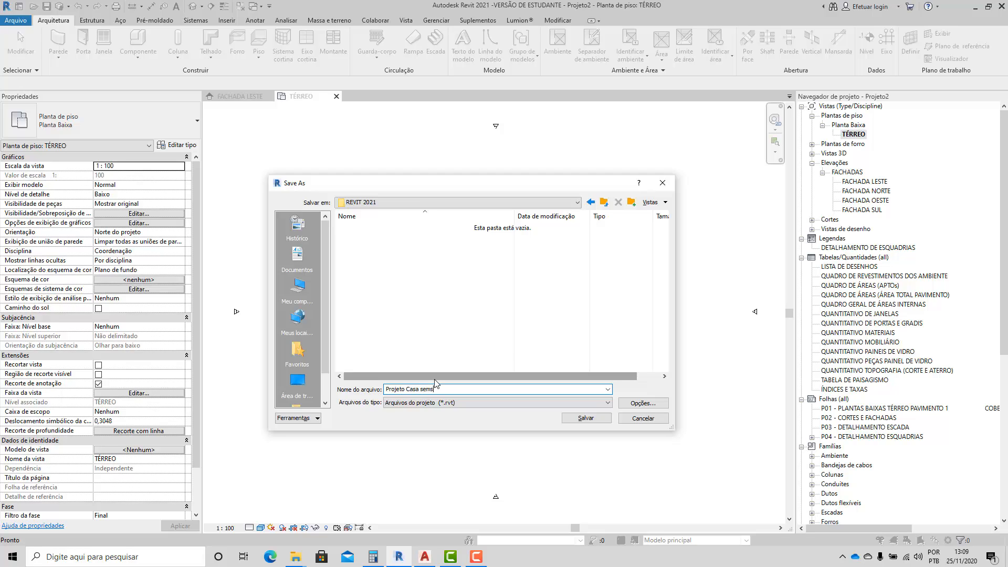
key(BackSpace)
key(BackSpace)
text(estre 200)
key(BackSpace)
key(BackSpace)
key(BackSpace)
text(020-2)
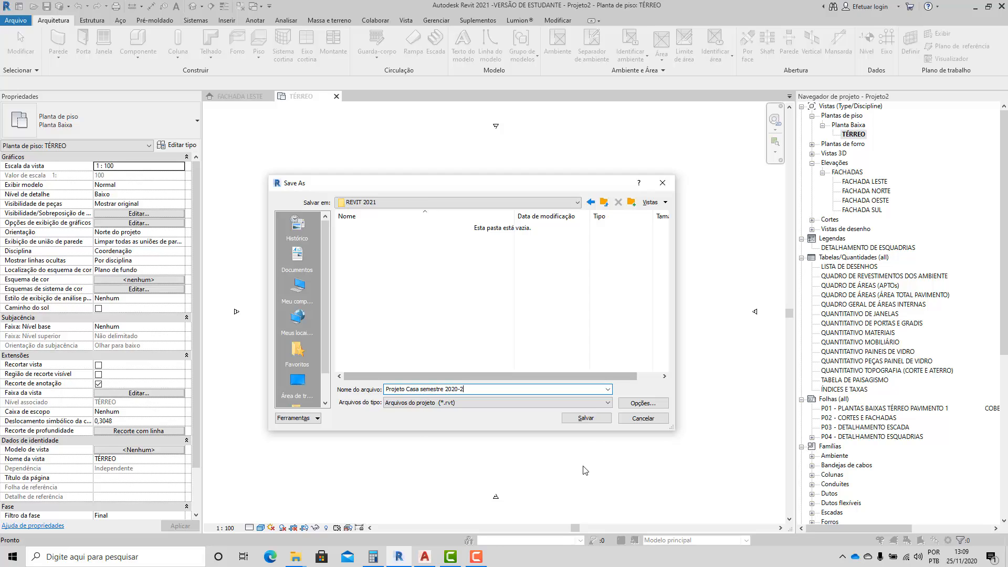
click(575, 419)
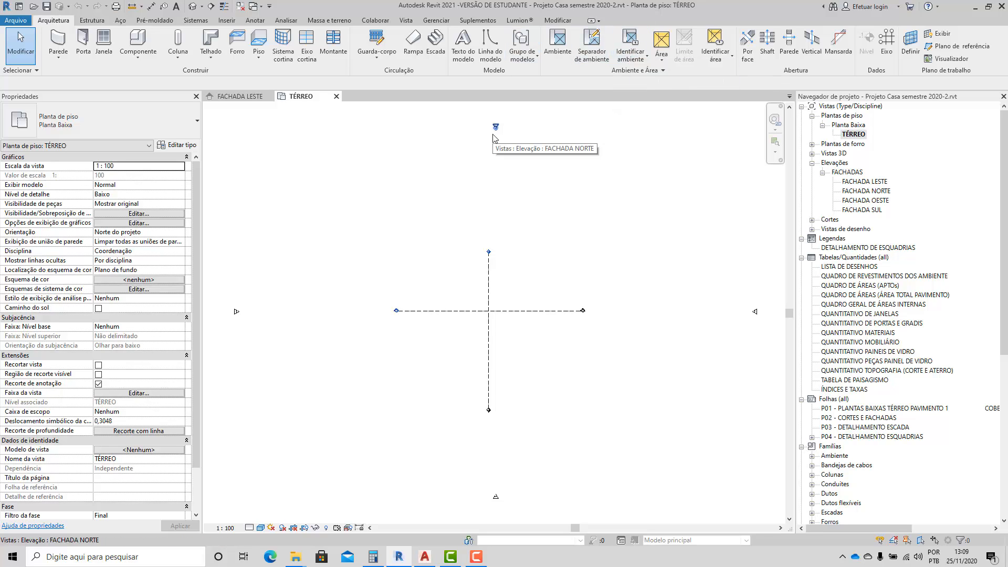
Start a topographic surface in the TÉRREO plan and look at the options for creating it from an import.
scroll(505, 183, down, 1)
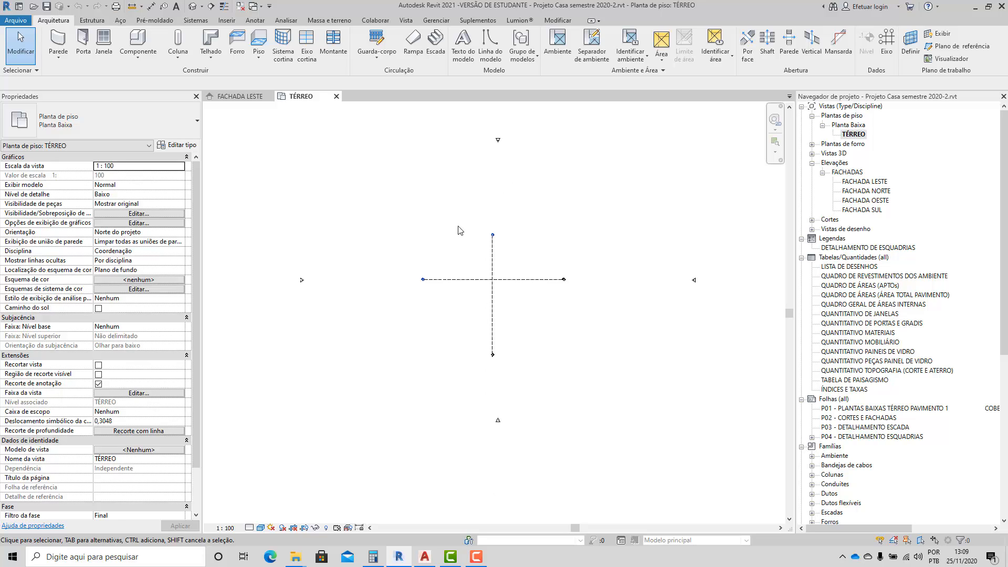
scroll(458, 226, up, 1)
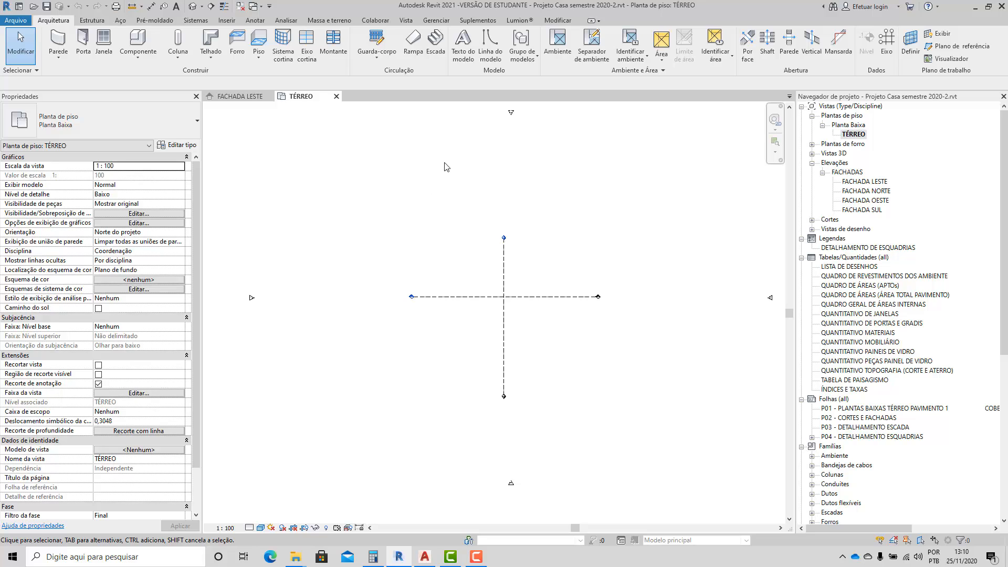
click(330, 21)
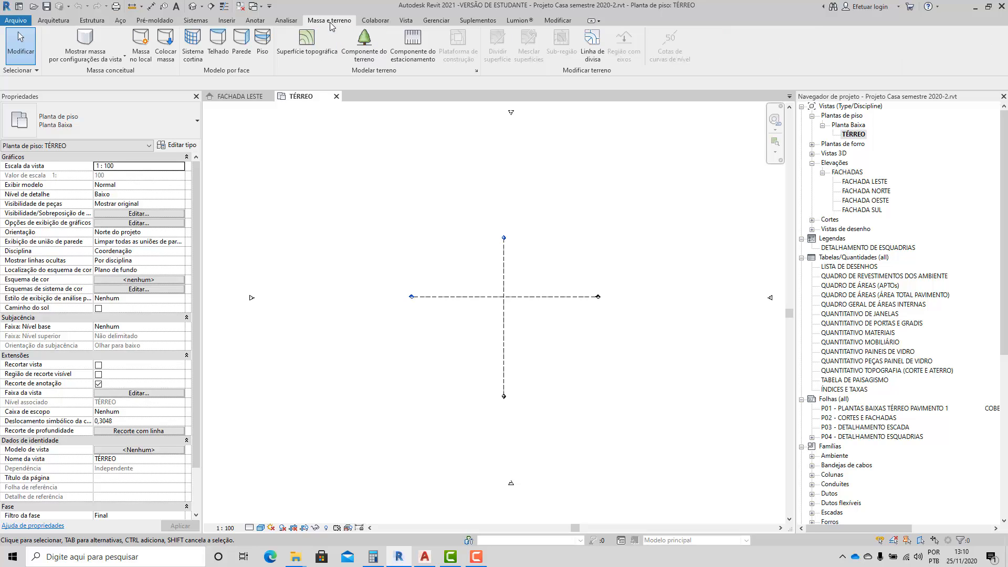
click(292, 58)
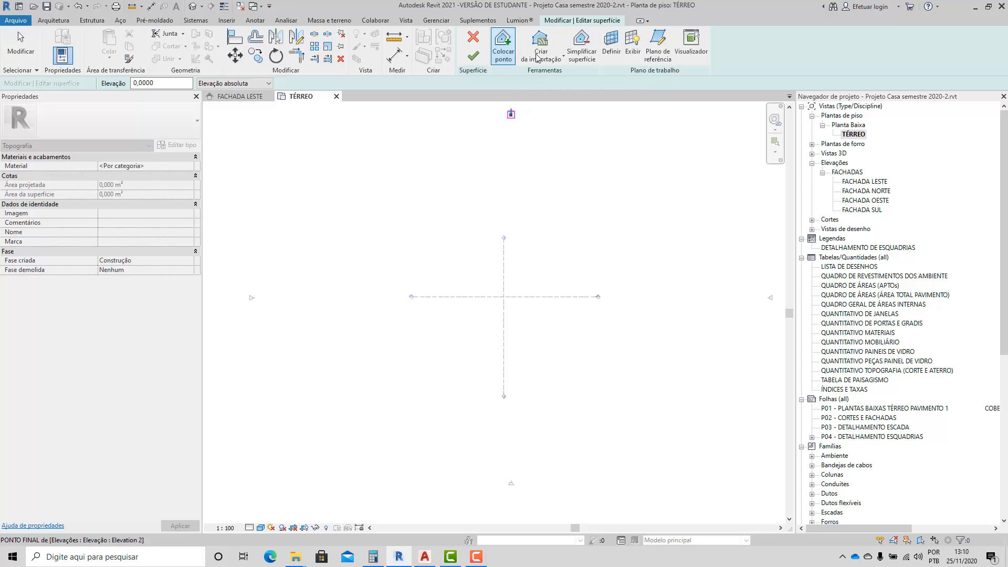
click(563, 57)
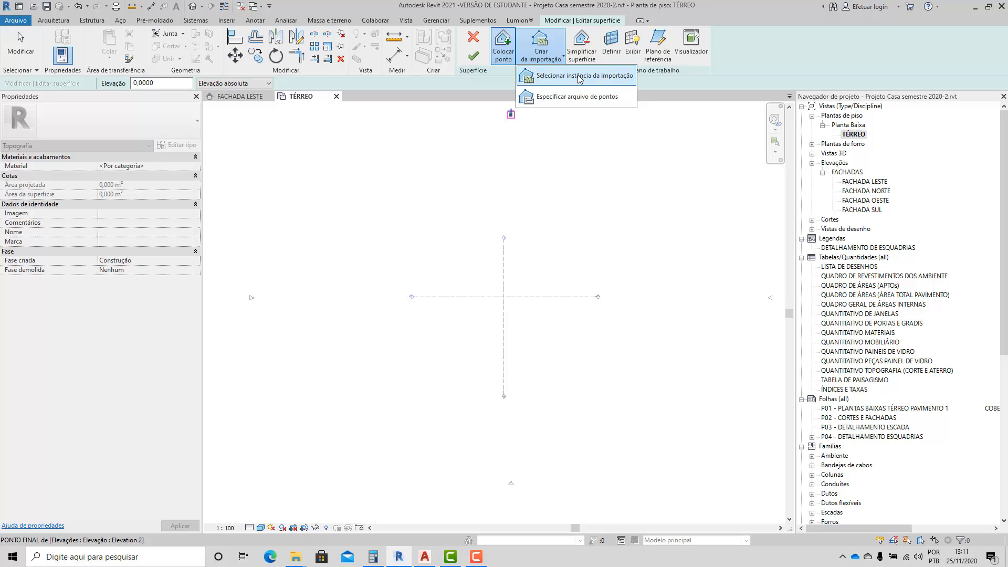
Switch to AutoCAD and examine the contour lines of the "Terreno com trim" drawing in plan and in 3D.
click(424, 558)
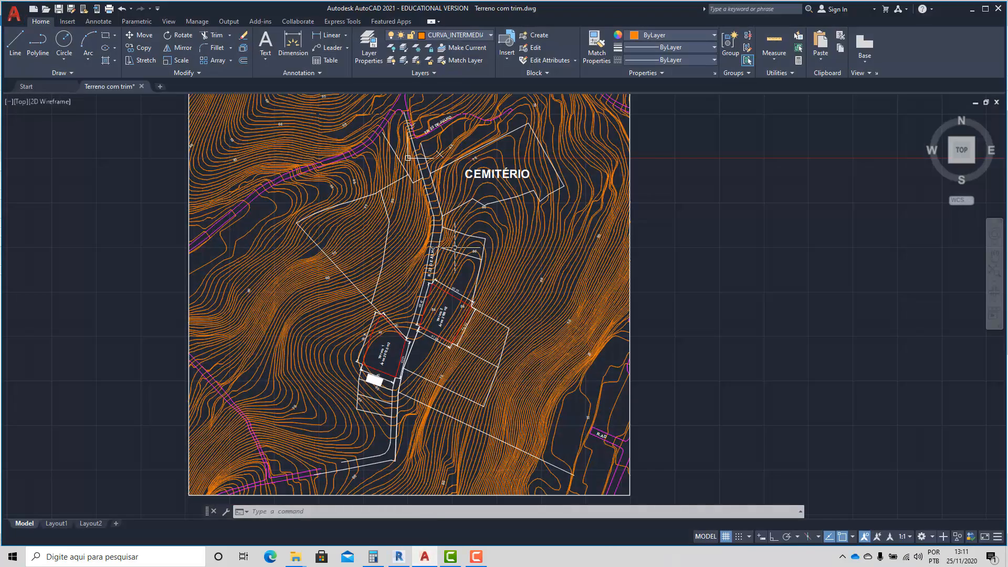
middle_drag(436, 219, 547, 254)
scroll(546, 254, down, 2)
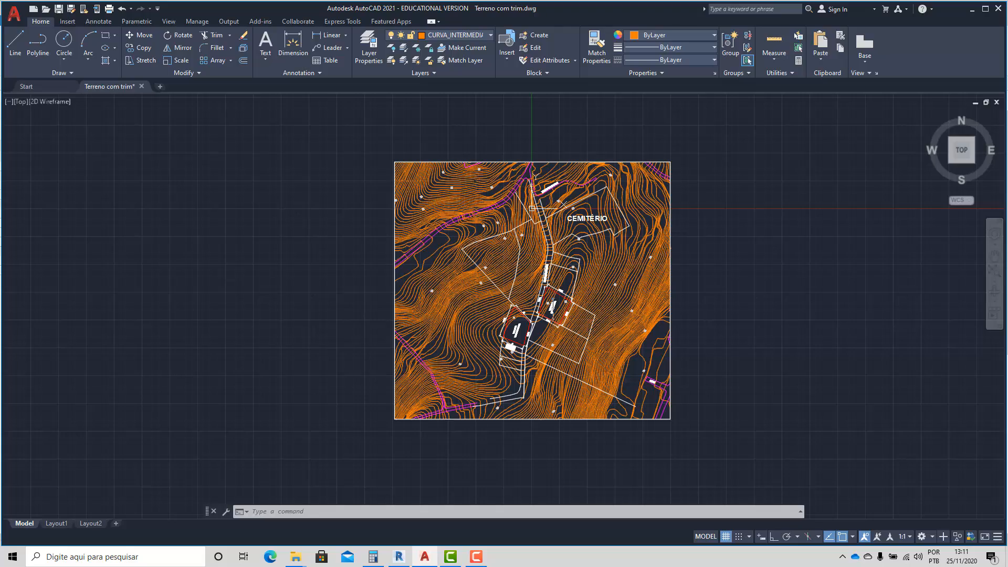
mouse_move(554, 307)
shift+middle_down()
mouse_move(530, 273)
mouse_move(537, 319)
shift+middle_up()
scroll(536, 320, up, 1)
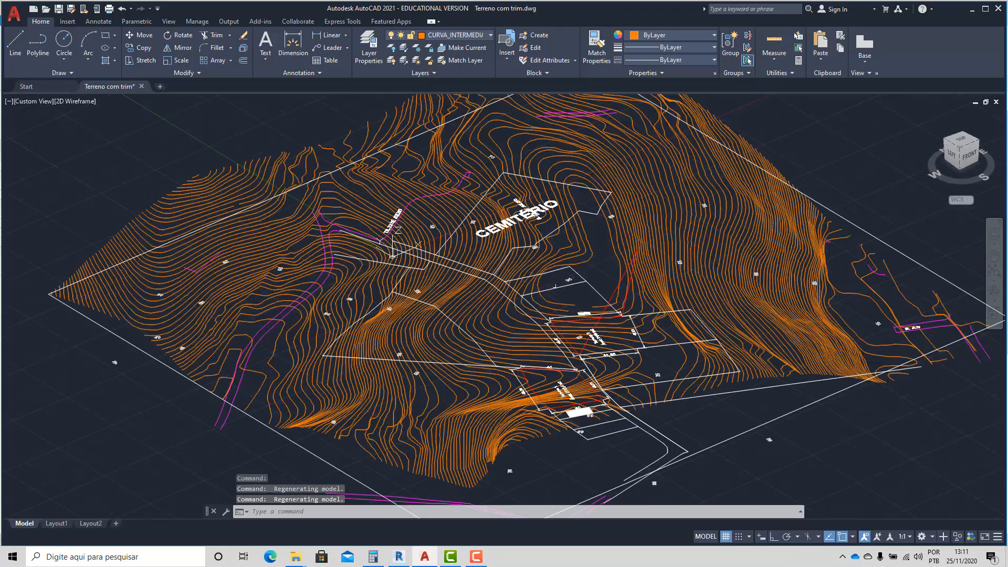
scroll(552, 286, down, 1)
scroll(533, 268, up, 1)
scroll(533, 267, down, 2)
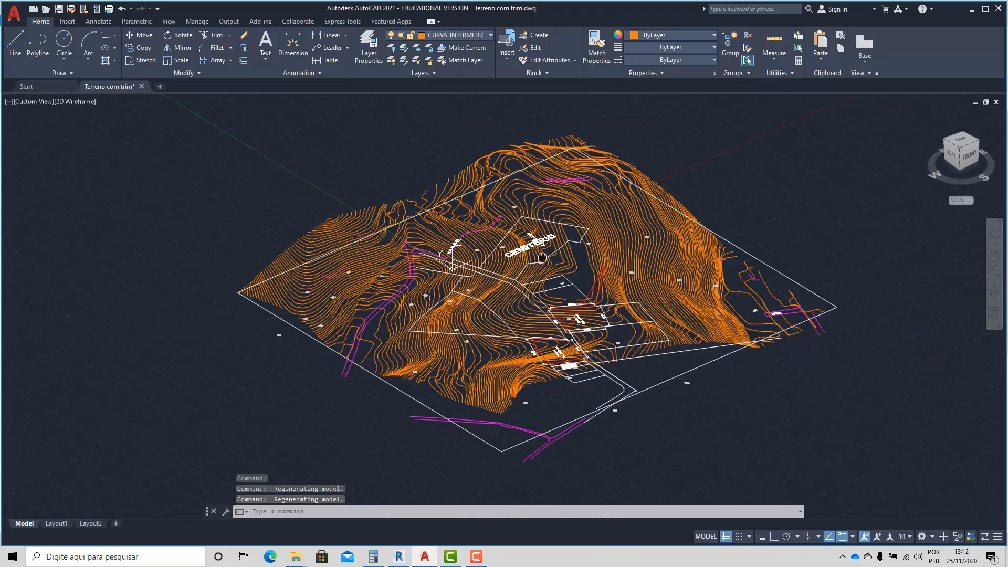
scroll(539, 323, up, 2)
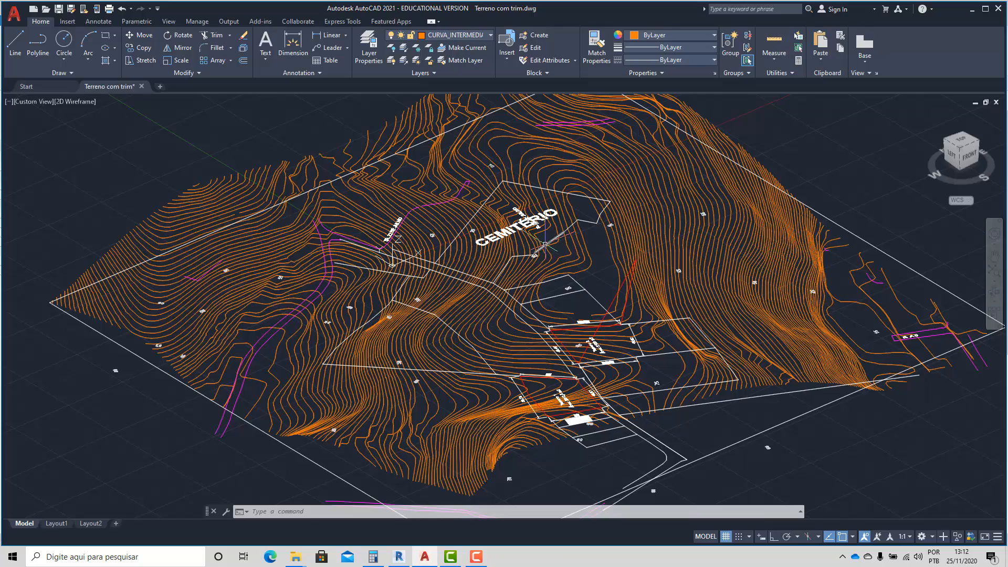
shift+middle_drag(393, 260, 695, 338)
Return to the top view and examine the boundaries, dimensions and contours of the Terreno 1 and Terreno 2 lots.
click(962, 150)
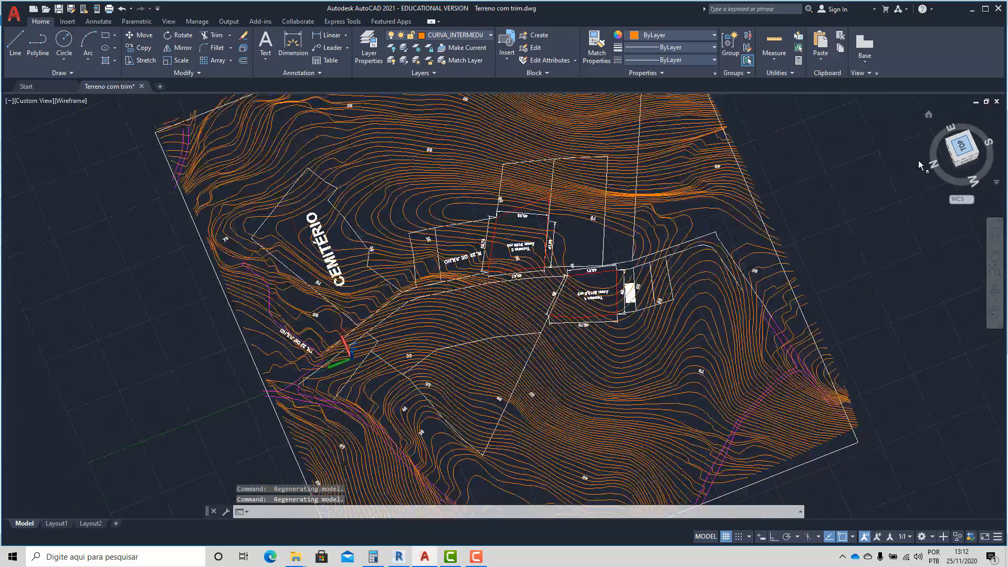
scroll(587, 416, up, 8)
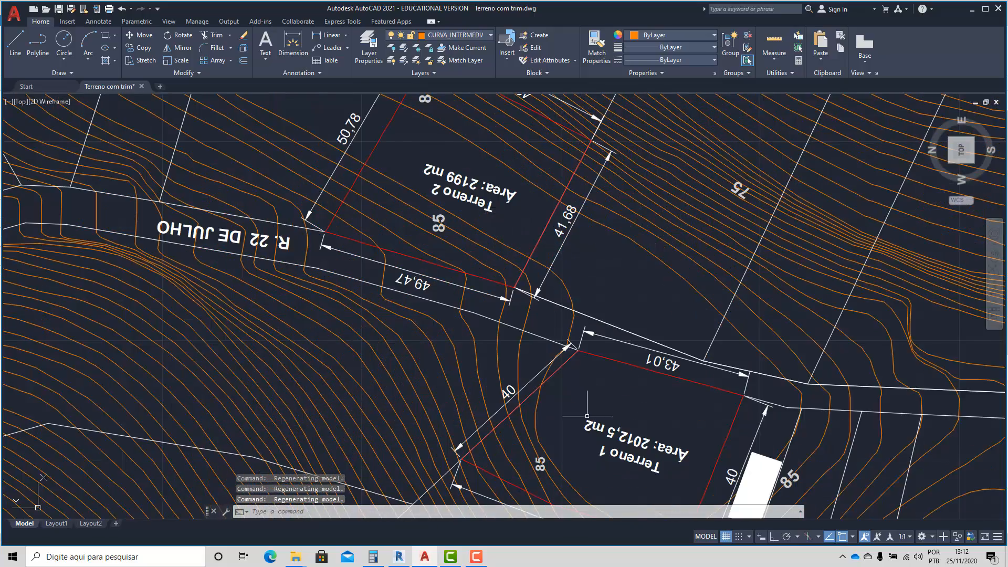
scroll(587, 416, down, 2)
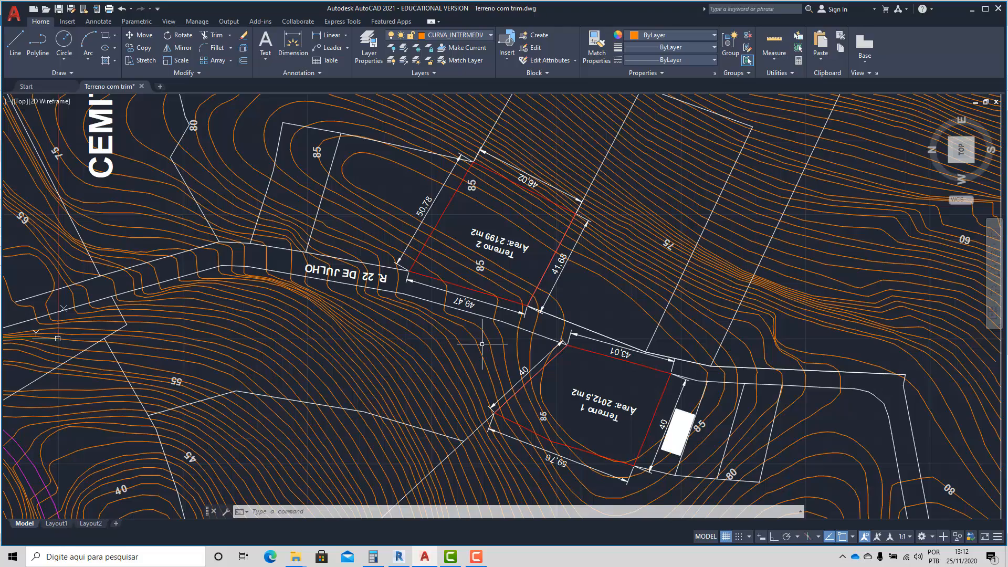
middle_drag(479, 144, 481, 181)
scroll(454, 246, up, 2)
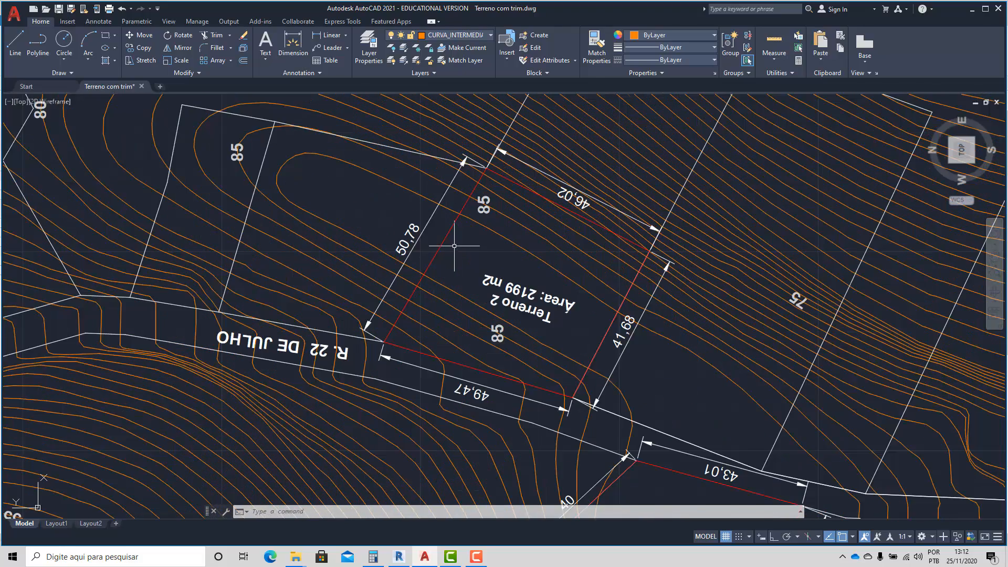
scroll(454, 246, down, 2)
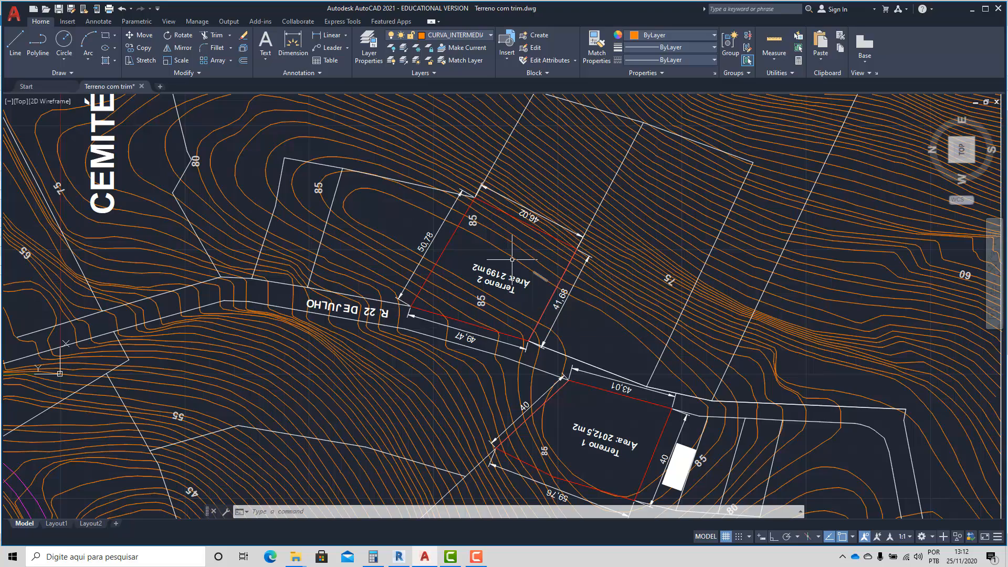
scroll(512, 259, down, 4)
Examine the full extent of the terrain drawing, including the streets, the cemetery and the contours around the lots.
scroll(512, 259, down, 2)
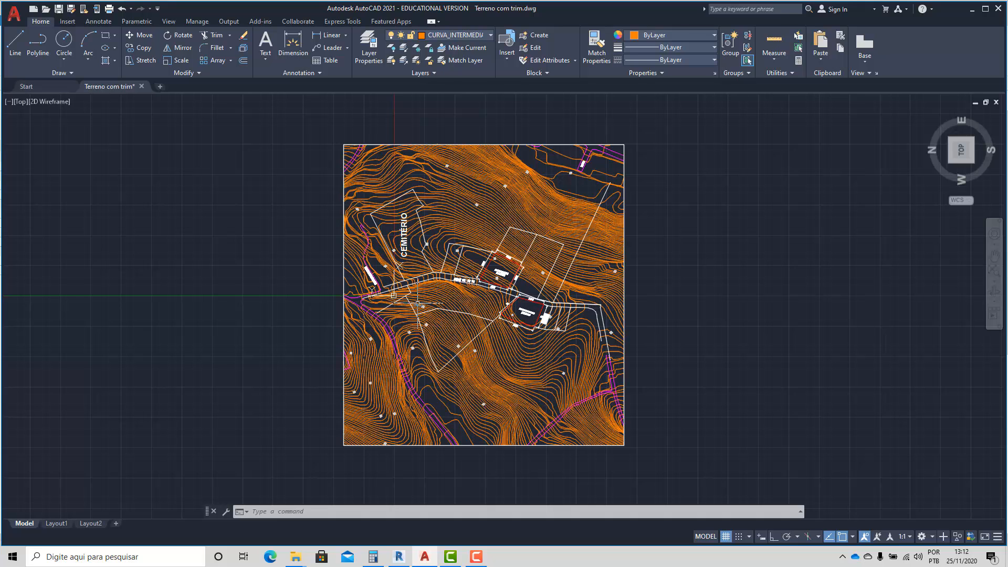
scroll(418, 303, up, 1)
scroll(417, 303, up, 1)
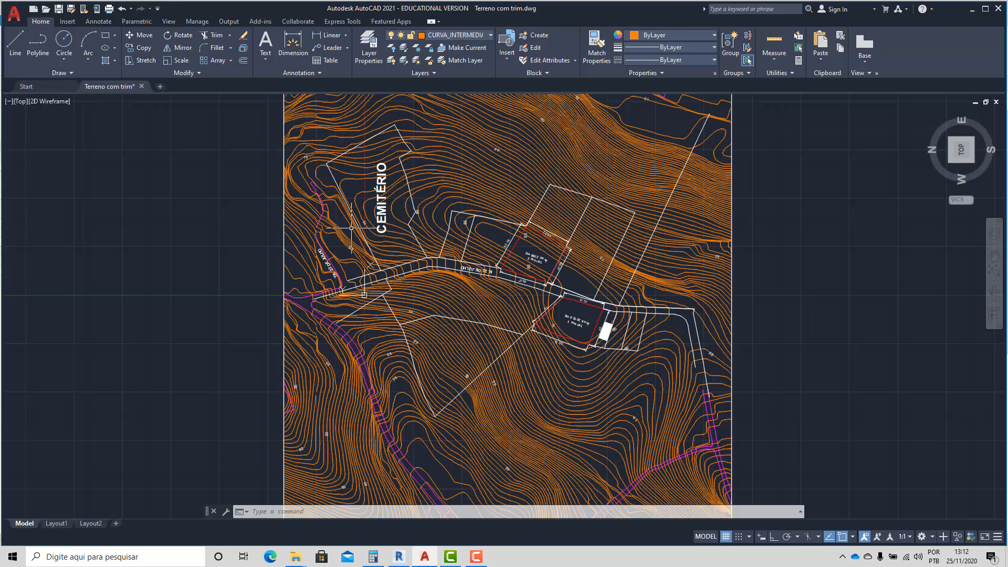
scroll(612, 158, down, 2)
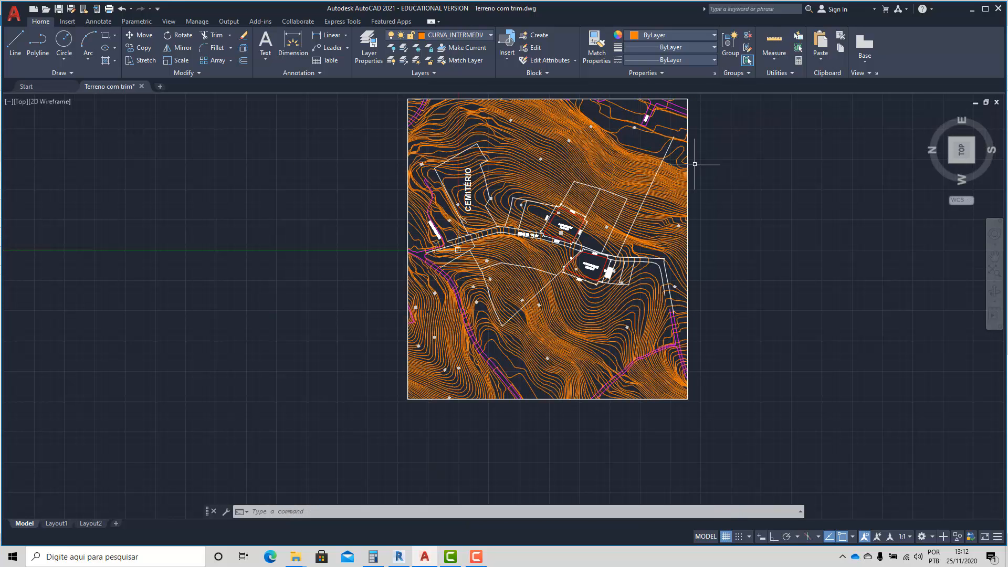
scroll(565, 216, up, 2)
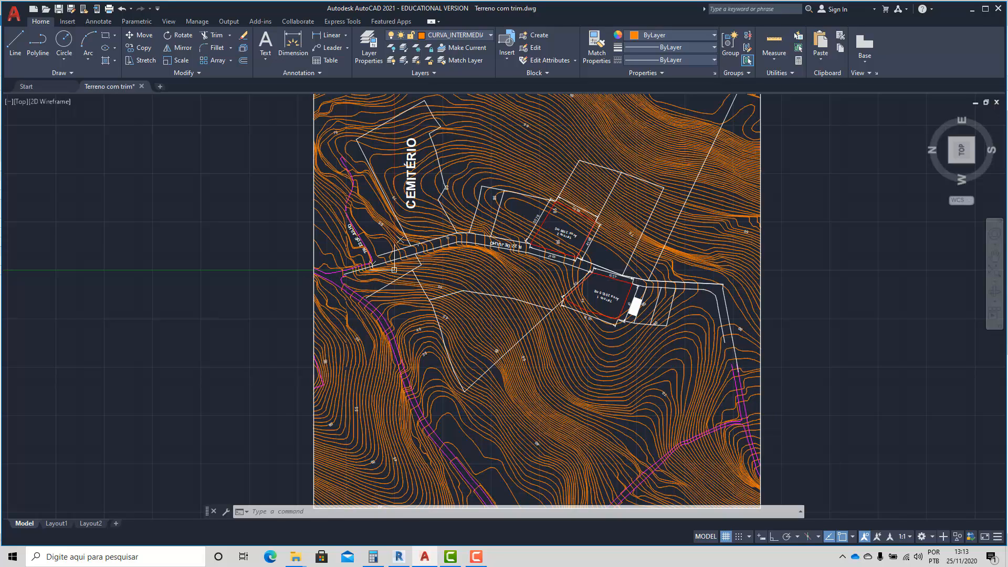
scroll(525, 237, up, 2)
scroll(525, 237, down, 6)
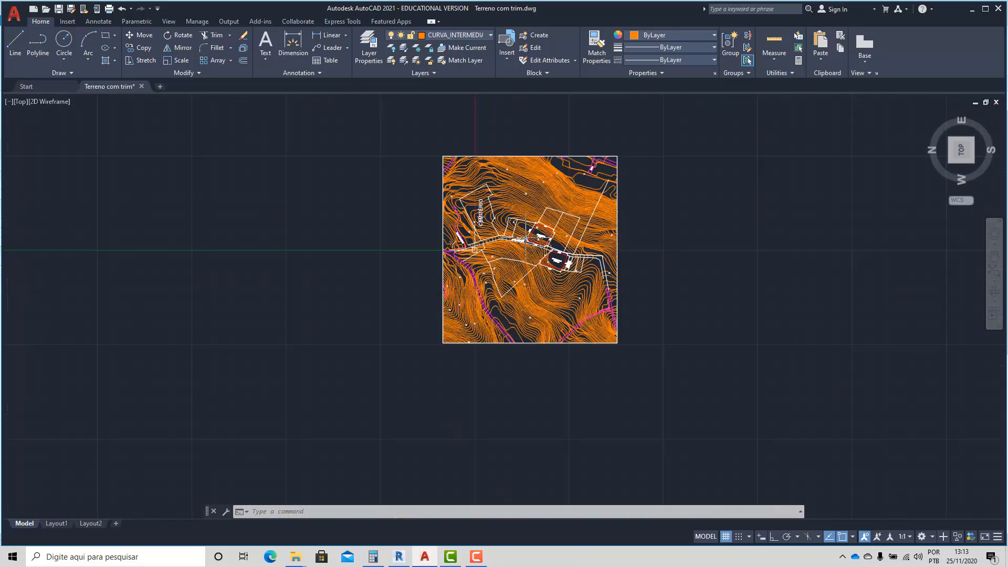
scroll(526, 239, up, 3)
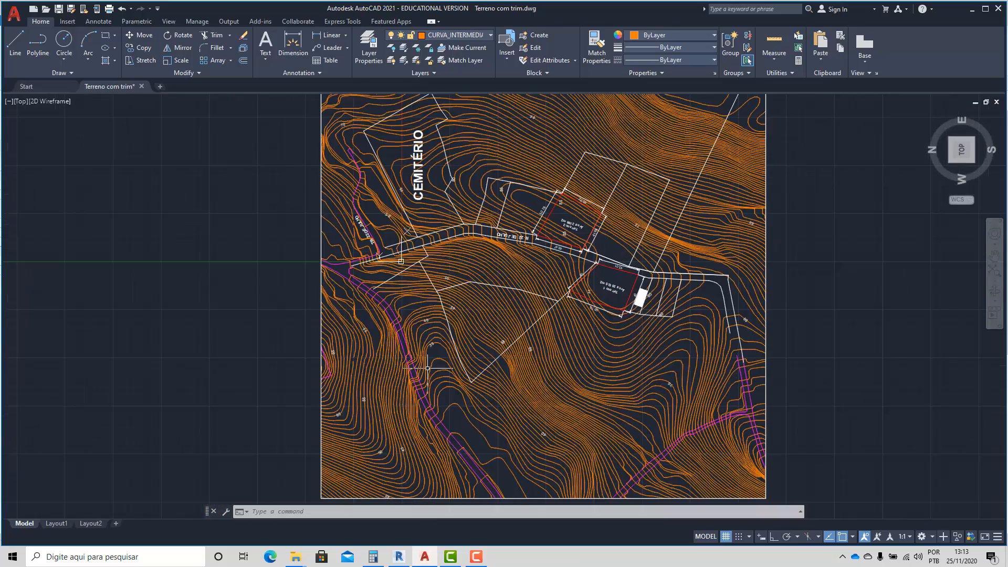
middle_drag(428, 368, 388, 392)
Switch back to Revit, cancelling the topographic surface edit, and open the FACHADA LESTE elevation.
click(399, 557)
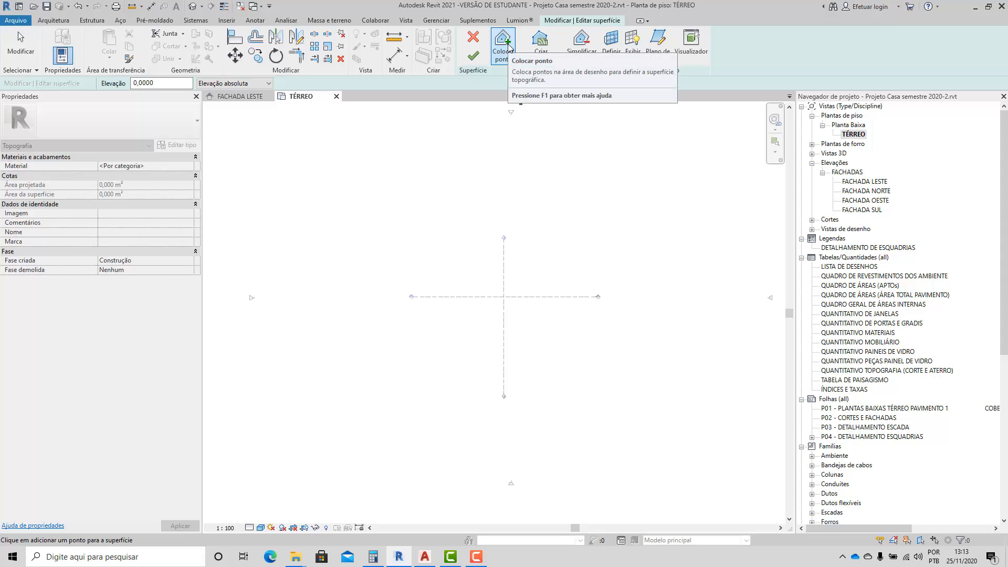
click(473, 37)
double_click(848, 185)
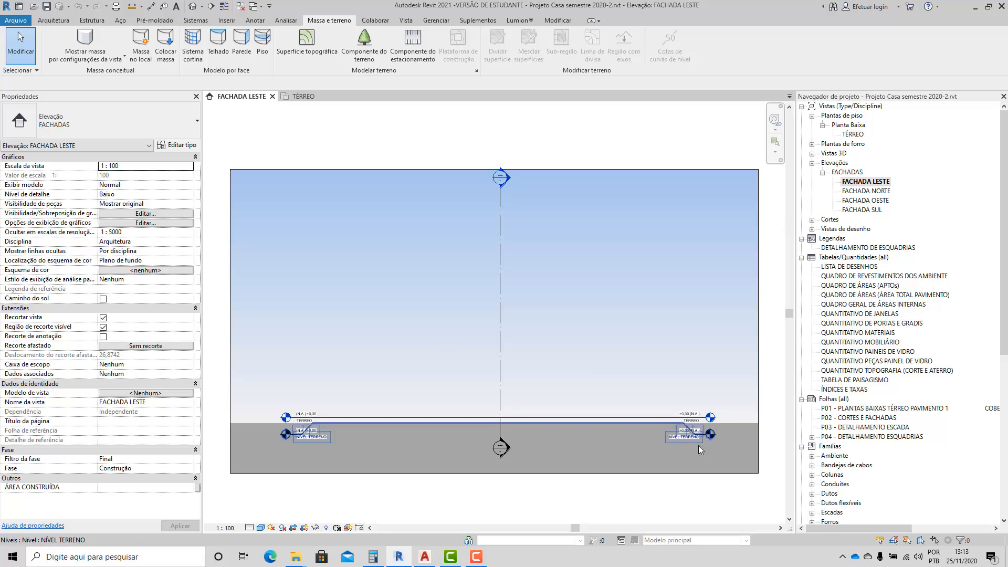
Examine the TÉRREO and NÍVEL TERRENO levels in the FACHADA LESTE elevation.
scroll(683, 446, up, 1)
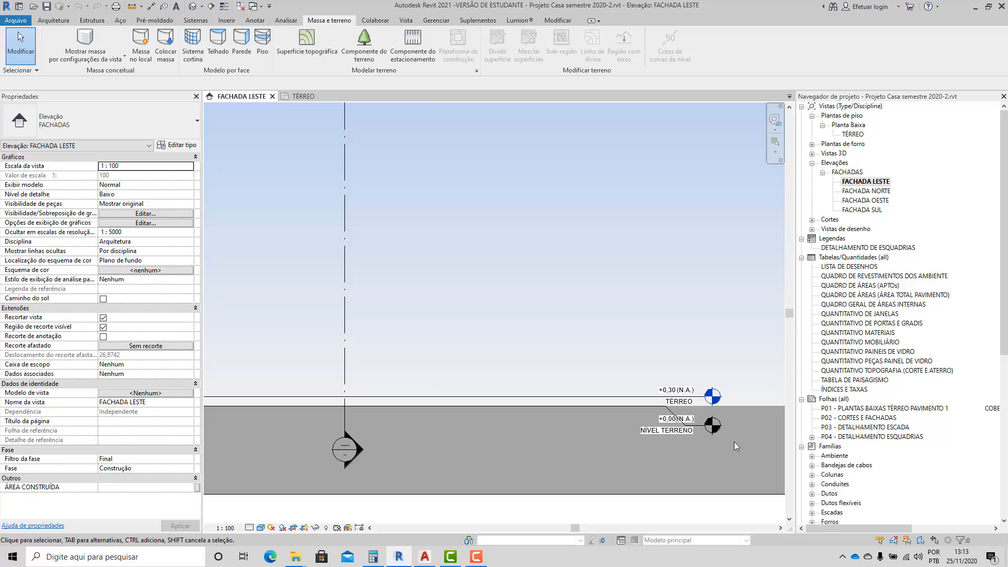
scroll(734, 442, up, 5)
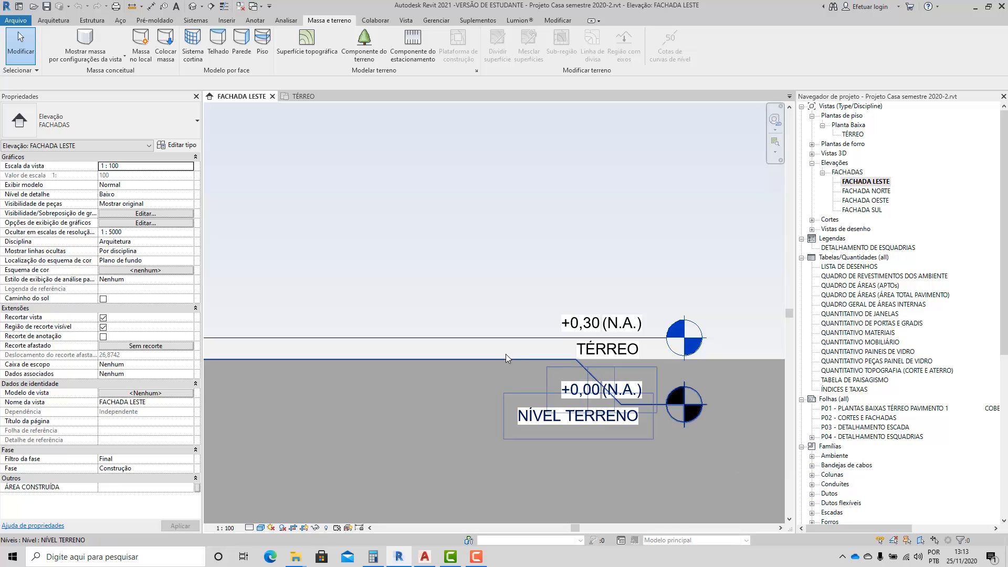
scroll(625, 315, down, 4)
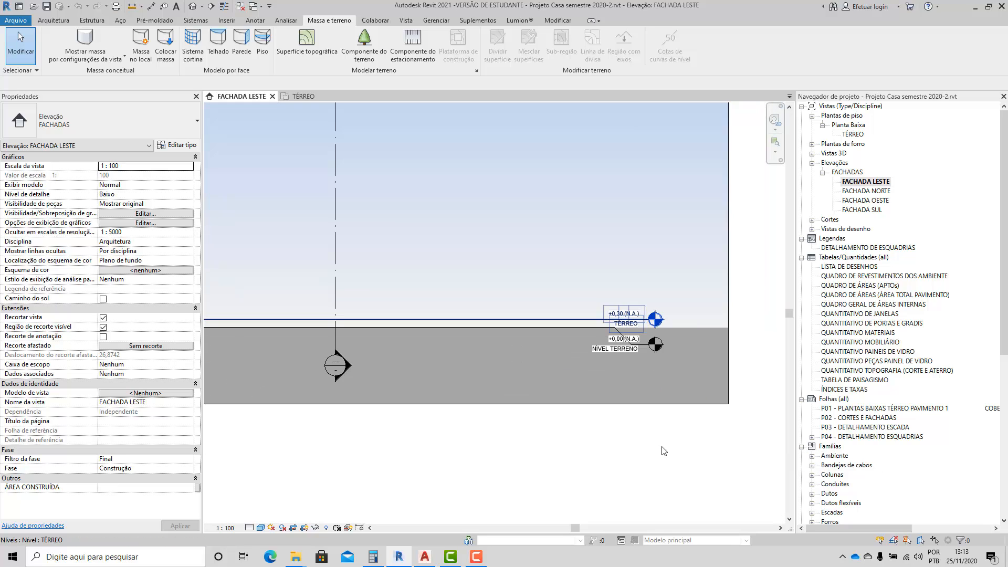
scroll(664, 450, down, 3)
scroll(466, 367, up, 2)
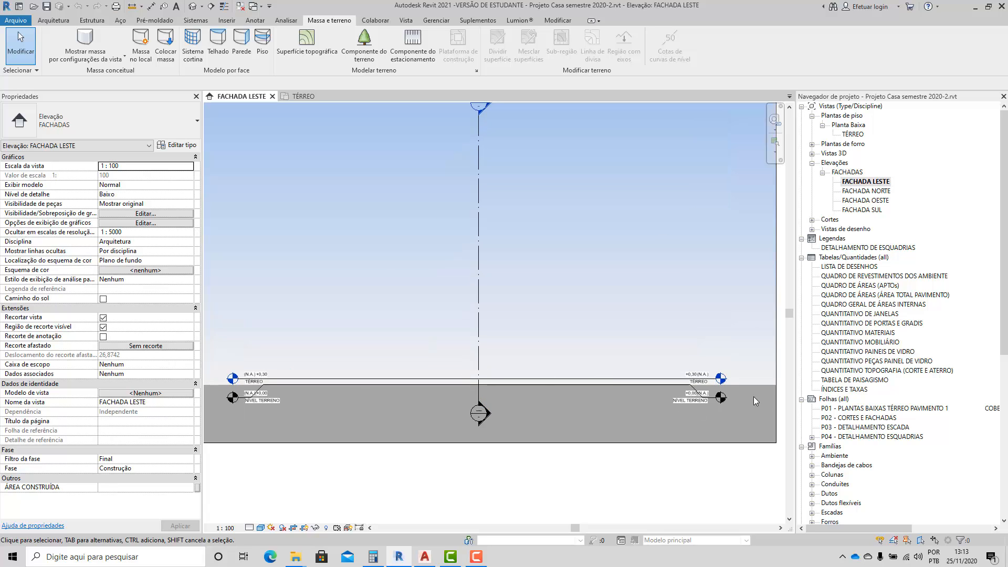
scroll(752, 396, up, 2)
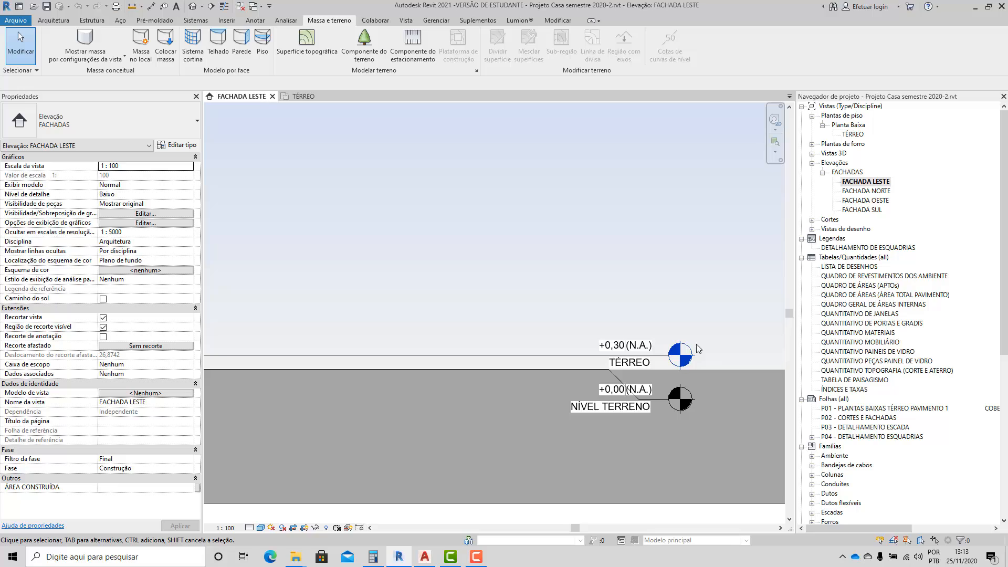
Switch to AutoCAD and examine the contours where R. 22 de Julho runs past the Terreno 1 and Terreno 2 lots.
click(426, 562)
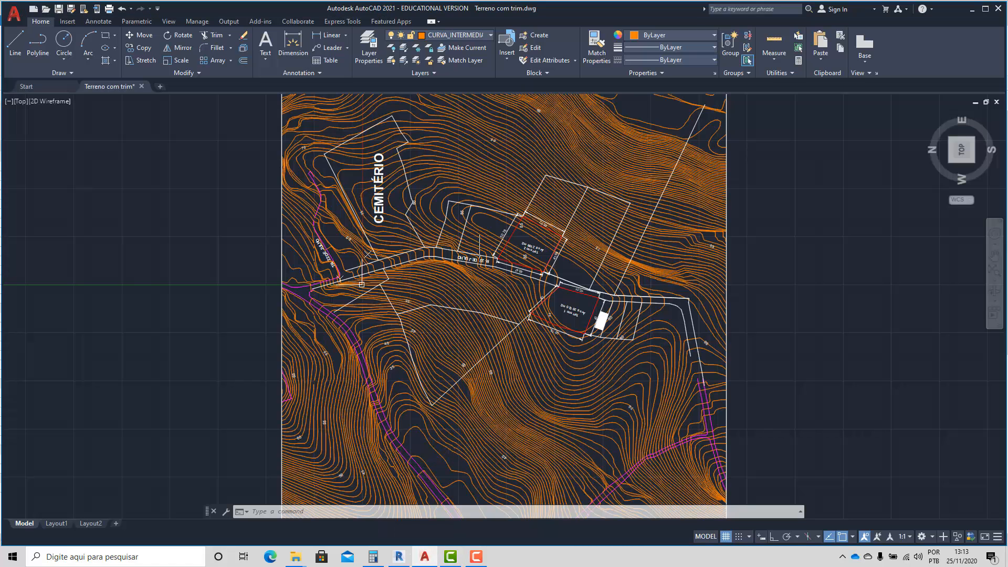
scroll(530, 313, up, 3)
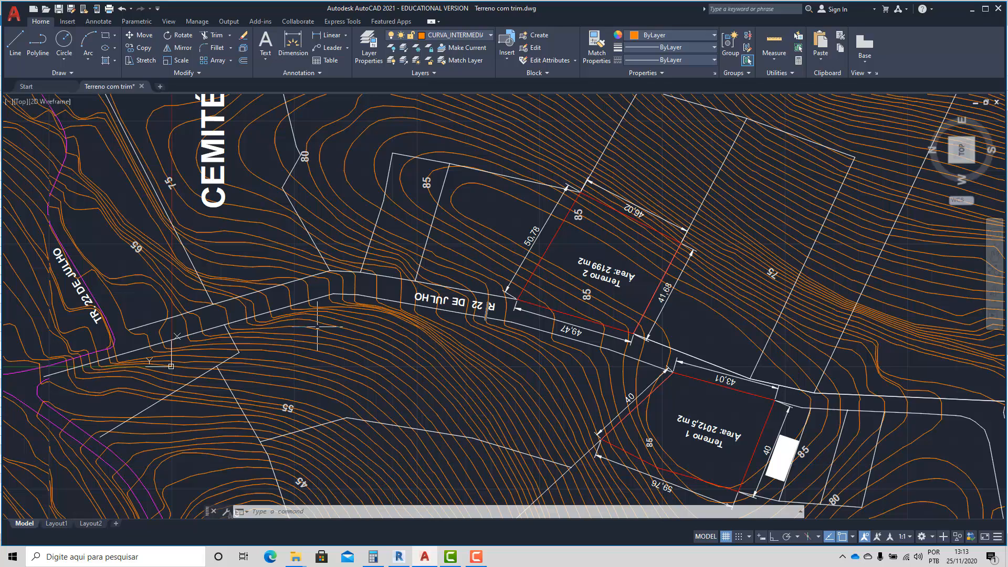
scroll(577, 329, up, 3)
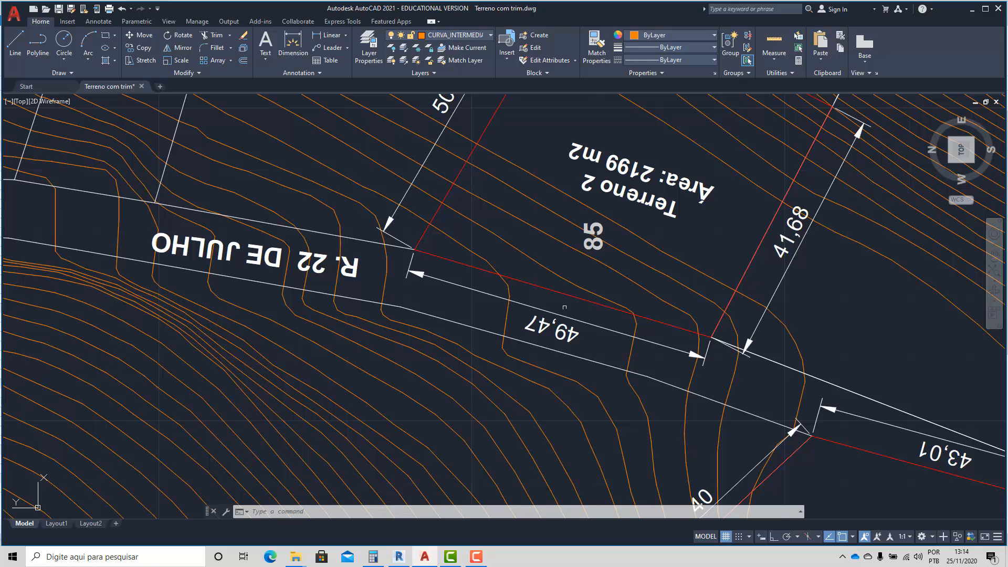
scroll(566, 308, down, 4)
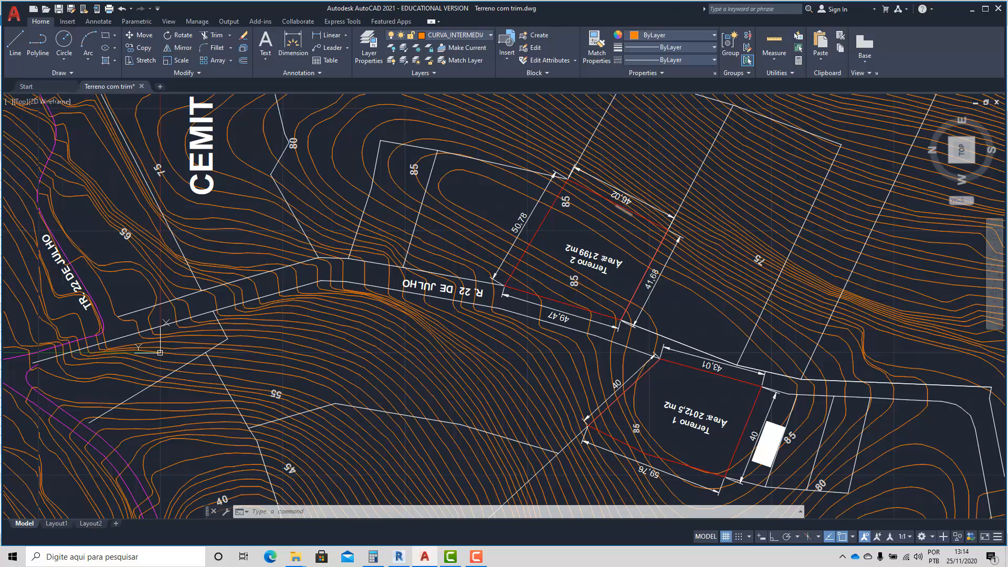
scroll(556, 274, down, 4)
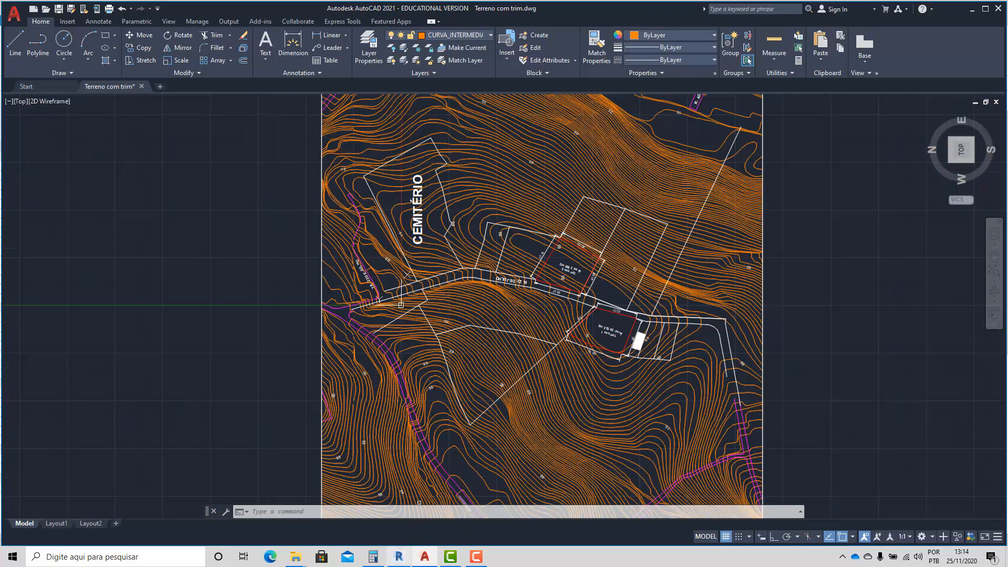
Switch back to Revit and copy the TÉRREO level 3 m upward in the FACHADA LESTE elevation.
click(399, 557)
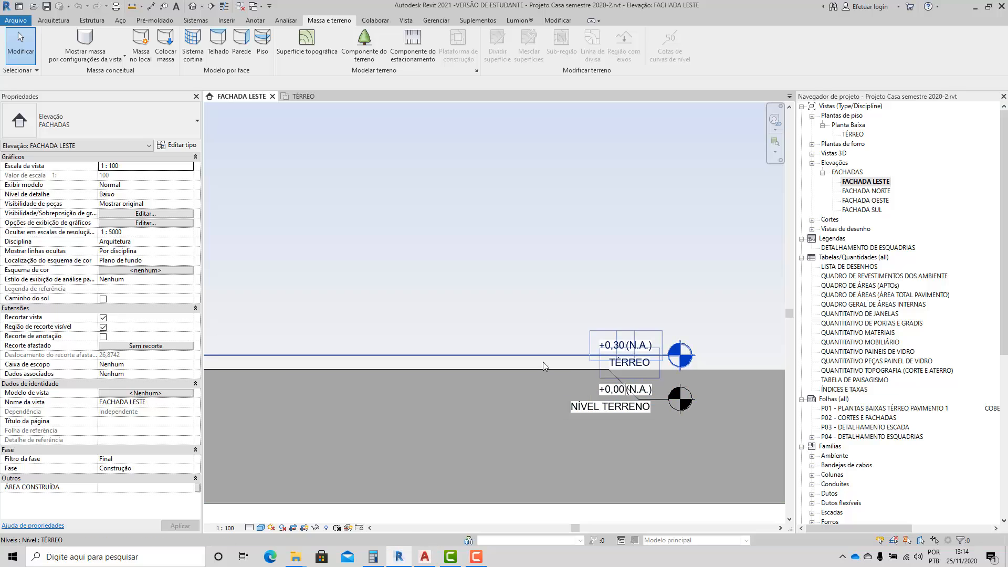
scroll(635, 343, down, 2)
scroll(516, 309, up, 2)
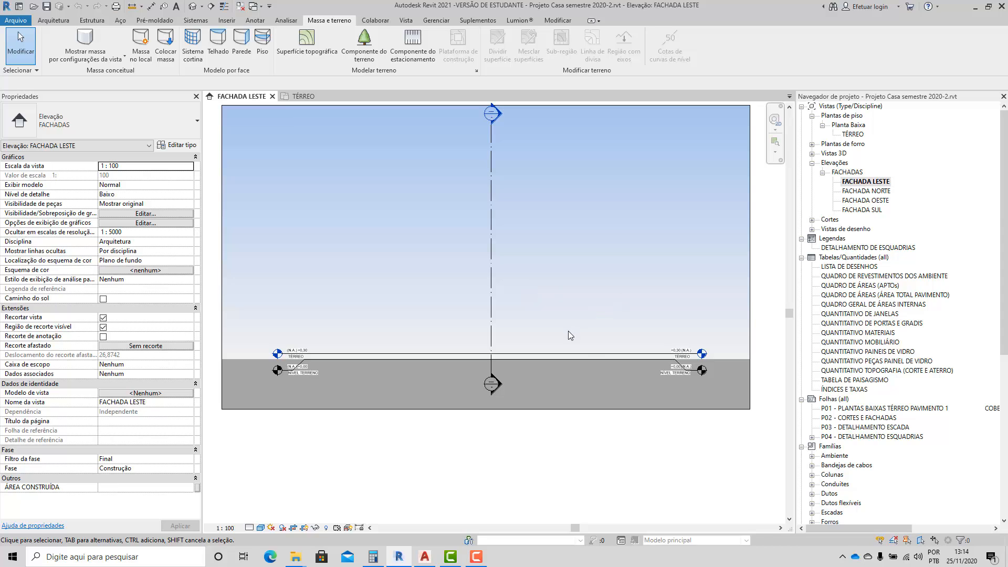
click(584, 353)
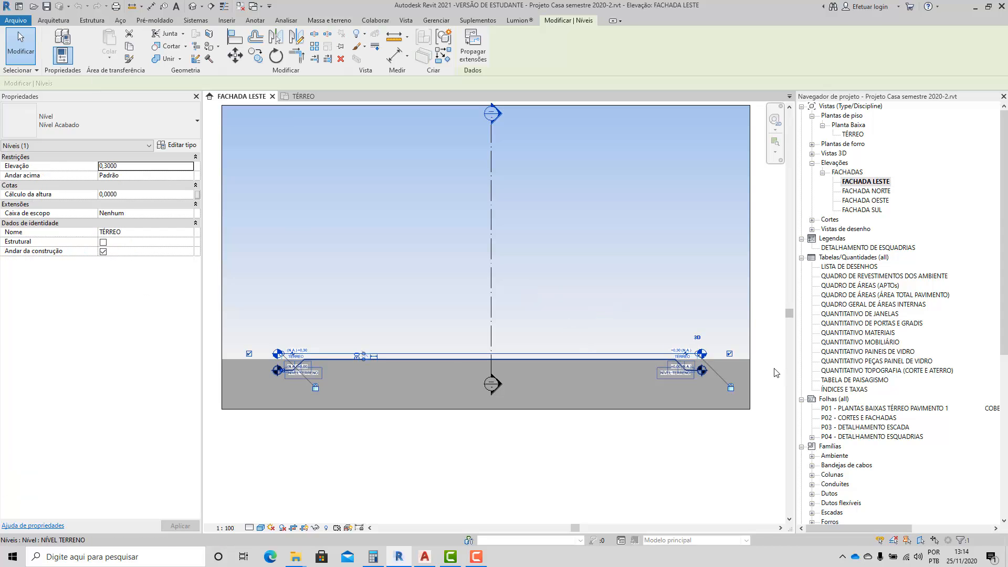
scroll(773, 372, up, 5)
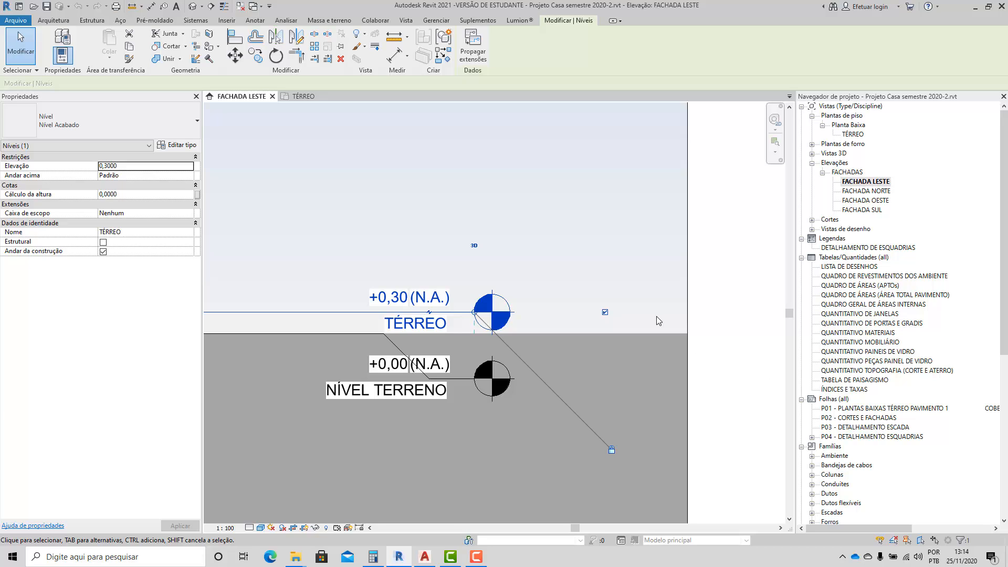
scroll(656, 316, down, 3)
click(255, 55)
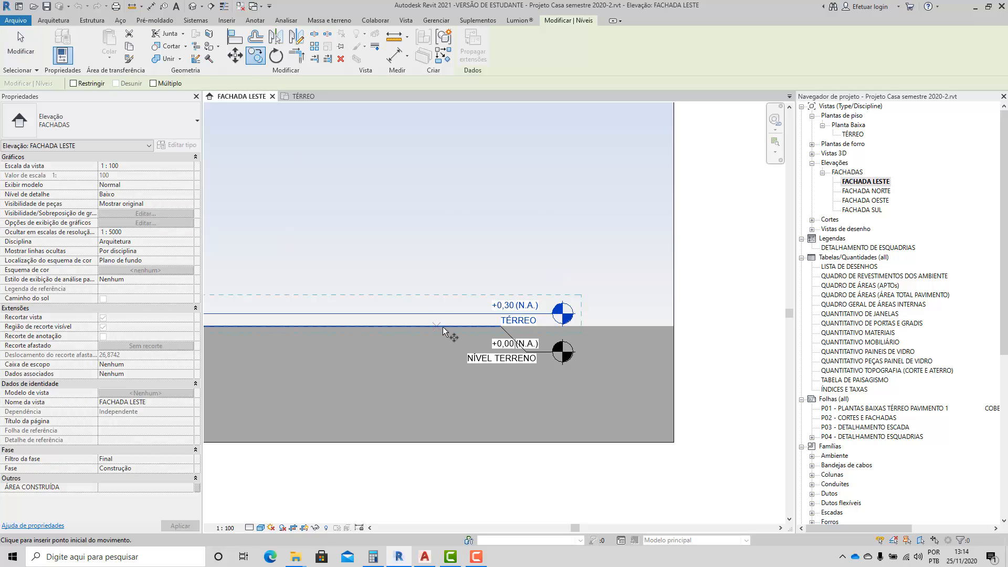
click(443, 314)
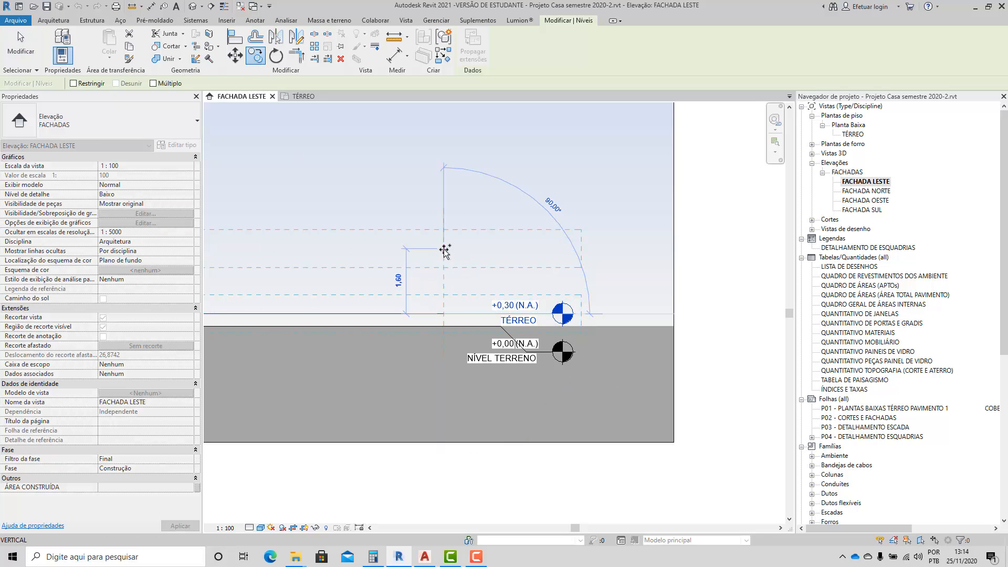
text(3)
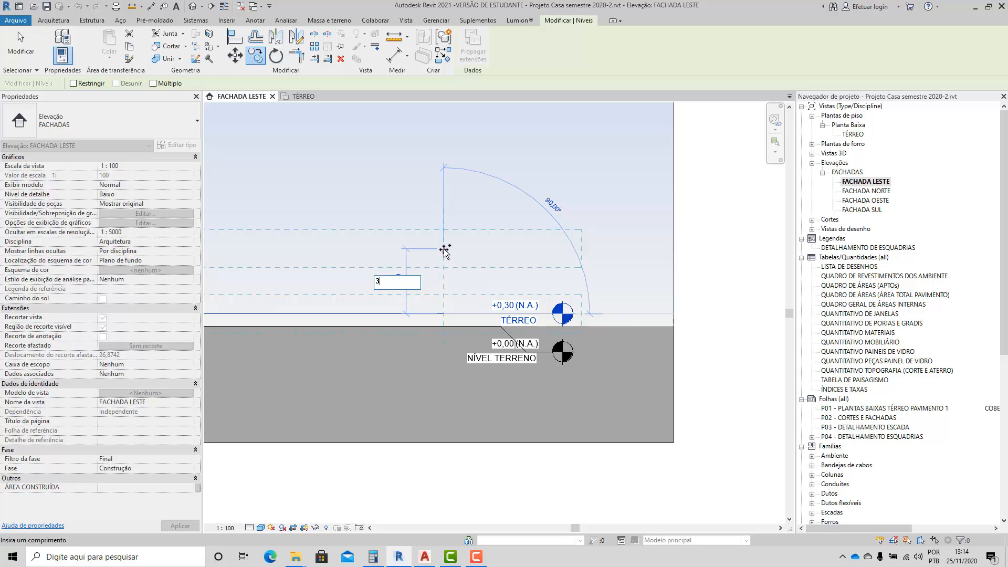
key(Return)
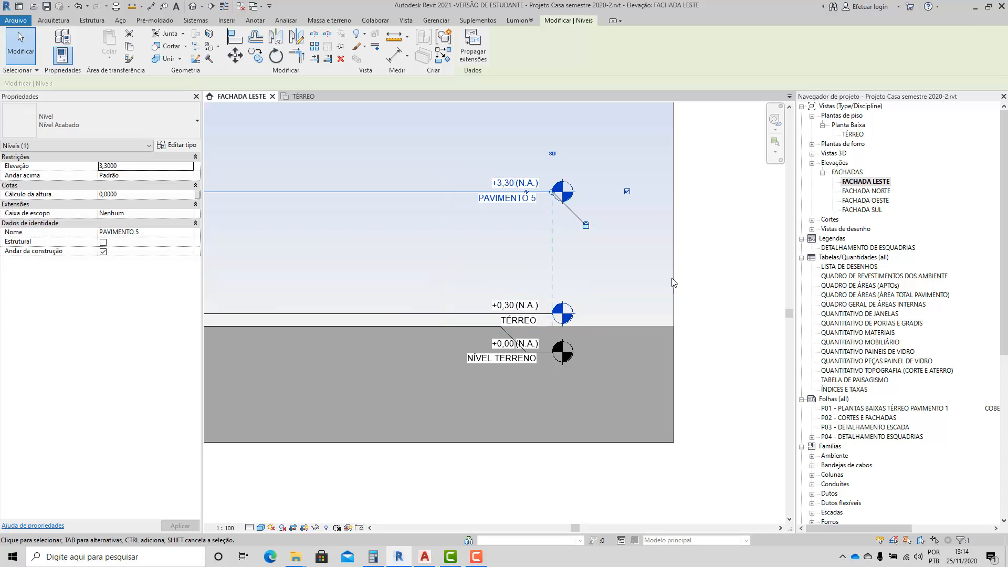
Rename the new level above TÉRREO as SUPERIOR.
click(540, 233)
click(502, 199)
click(502, 198)
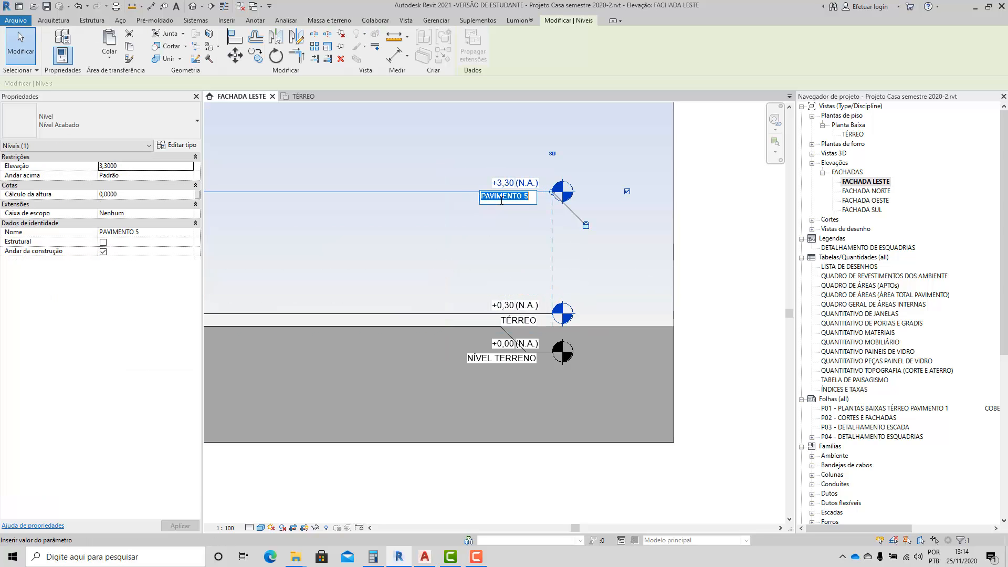
text(SUPERIOR)
click(710, 424)
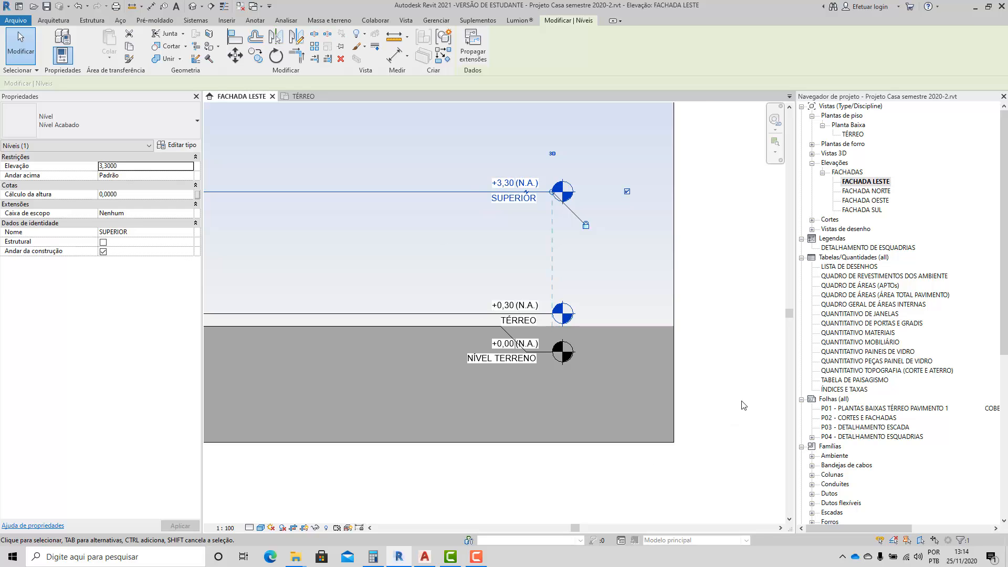
scroll(742, 401, down, 2)
scroll(542, 355, up, 1)
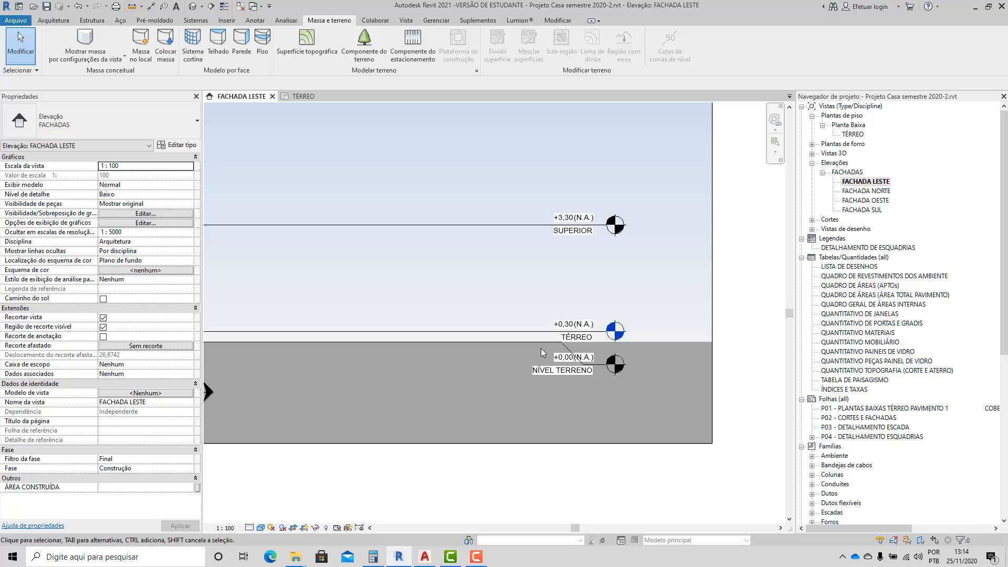
click(513, 345)
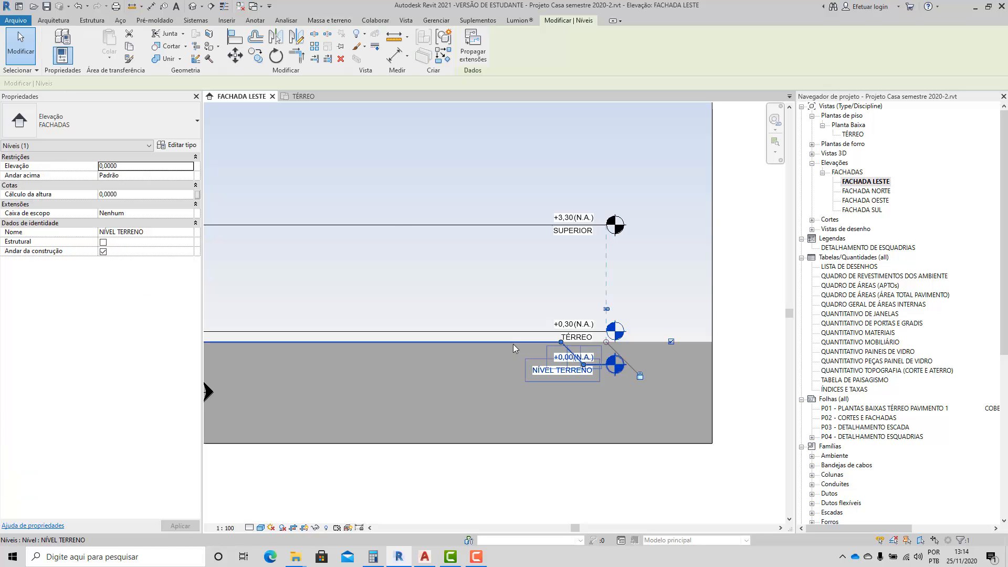
click(255, 55)
key(Escape)
key(Escape)
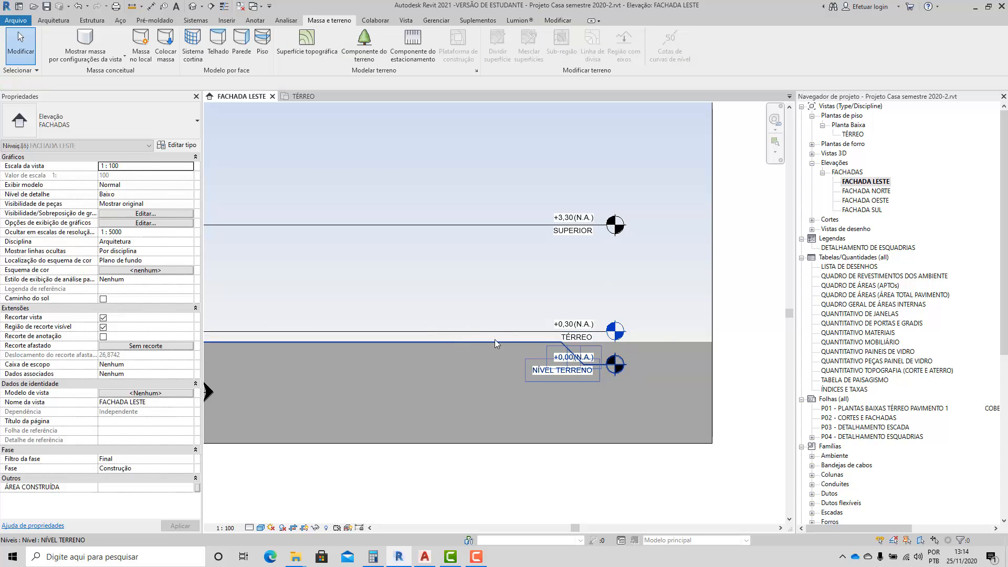
Copy the TÉRREO level 3 m downward to create a level below the ground.
click(503, 331)
click(255, 55)
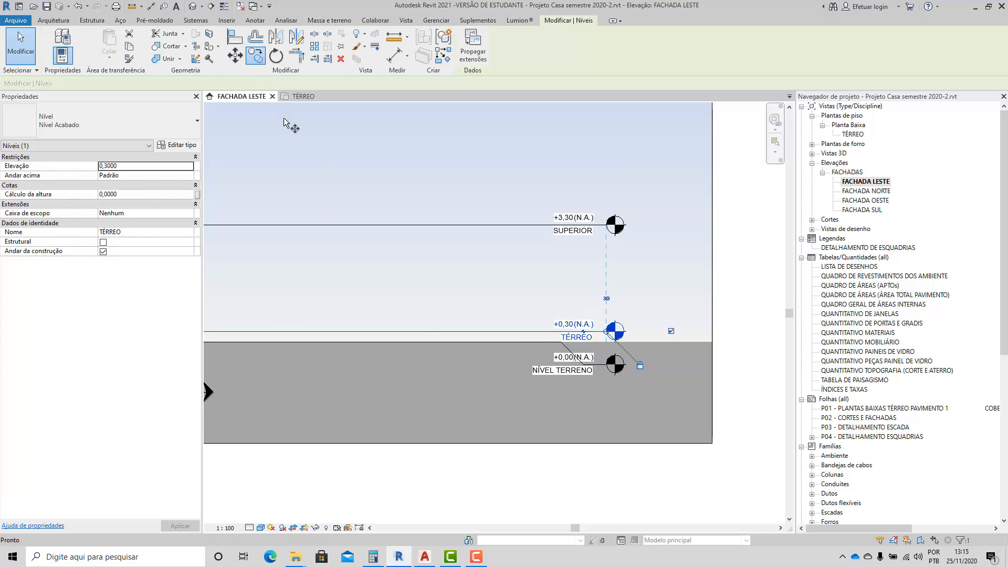
click(491, 336)
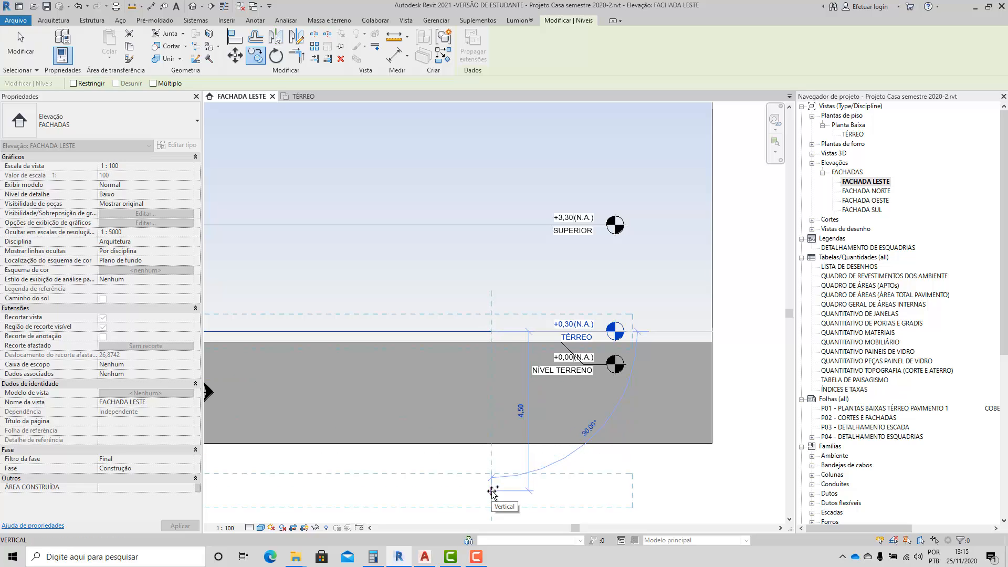
text(3)
key(Return)
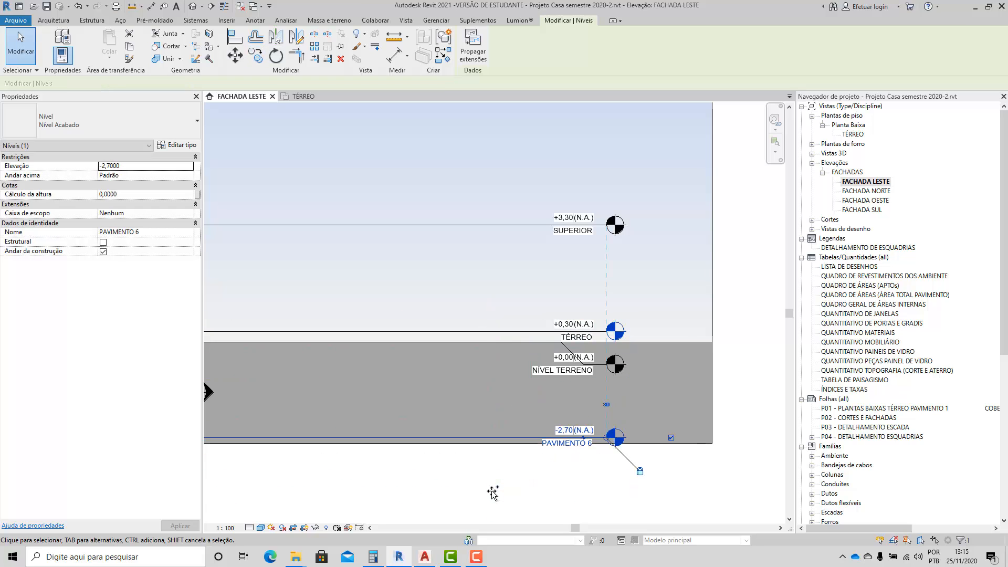
key(Escape)
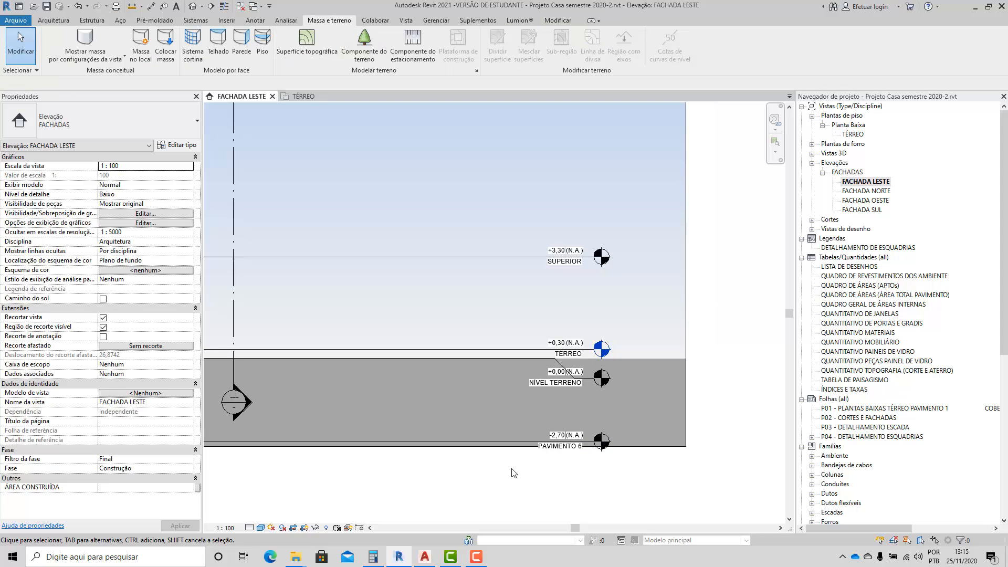
Rename the NÍVEL TERRENO level as RUA.
scroll(515, 467, down, 2)
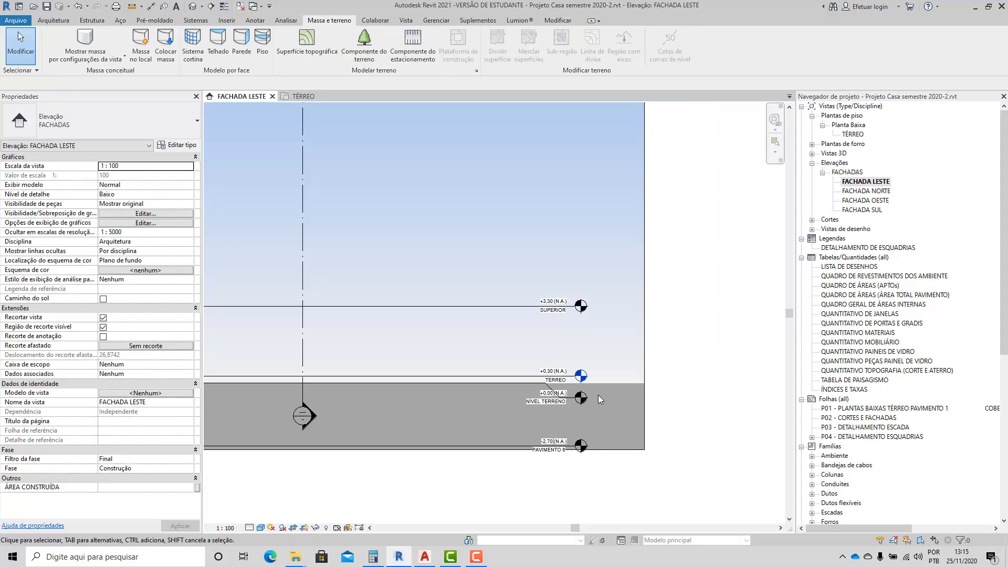
scroll(597, 395, up, 1)
scroll(541, 408, up, 1)
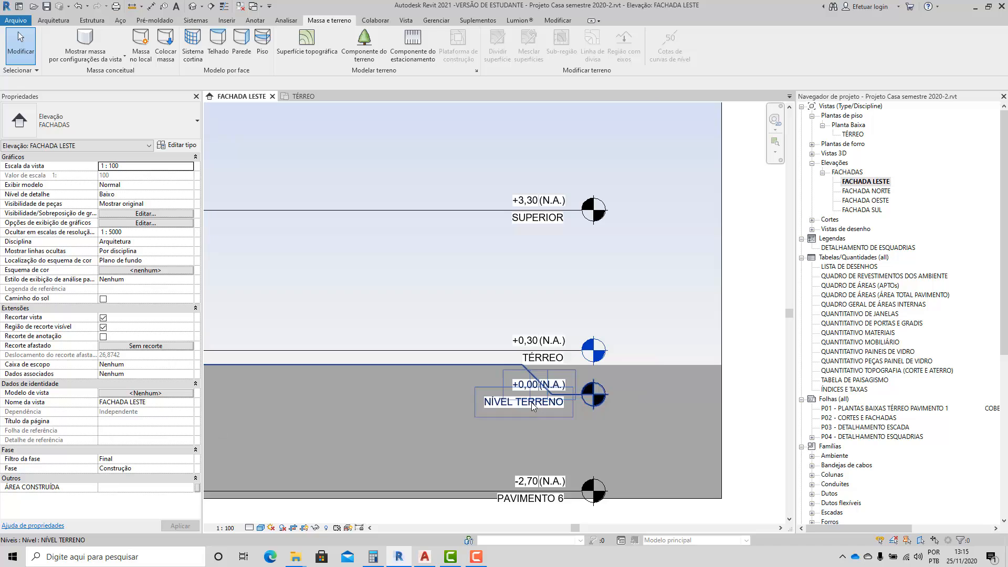
double_click(531, 402)
text(R)
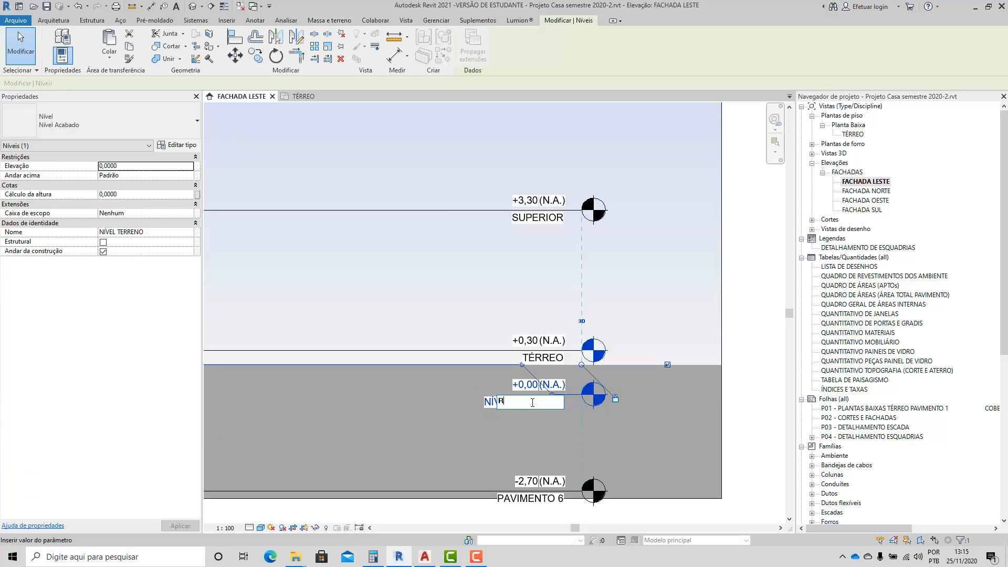
text(UA)
key(Return)
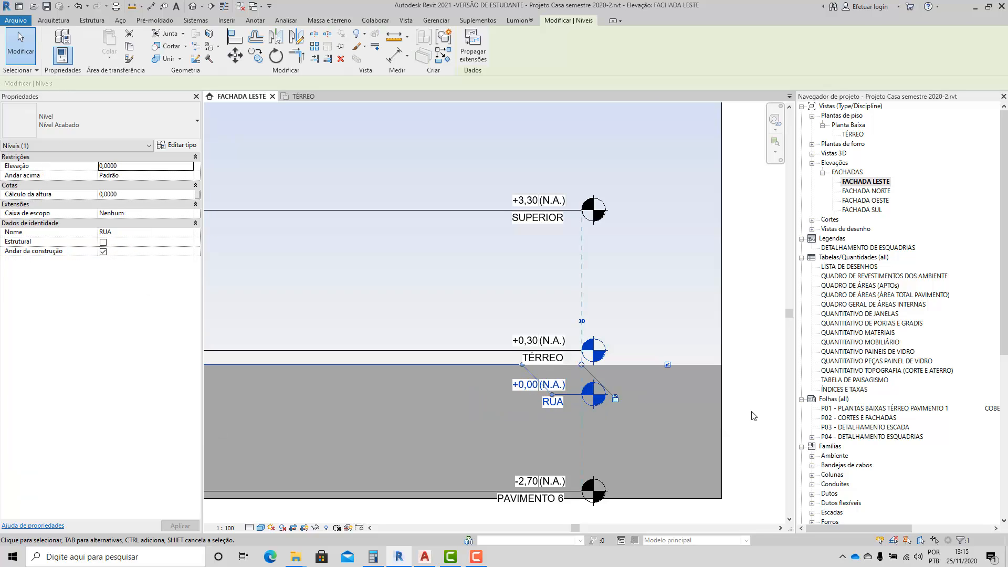
click(749, 420)
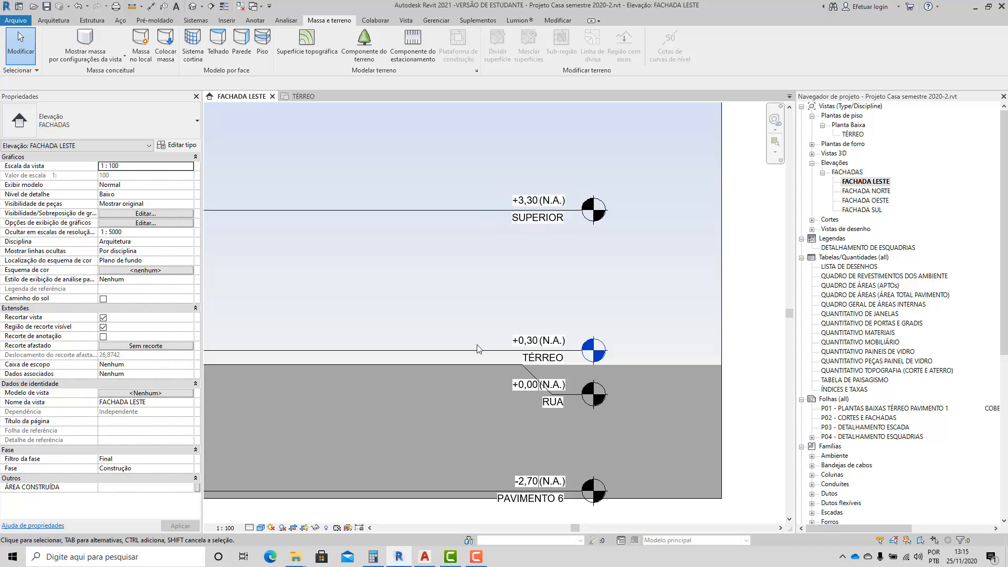
scroll(475, 347, down, 1)
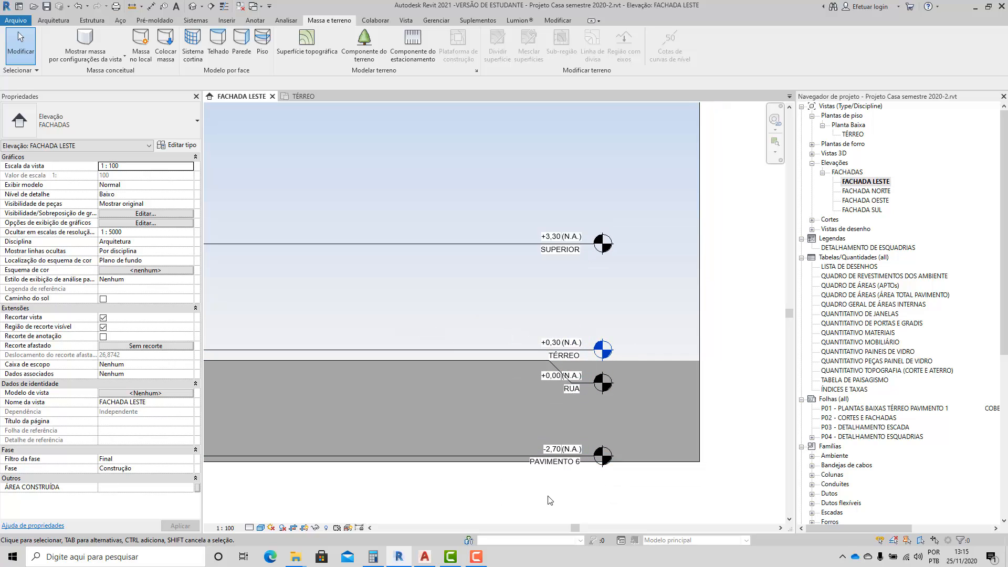
click(569, 465)
double_click(569, 466)
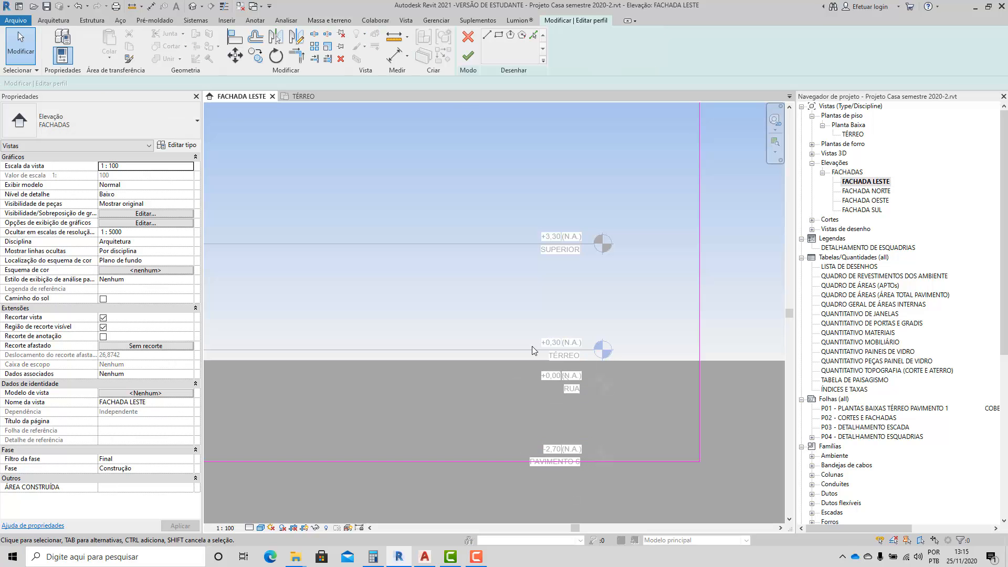
click(468, 57)
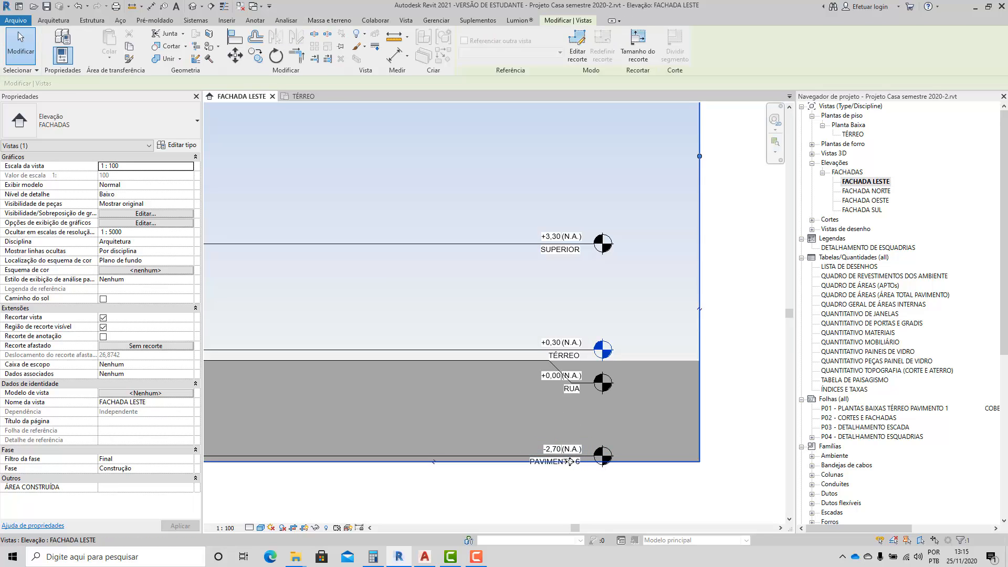
Rename the lowest level, 3 m below TÉRREO, as INFERIOR.
click(572, 472)
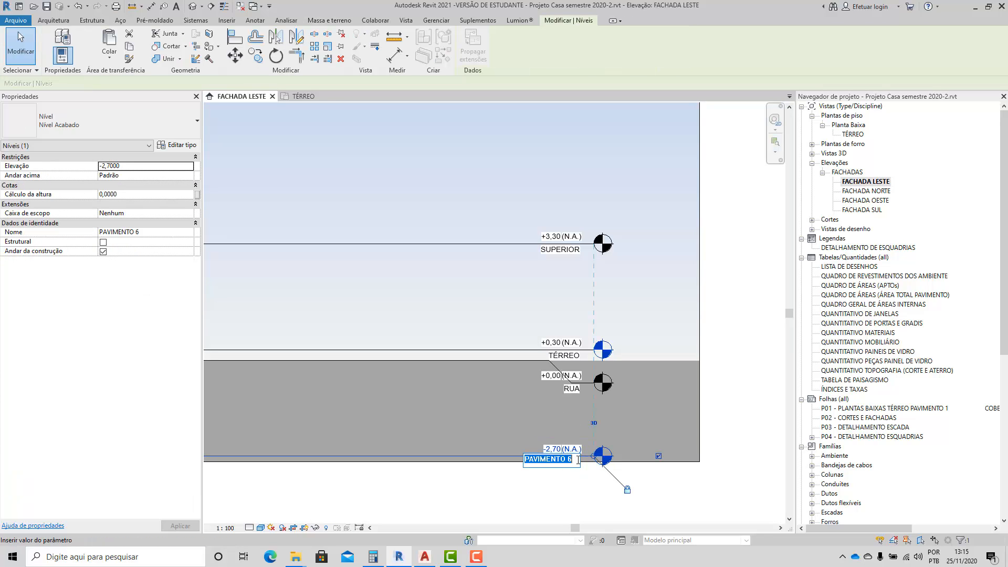
click(578, 460)
text(INFERIOR)
key(Return)
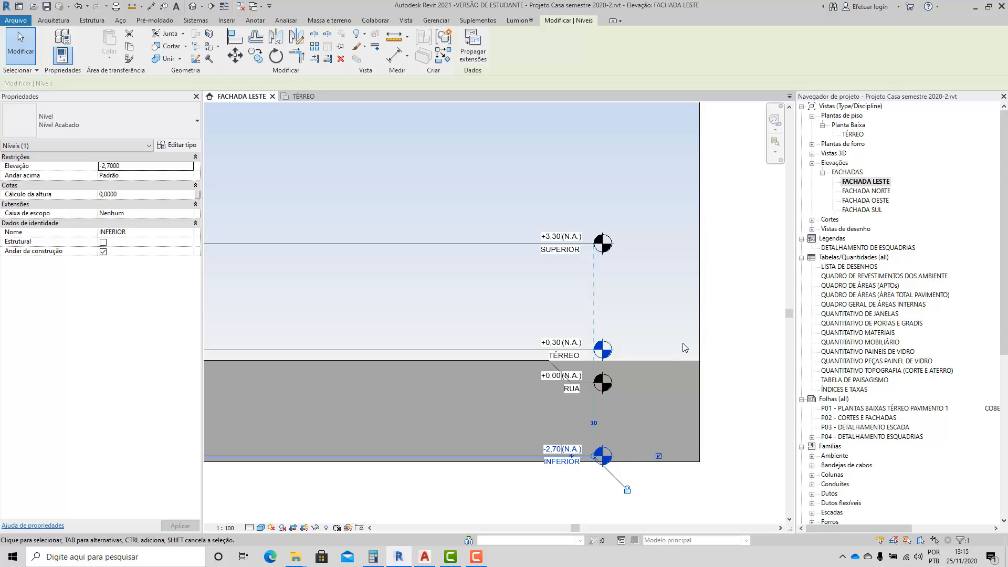
key(Escape)
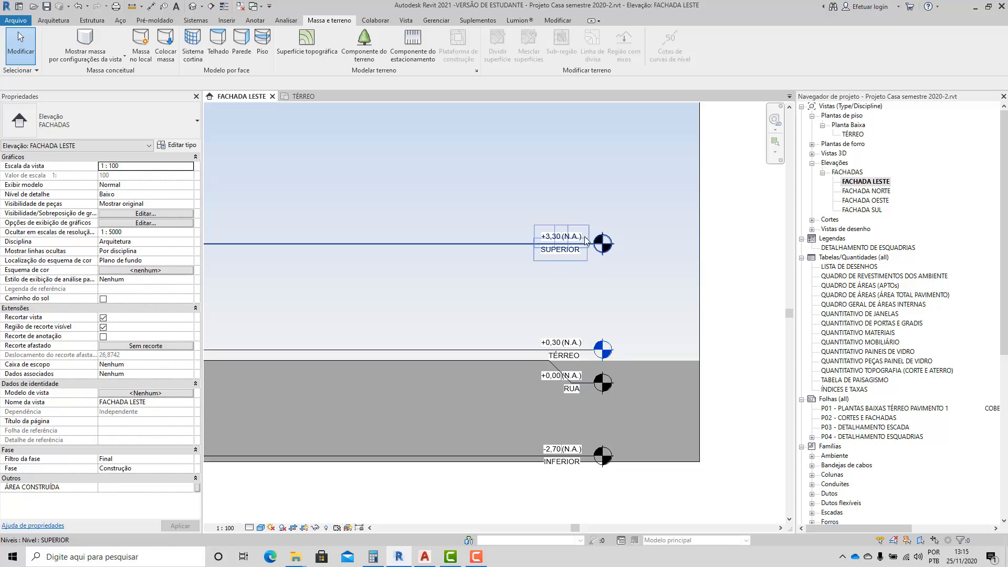
Open the TÉRREO floor plan view.
scroll(579, 341, down, 6)
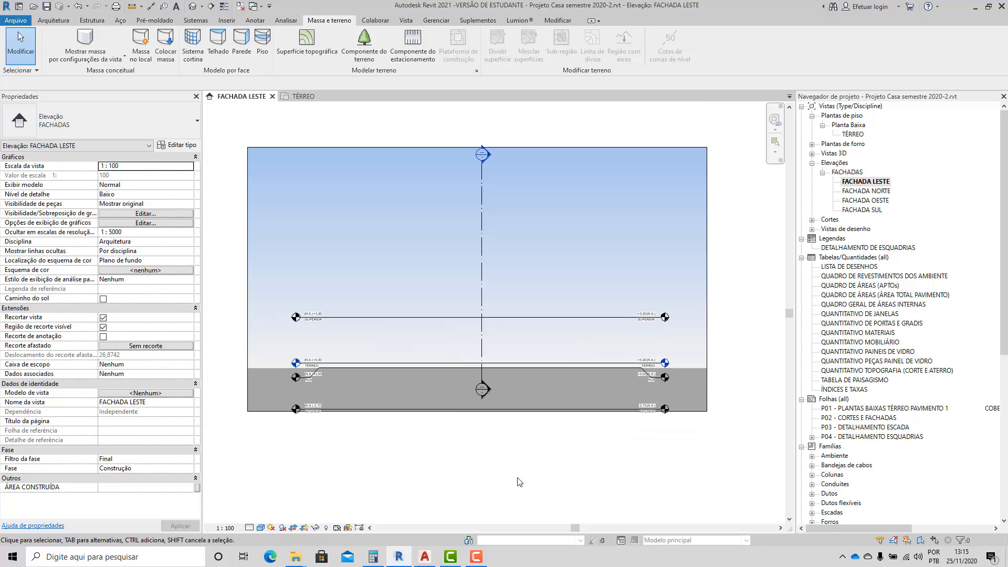
scroll(451, 388, up, 1)
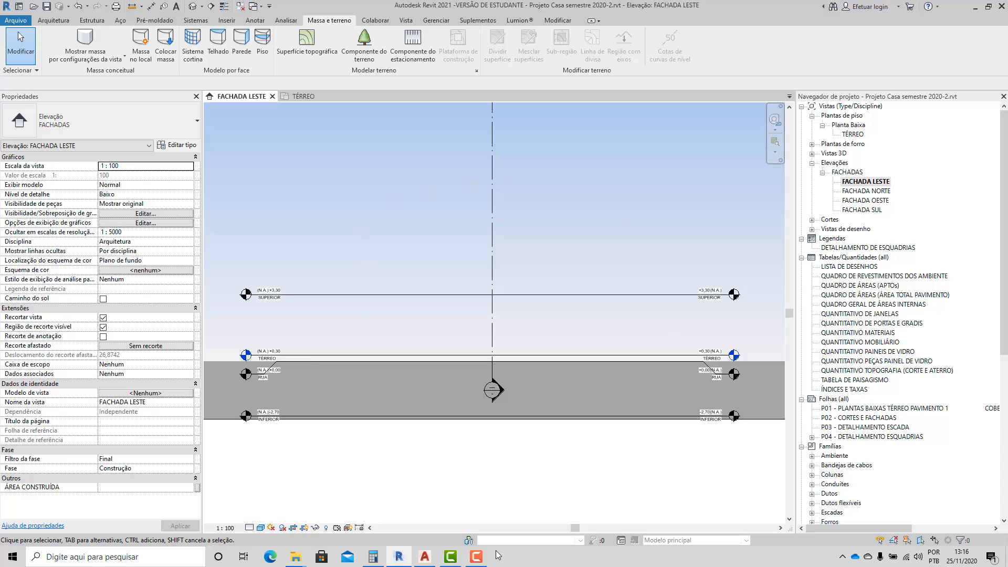
click(426, 557)
click(425, 557)
scroll(486, 388, down, 2)
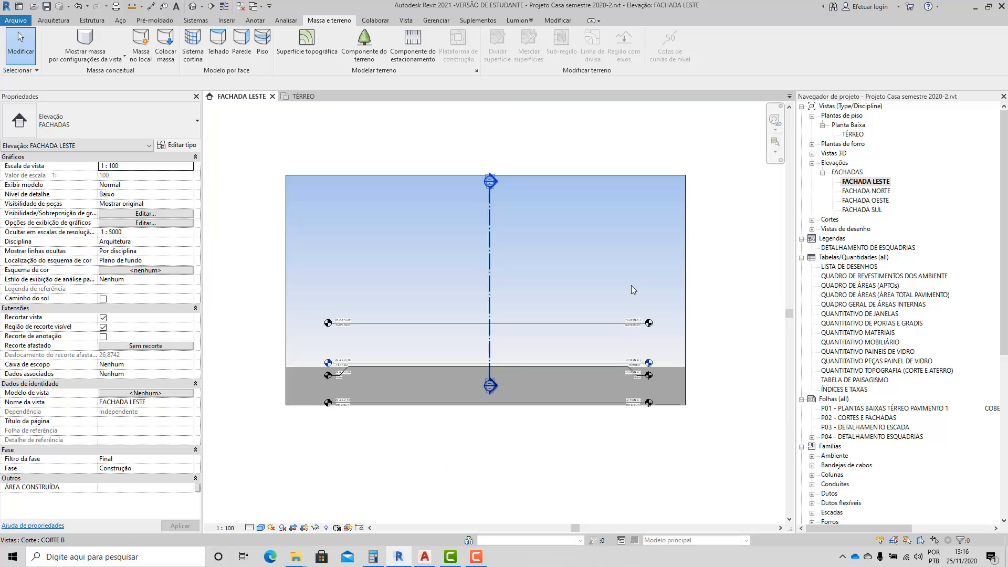
click(846, 135)
double_click(846, 135)
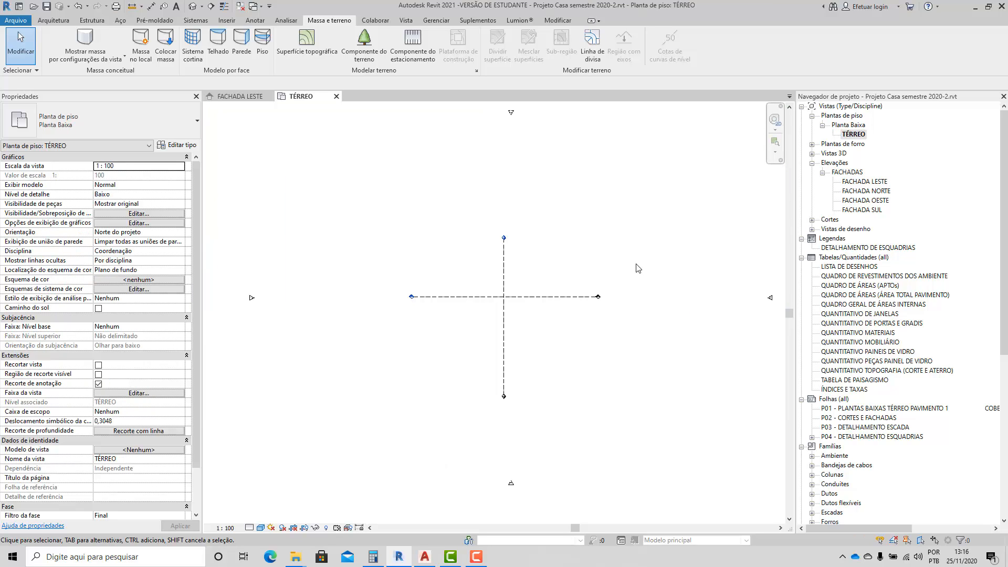
click(319, 52)
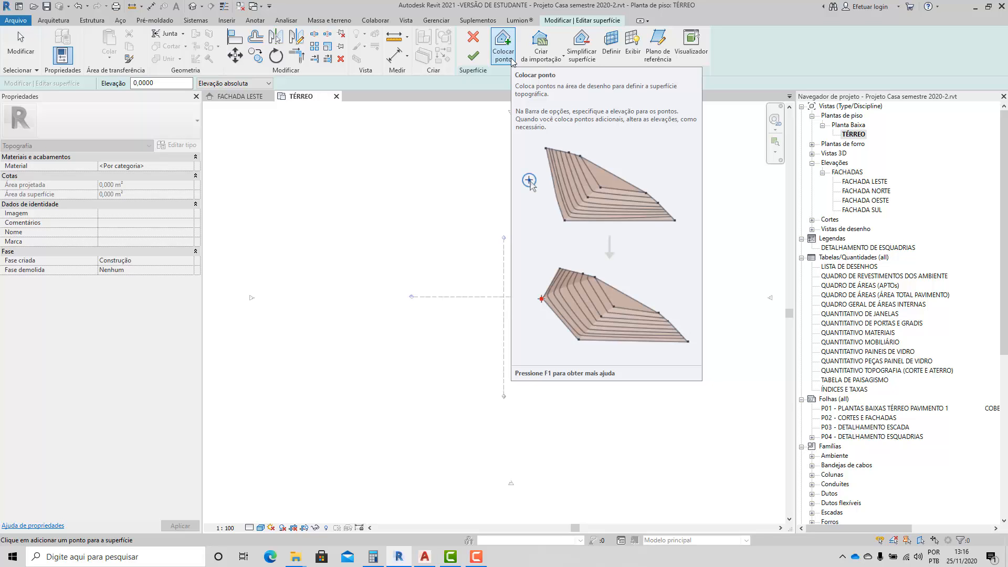
click(540, 55)
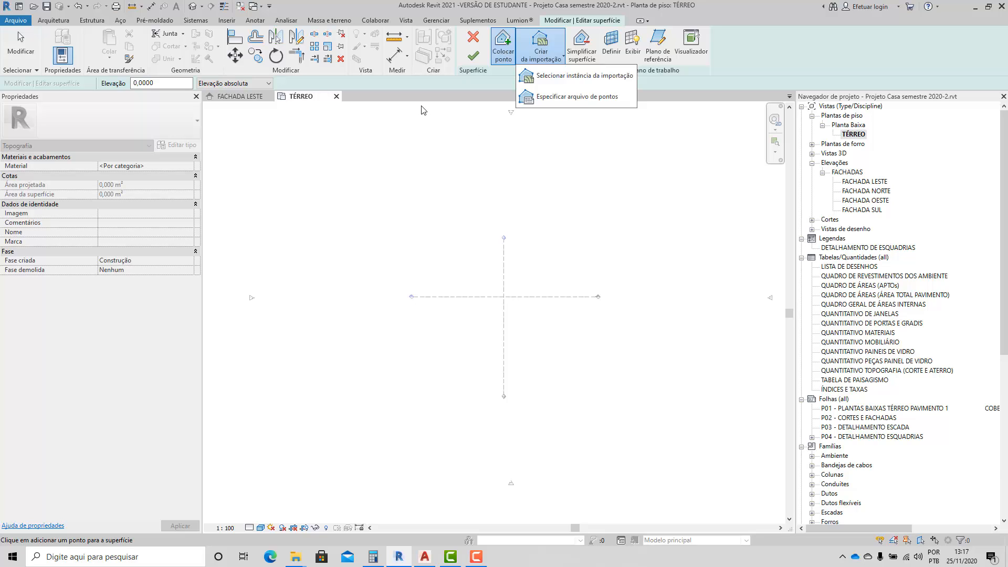
click(472, 42)
scroll(464, 233, down, 1)
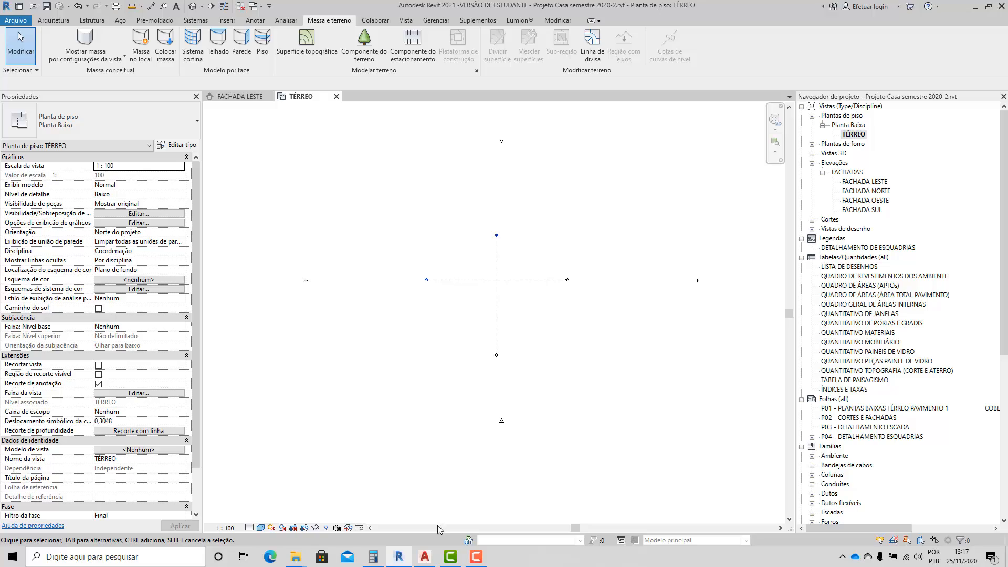
Switch to AutoCAD to examine the Terreno 1 and Terreno 2 lots in the contour drawing, and return to the TÉRREO plan in Revit.
click(425, 556)
scroll(561, 272, up, 4)
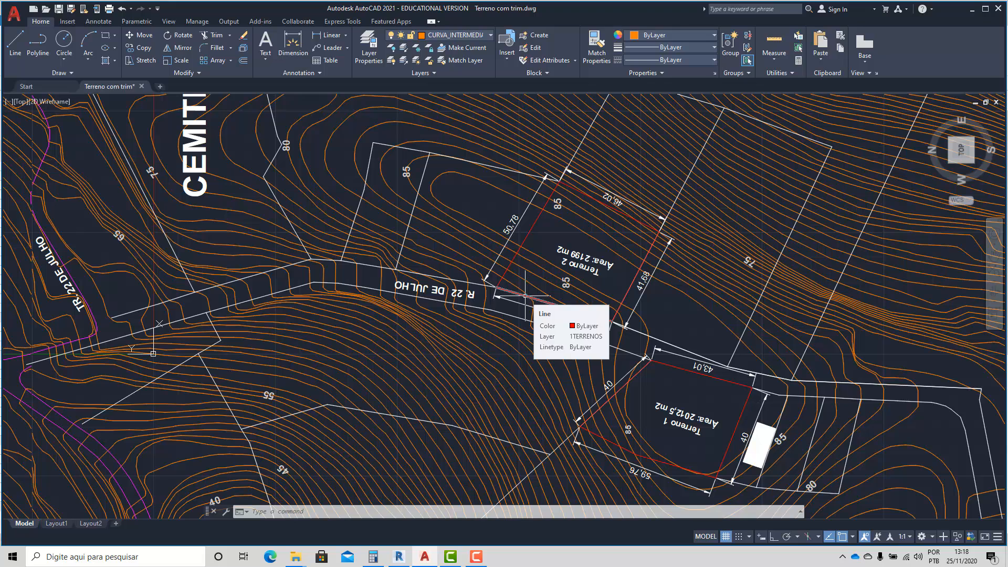
click(399, 556)
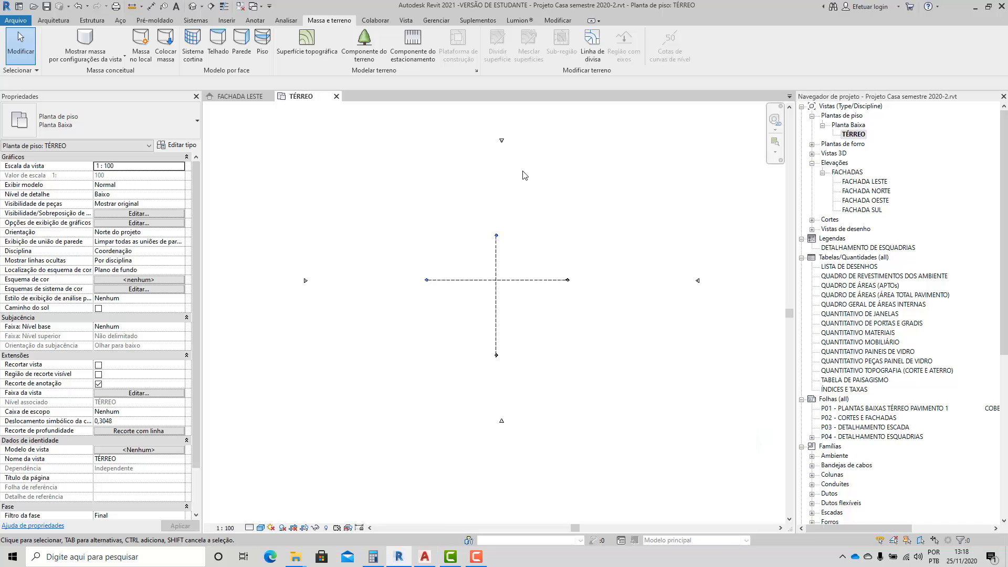
scroll(525, 179, up, 1)
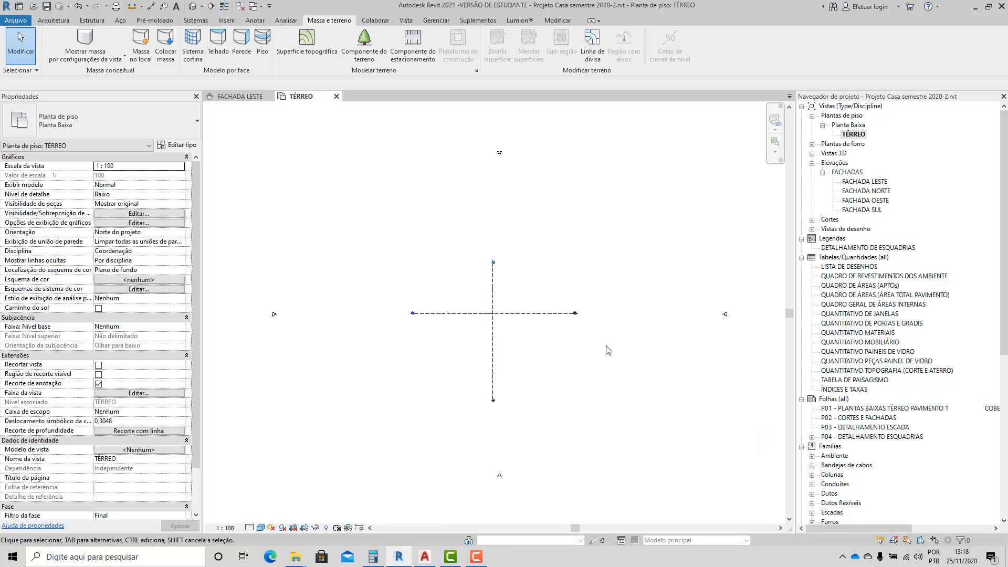
scroll(608, 350, up, 1)
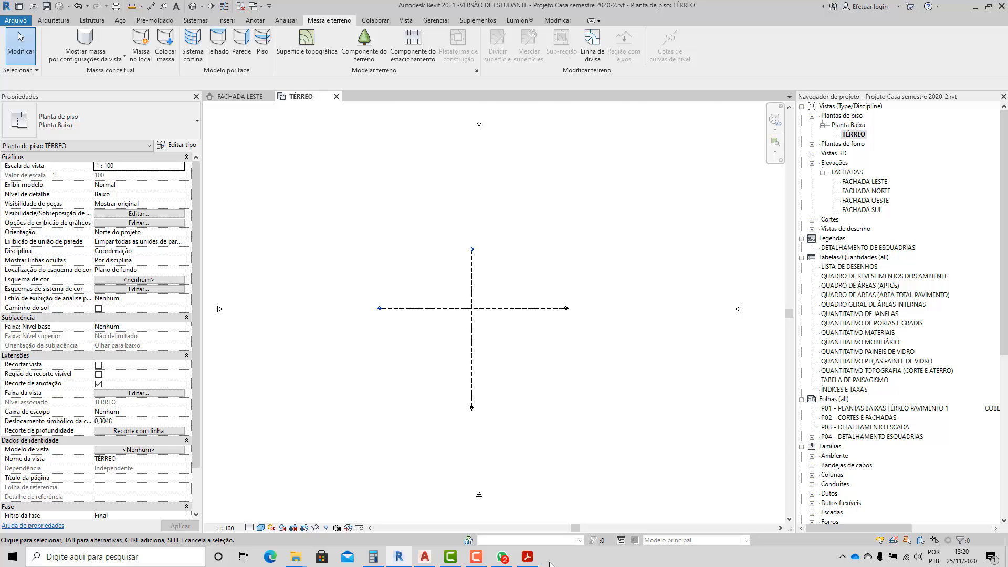
Switch to Acrobat Reader to view the Terreno 1 site plan PDF, and return to the TÉRREO plan in Revit.
click(528, 558)
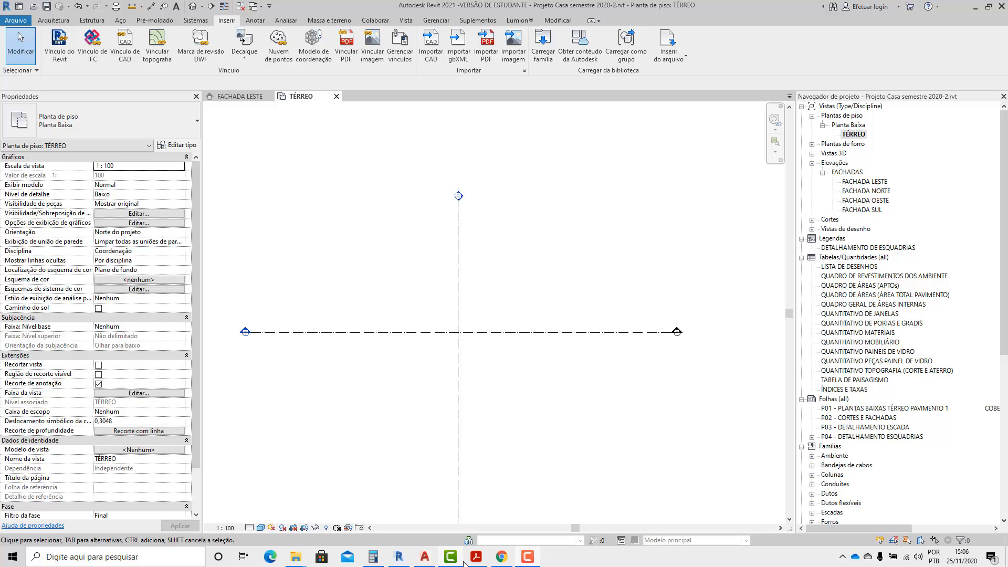
click(477, 557)
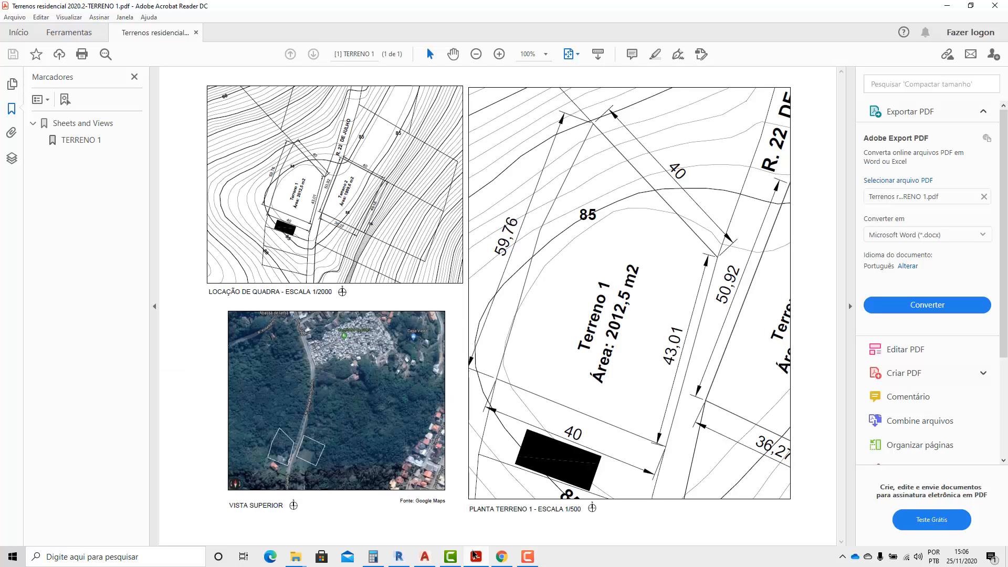
click(402, 557)
scroll(515, 223, down, 2)
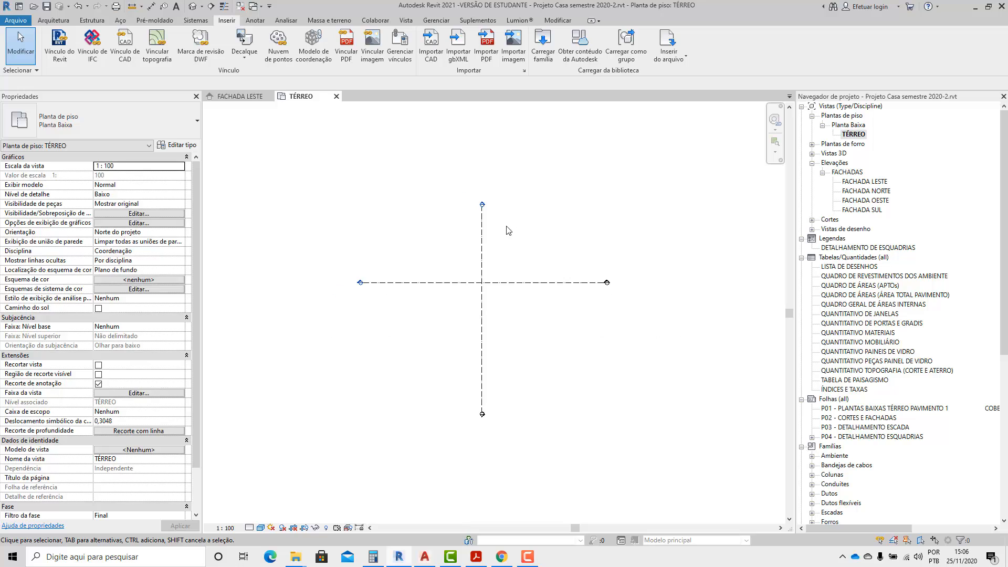
scroll(499, 302, up, 2)
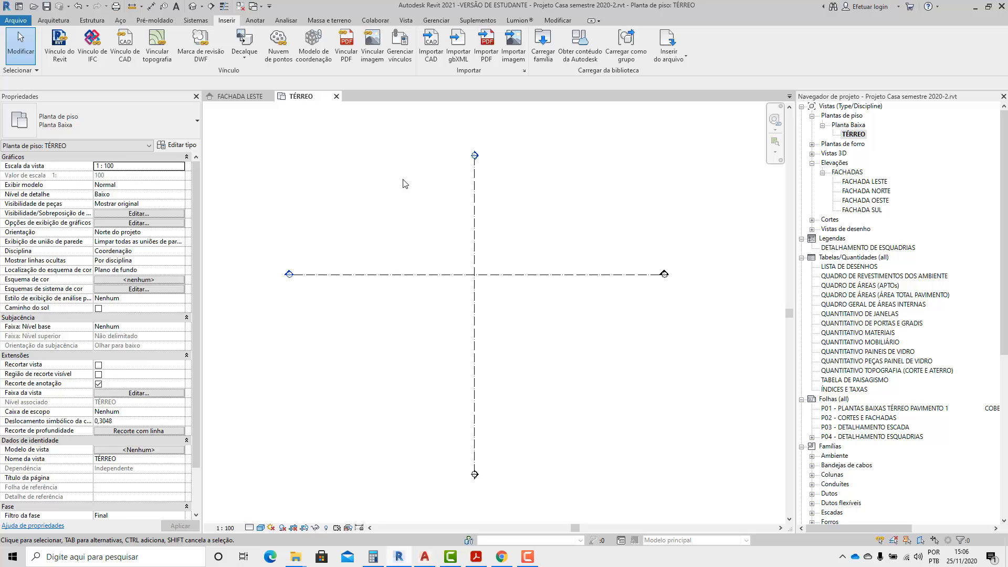
scroll(439, 242, down, 3)
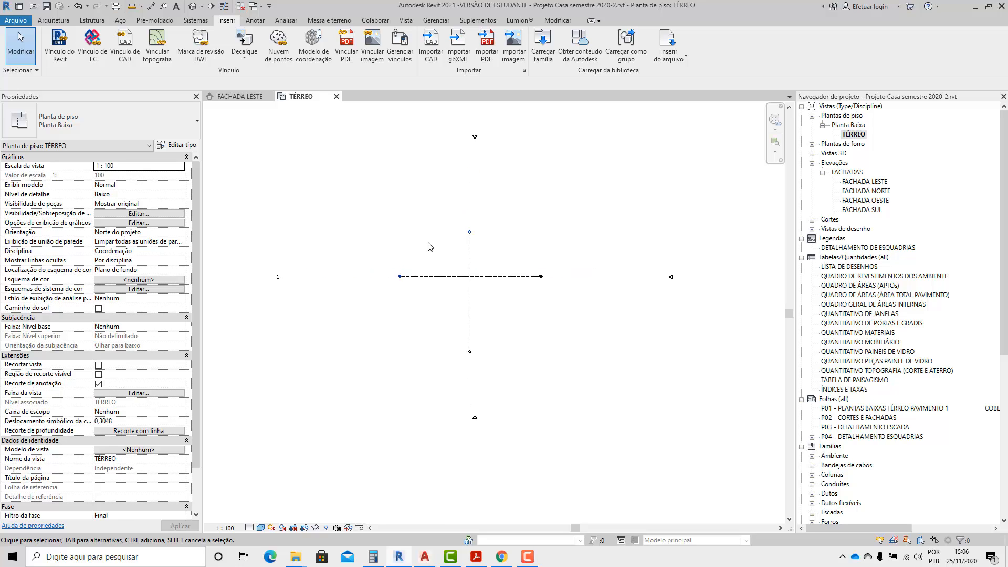
scroll(429, 246, up, 2)
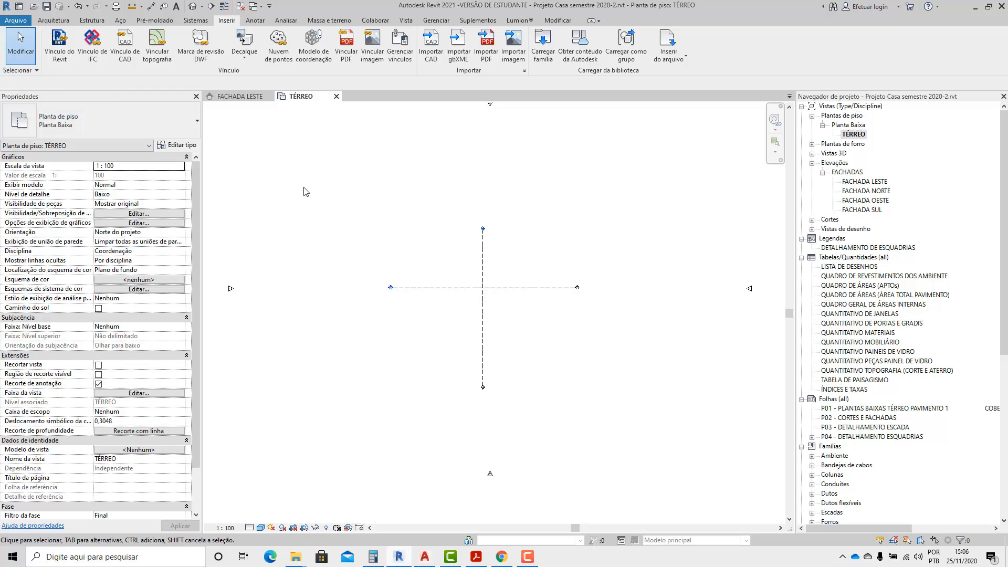
Start a PDF import into the TÉRREO plan with the file Terrenos residencial 2020.2-TERRENO 1.pdf.
click(54, 20)
click(228, 20)
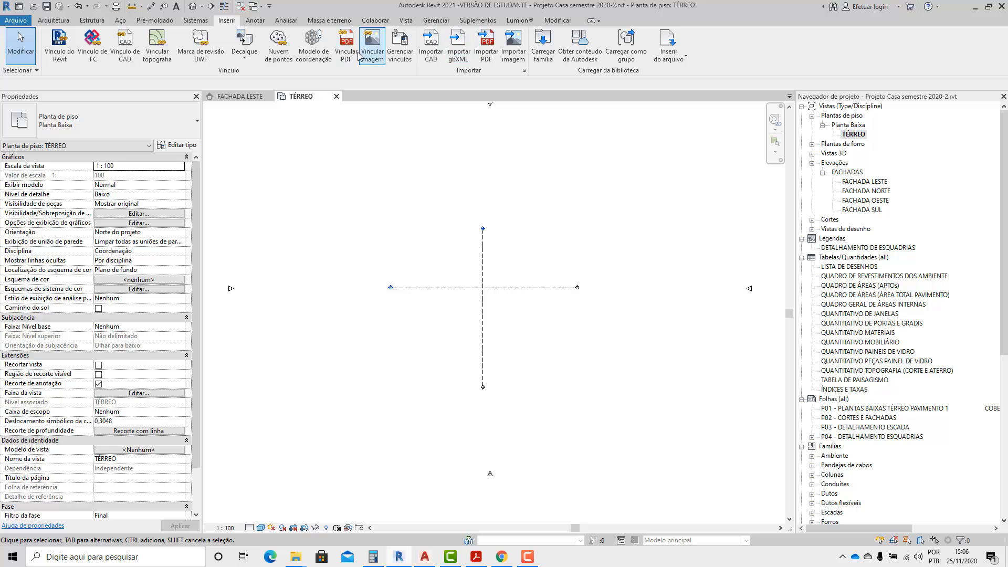
click(487, 58)
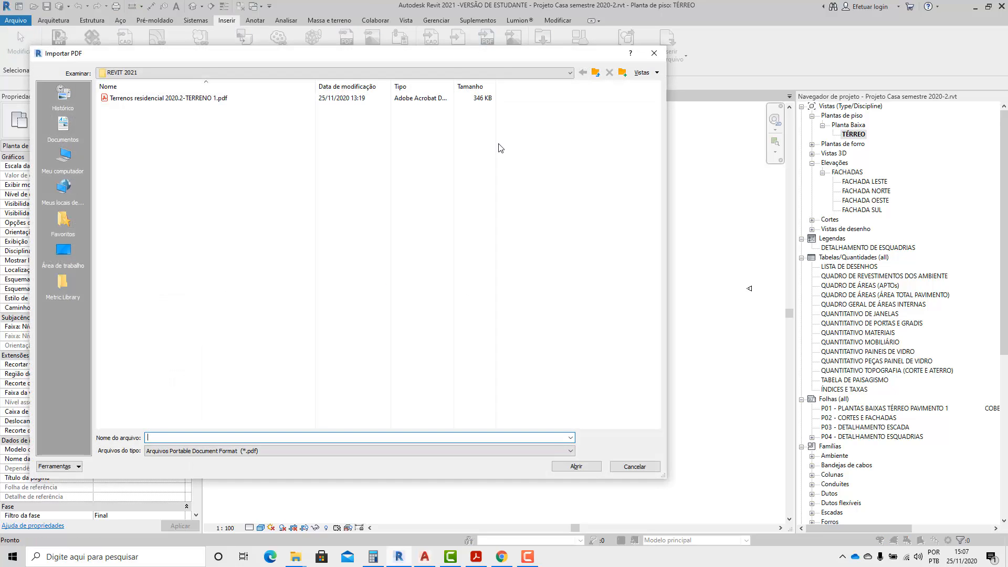
click(155, 103)
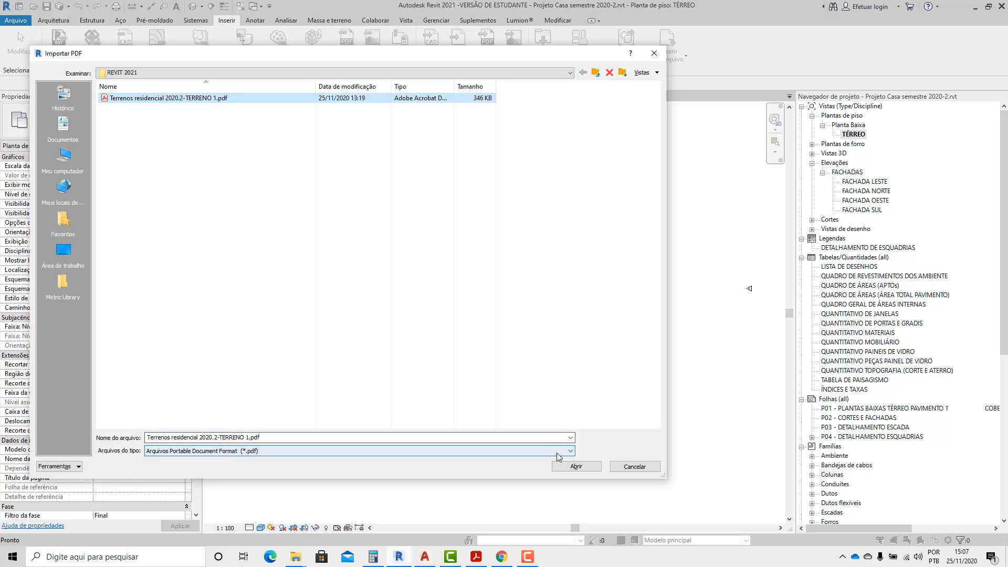
click(576, 466)
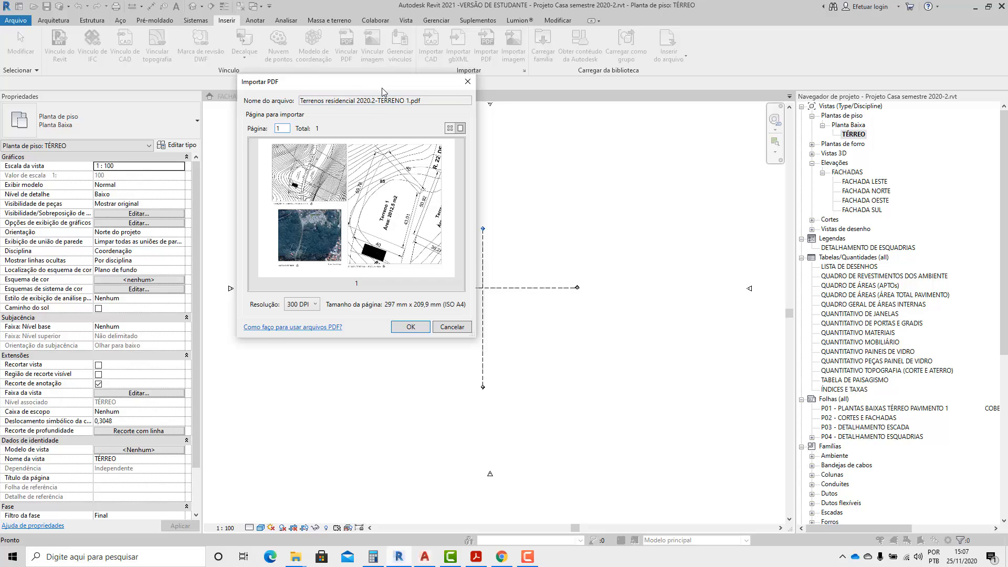
Import page 1 of the PDF at 300 DPI and place it centred on the crossing of the two section lines.
drag(364, 88, 404, 96)
click(337, 314)
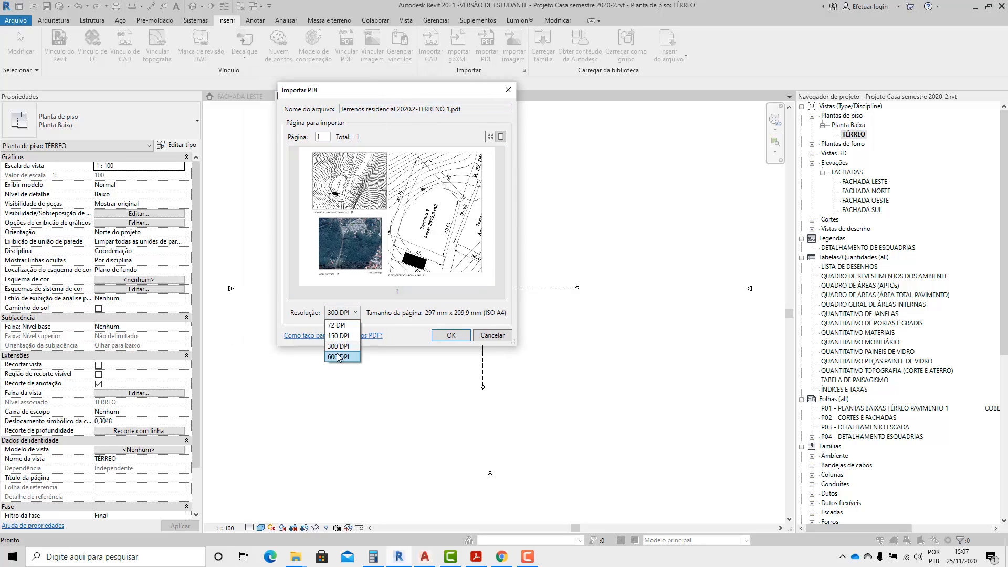
click(341, 346)
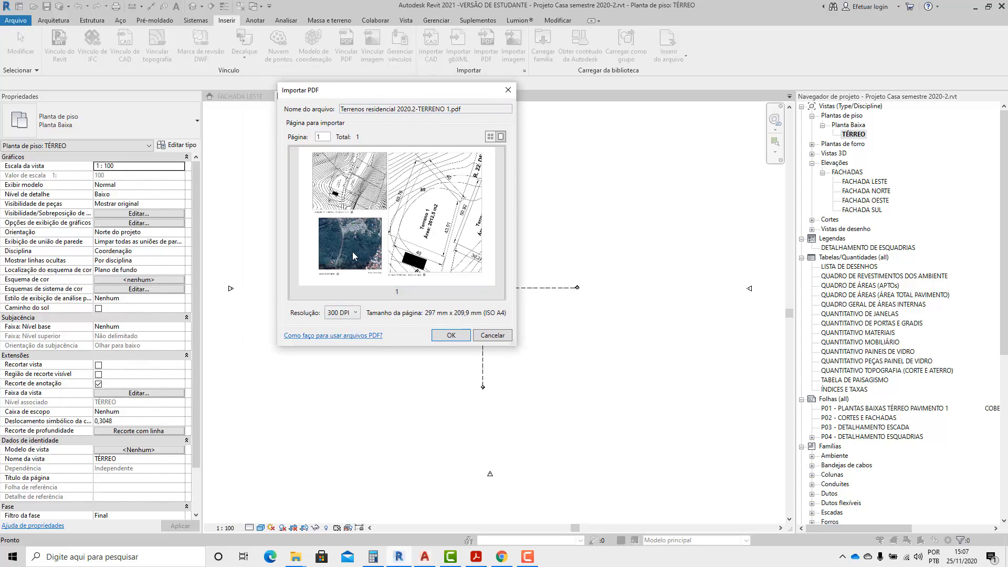
click(450, 337)
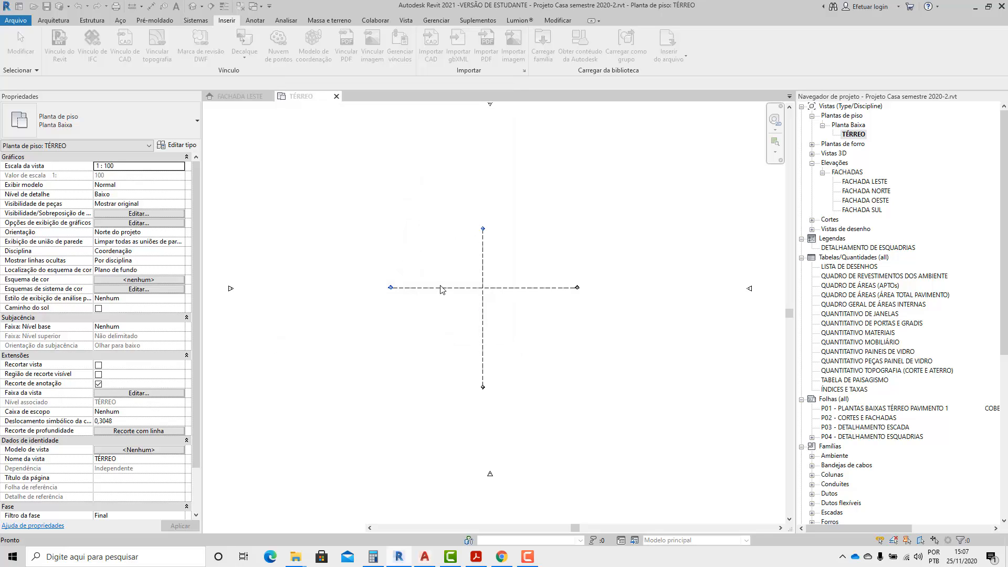
click(484, 288)
key(Escape)
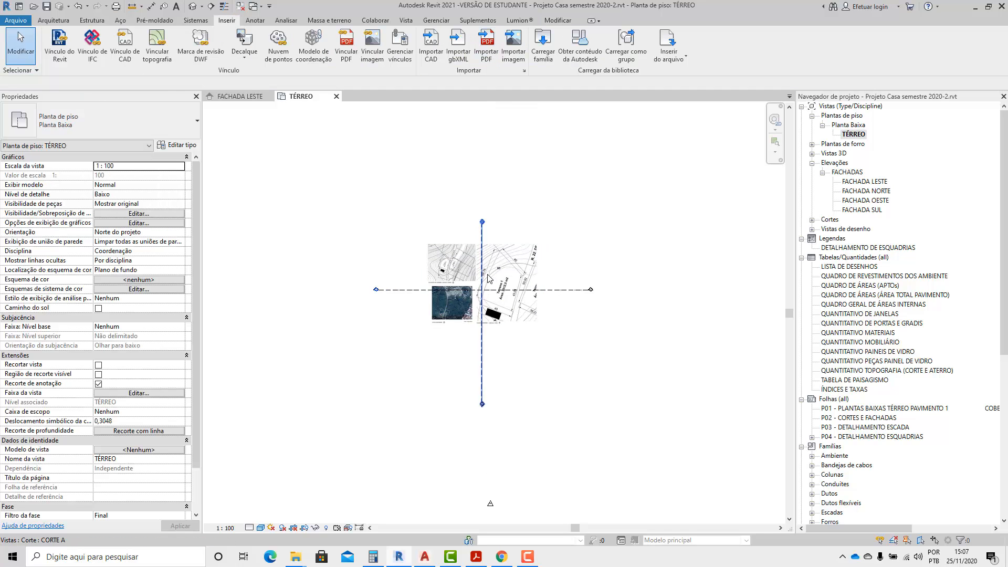
Examine the imported site plan image in the TÉRREO plan, checking its size properties and the Terreno 1 lot dimensions.
scroll(487, 276, up, 2)
click(527, 236)
scroll(474, 324, down, 3)
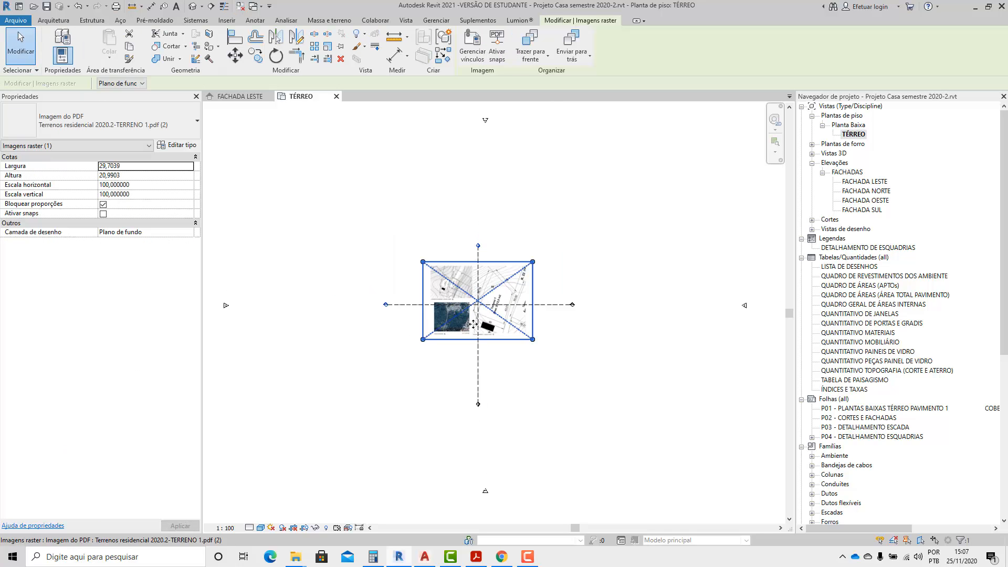
click(859, 137)
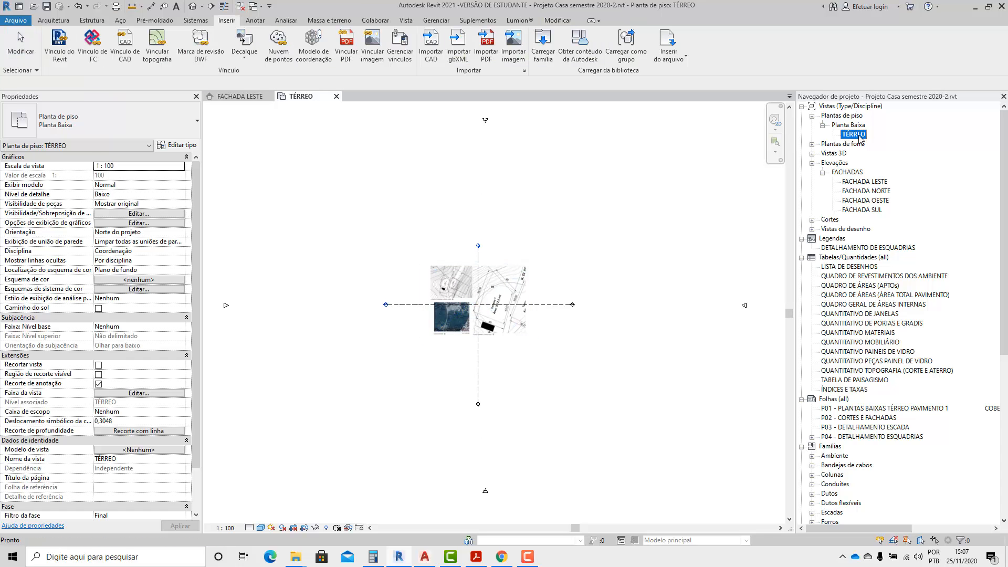
click(519, 324)
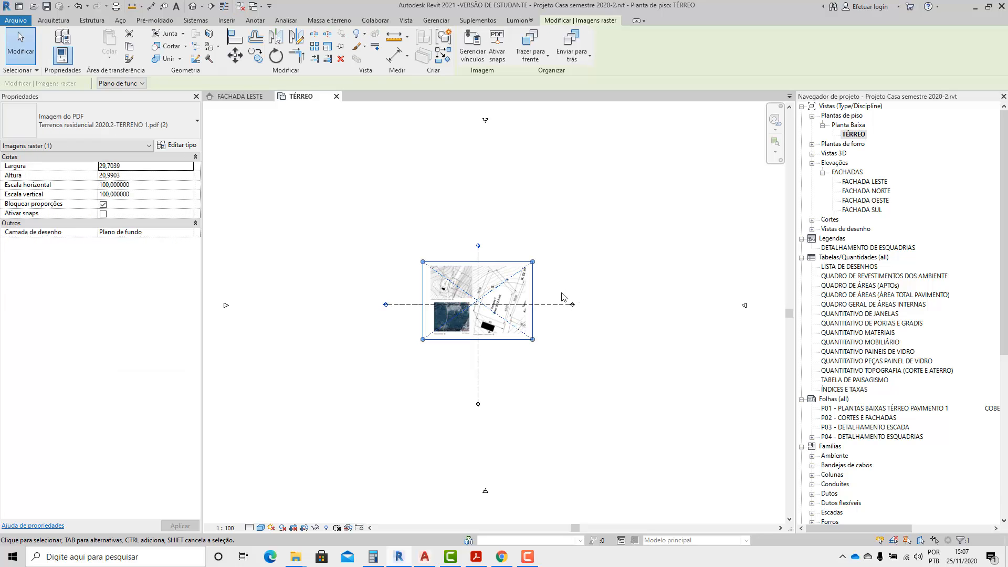
scroll(565, 297, up, 5)
scroll(553, 215, up, 2)
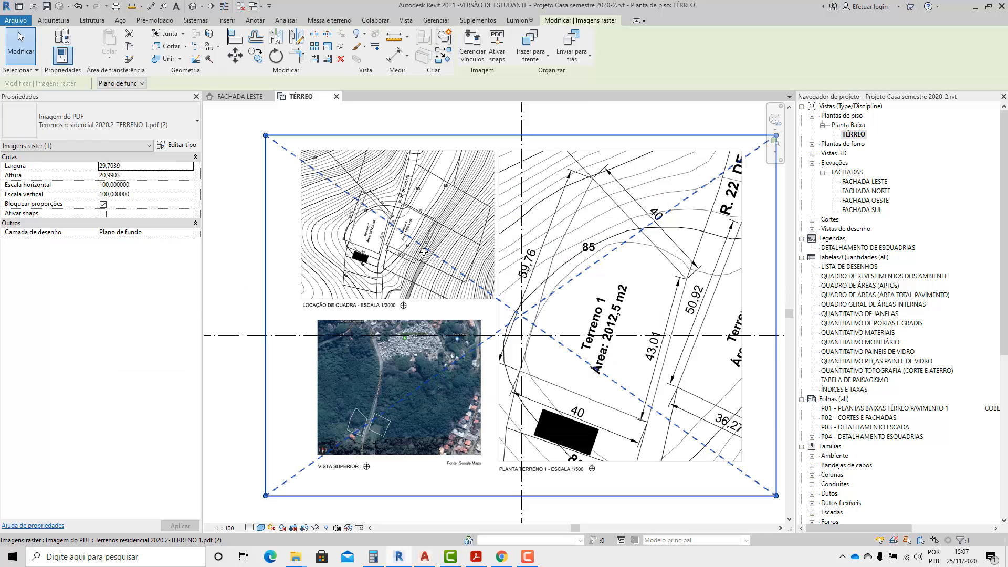
scroll(516, 291, down, 2)
scroll(643, 313, up, 2)
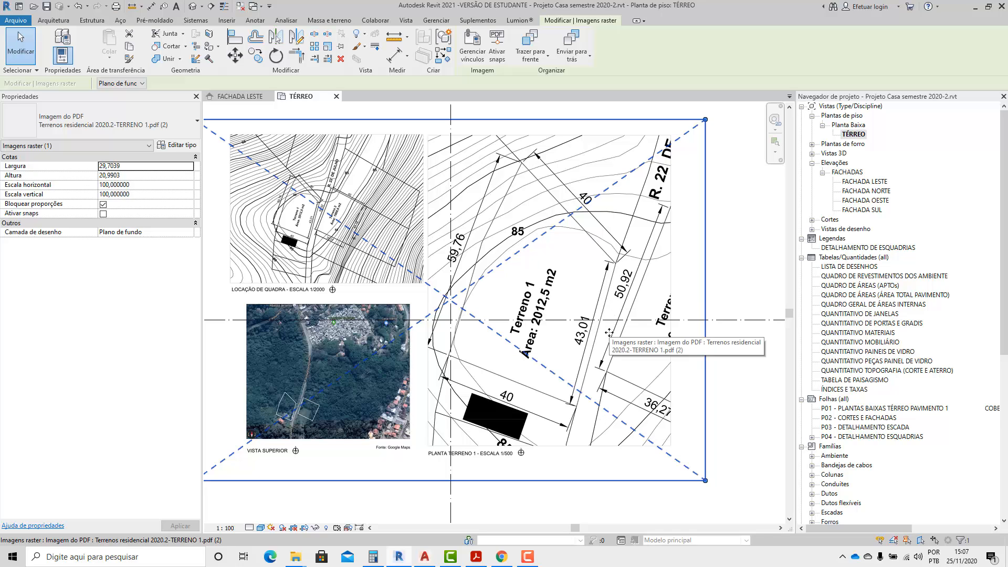
click(725, 272)
scroll(569, 275, down, 3)
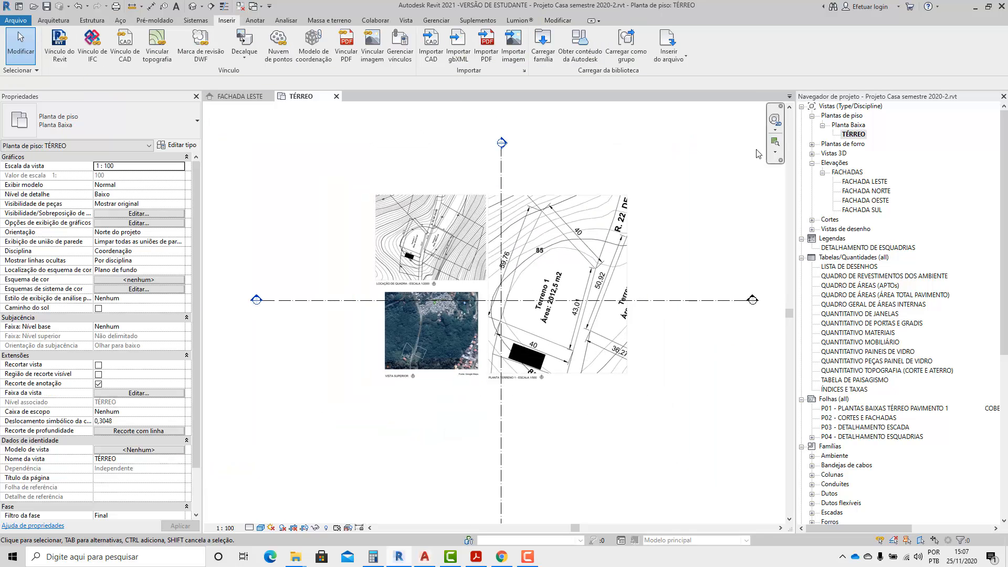
click(634, 212)
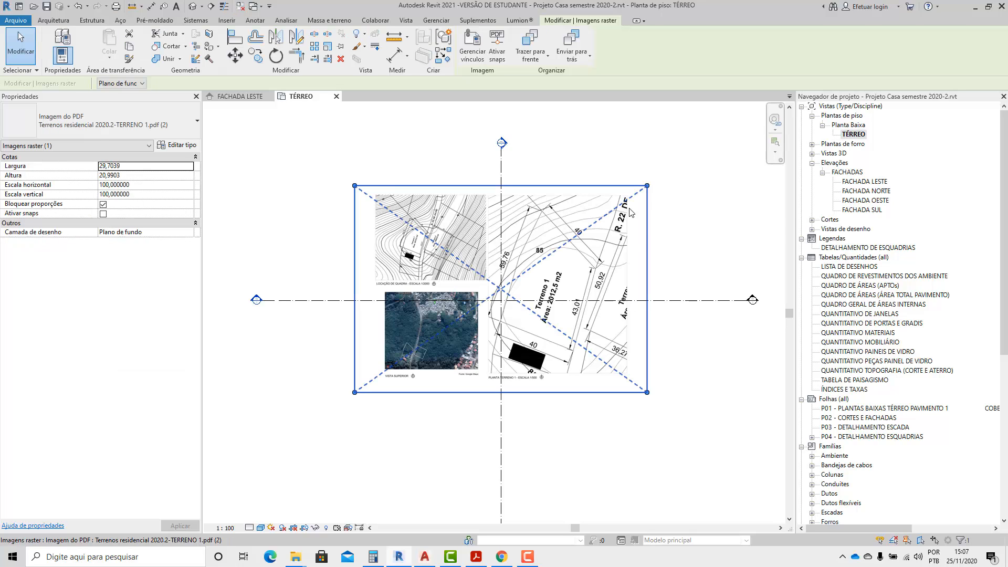
Delete the imported PDF image from the TÉRREO plan and create a Planta Baixa floor plan view for the RUA level.
key(Delete)
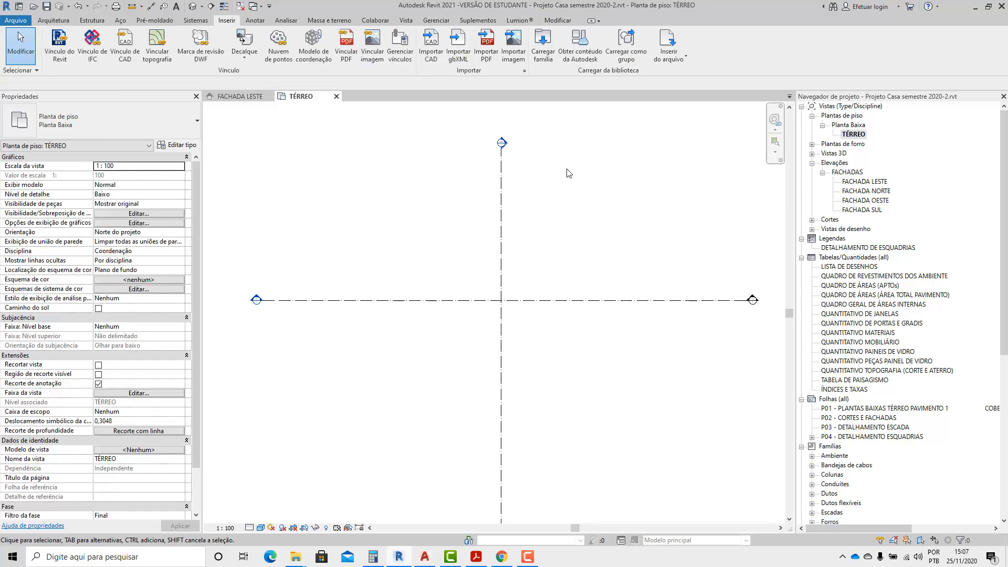
click(436, 19)
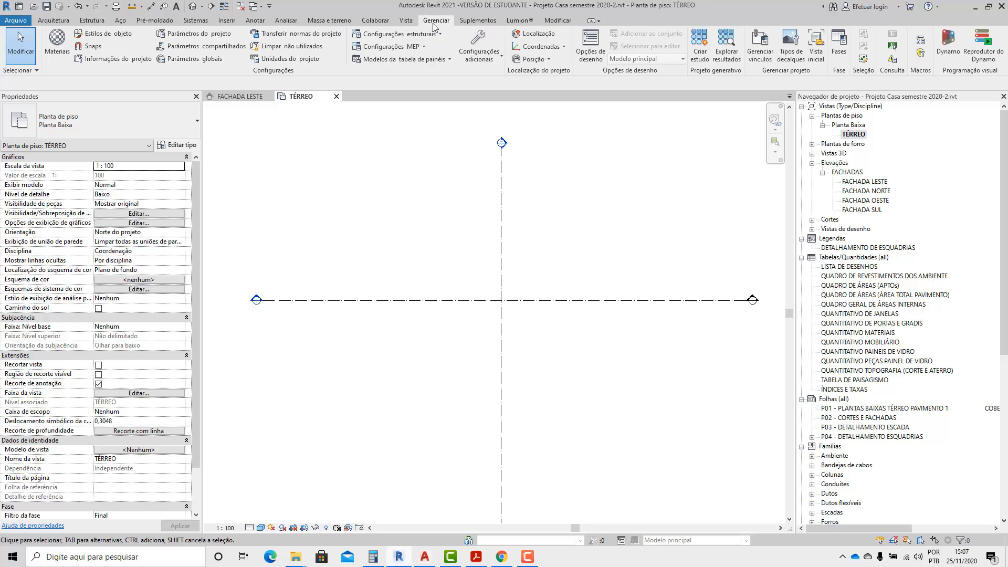
click(407, 21)
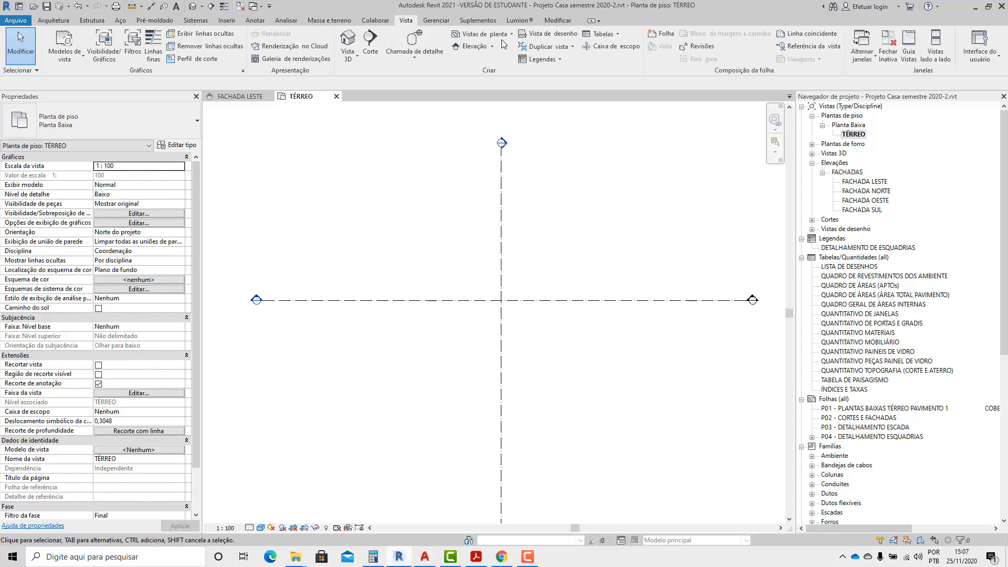
click(484, 34)
click(489, 50)
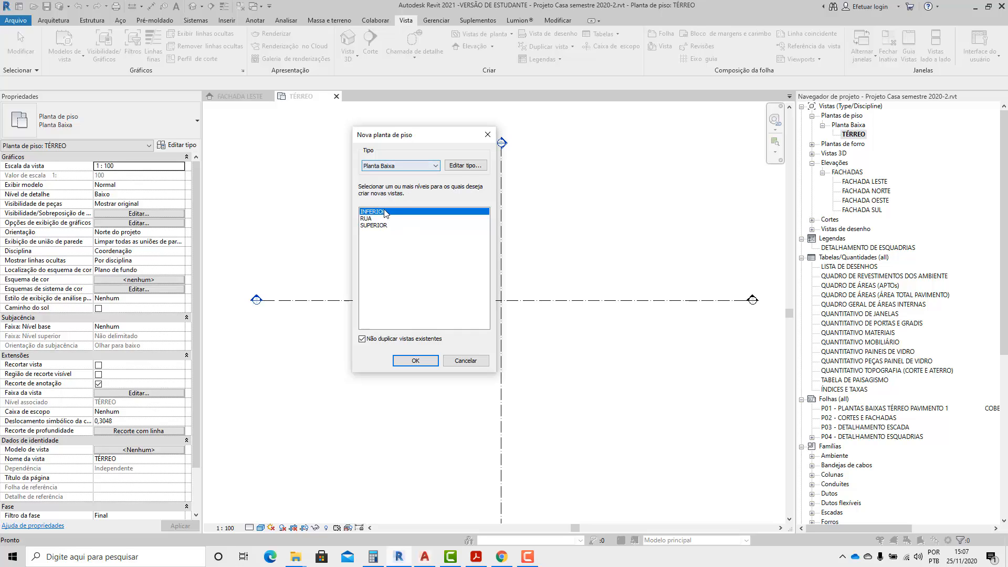
click(379, 218)
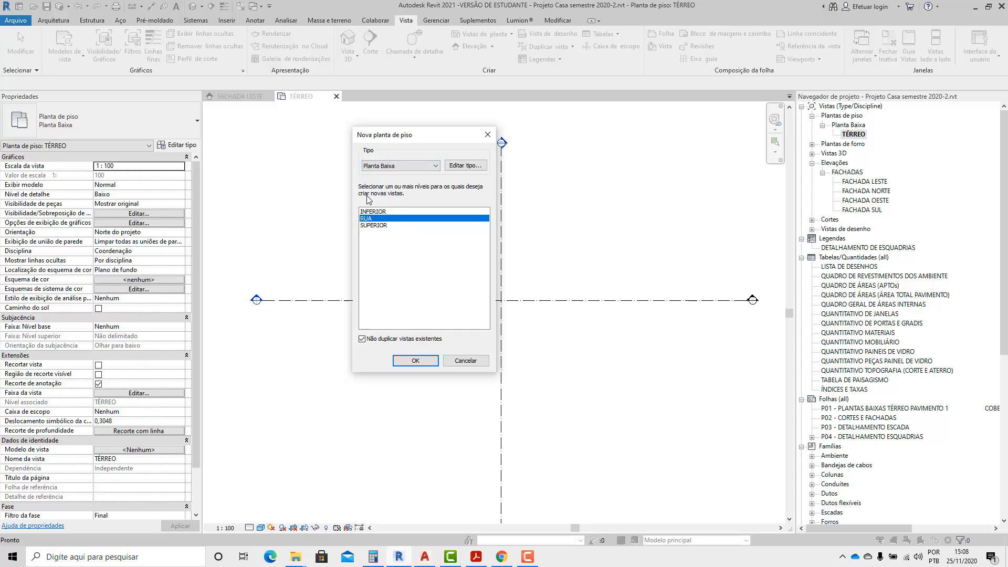
click(423, 364)
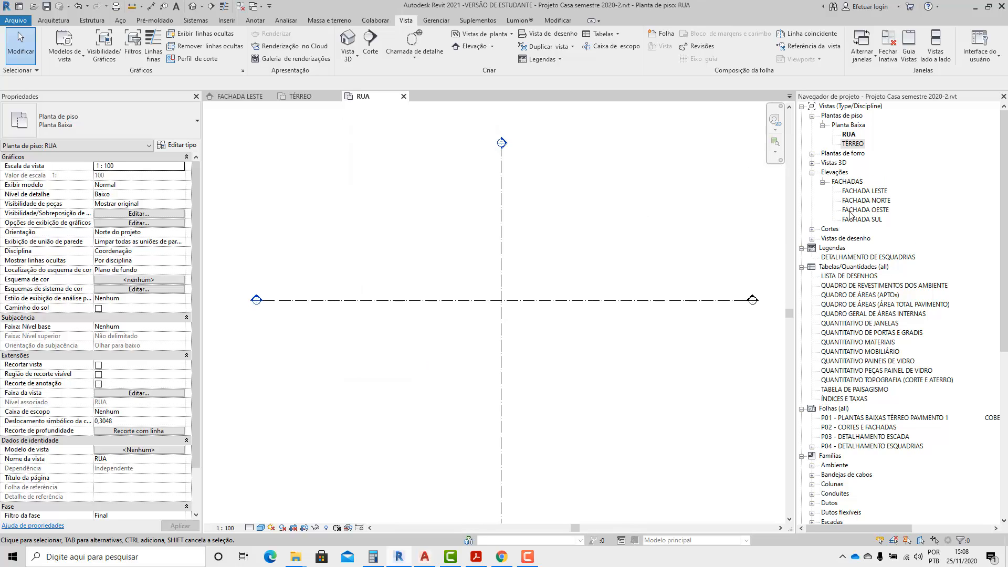
Check the RUA level in the FACHADA LESTE elevation, and return to the RUA floor plan.
double_click(865, 191)
scroll(641, 418, up, 2)
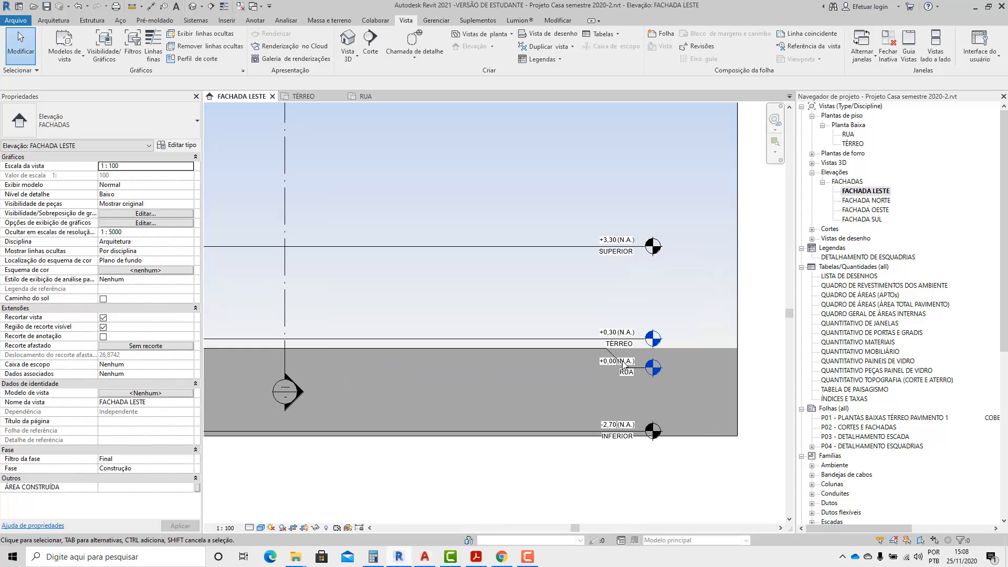
double_click(848, 134)
scroll(494, 189, down, 4)
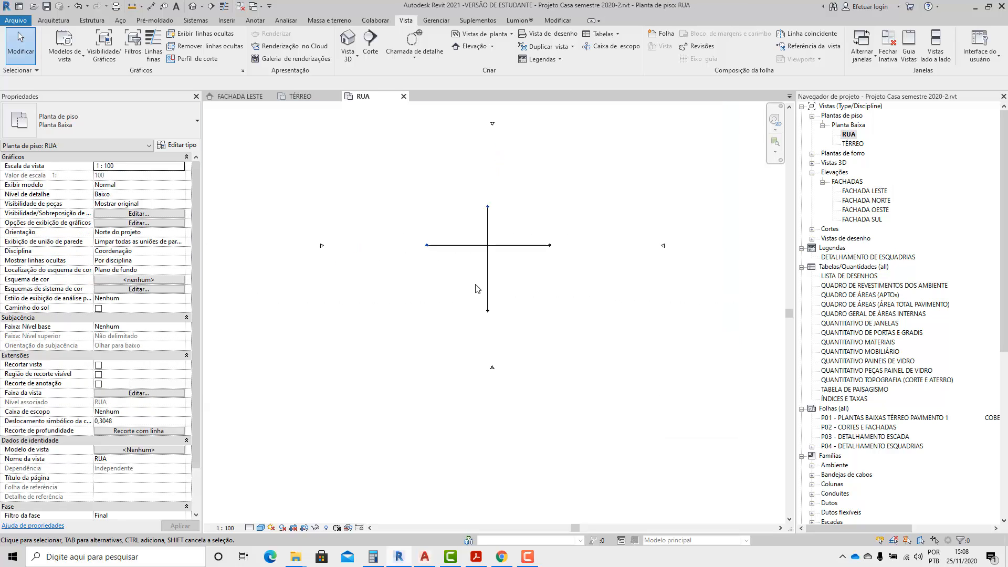
scroll(471, 284, up, 2)
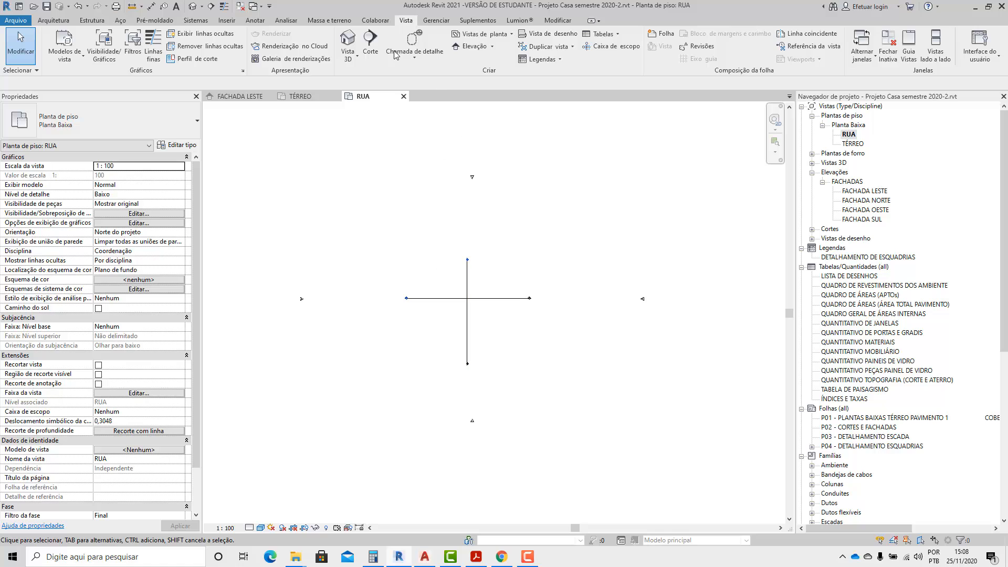
Import page 1 of Terrenos residencial 2020.2-TERRENO 1.pdf at 300 DPI into the RUA plan, placing it over the crossing of the section lines.
click(231, 22)
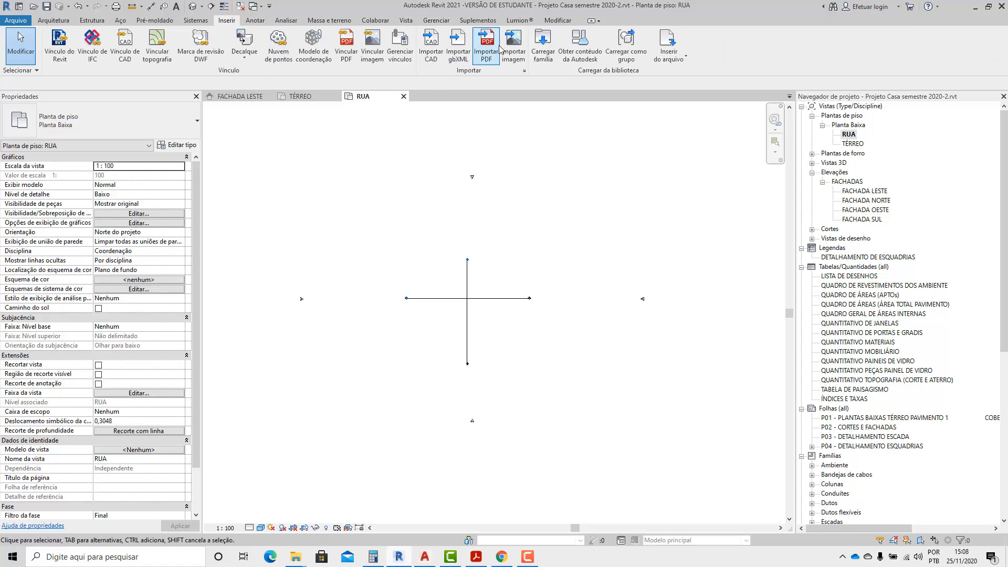
click(487, 45)
click(153, 98)
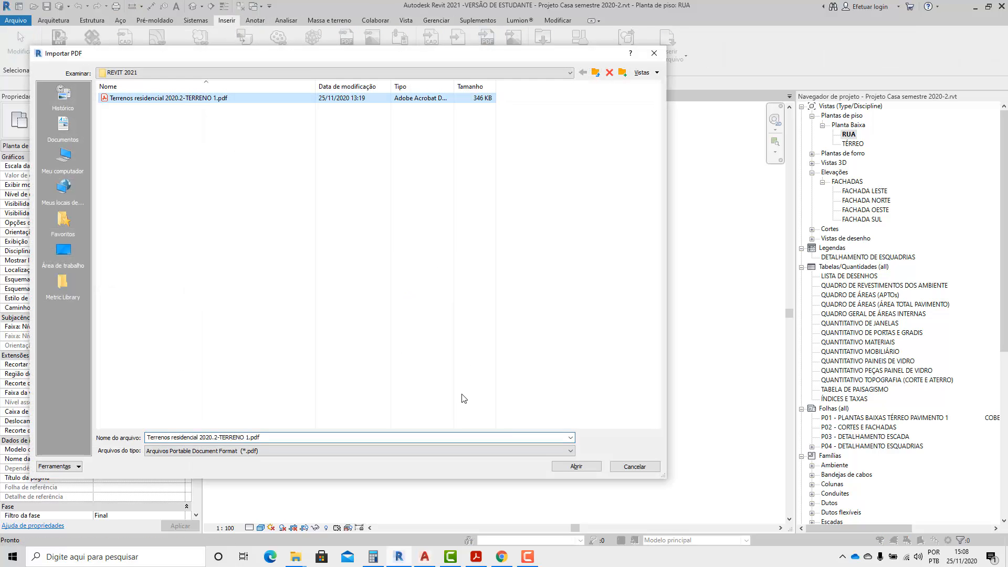
click(576, 466)
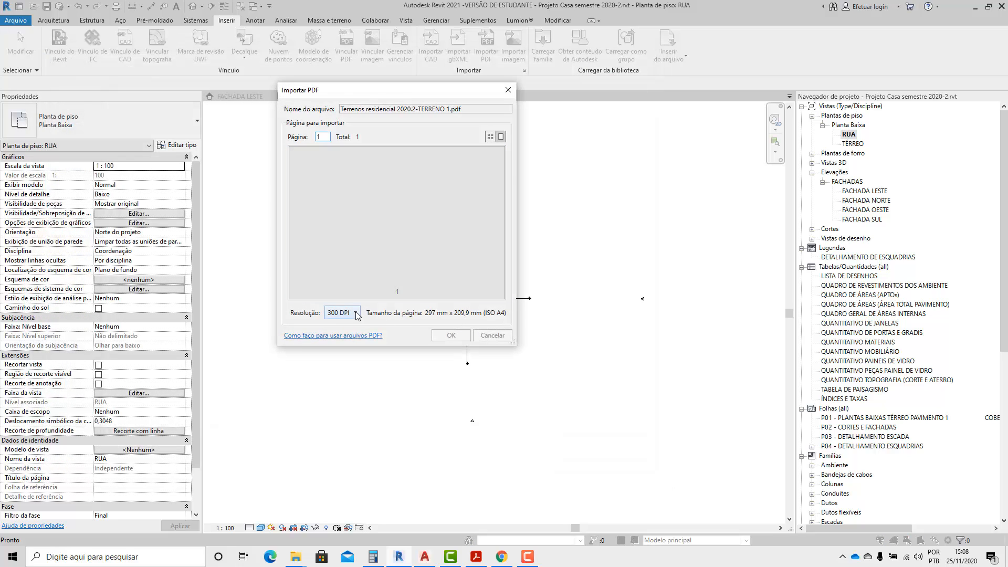
click(444, 335)
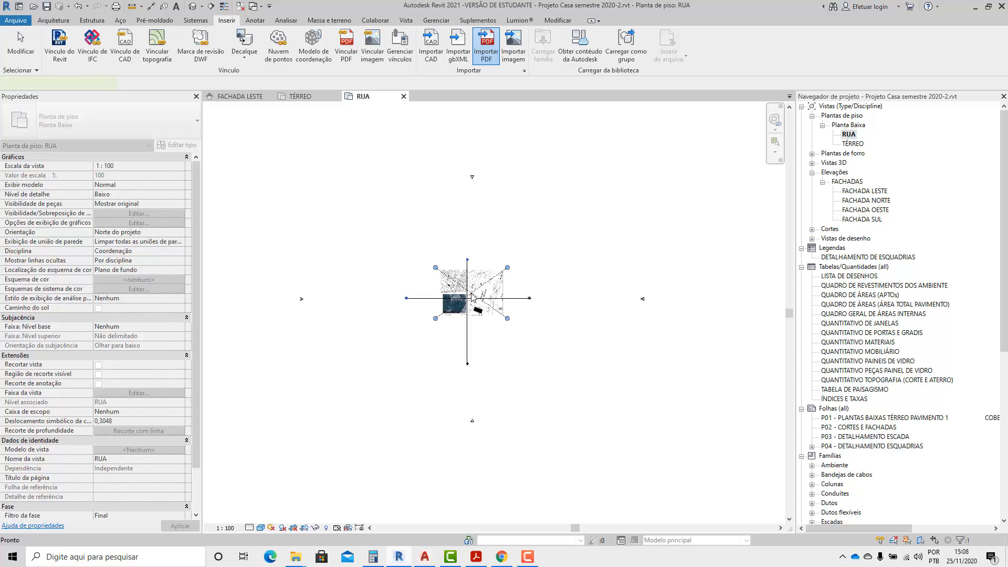
scroll(469, 179, up, 3)
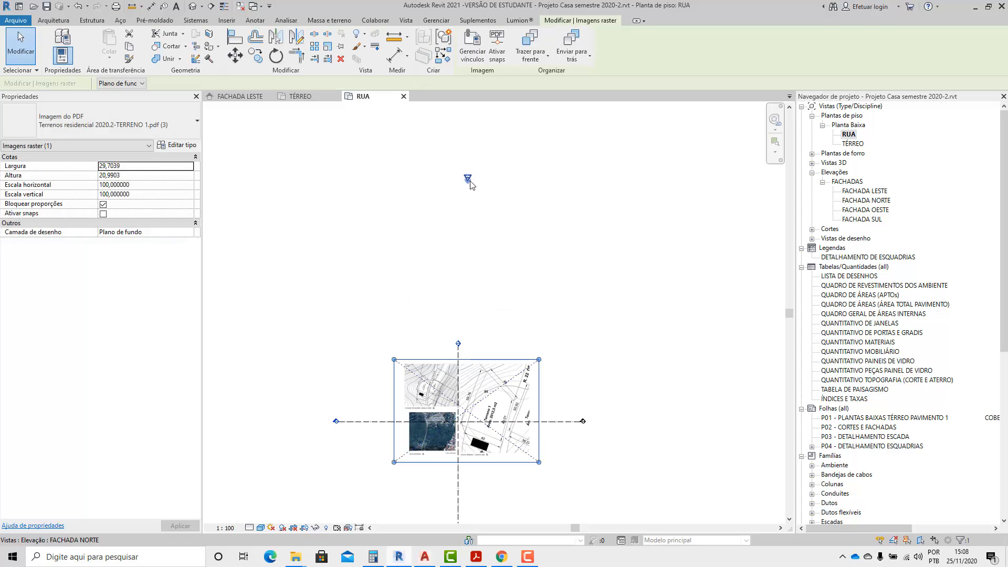
scroll(470, 182, down, 3)
scroll(420, 369, down, 2)
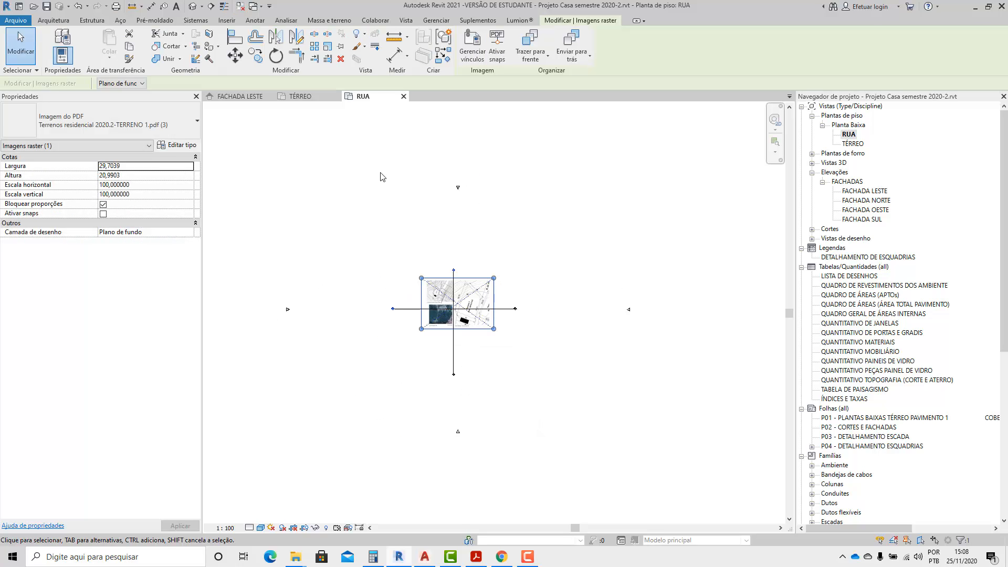
scroll(336, 307, up, 2)
click(435, 358)
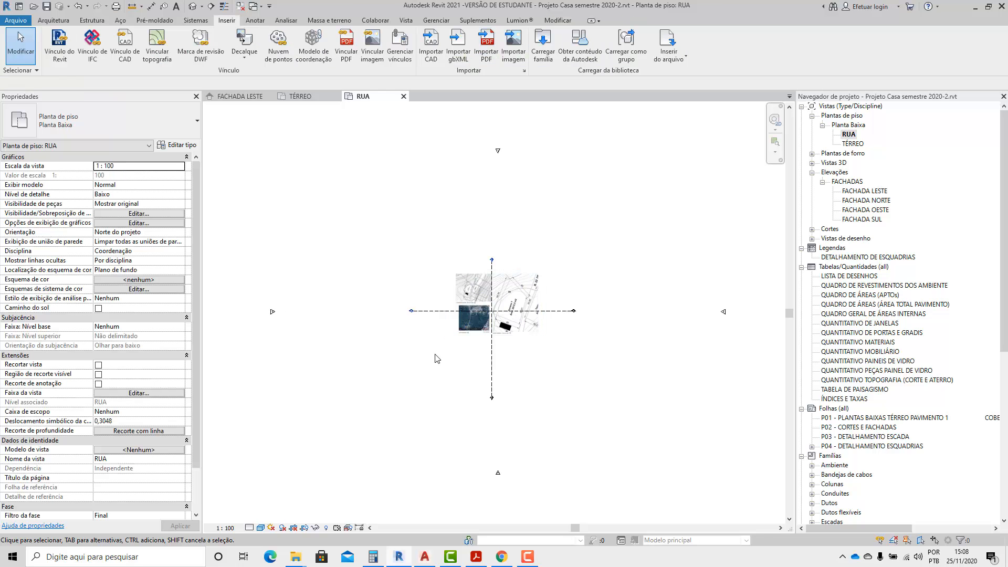
Enlarge the site plan image proportionally to about 35.68 wide by 25.22 high, keeping it over the section lines.
scroll(513, 308, up, 5)
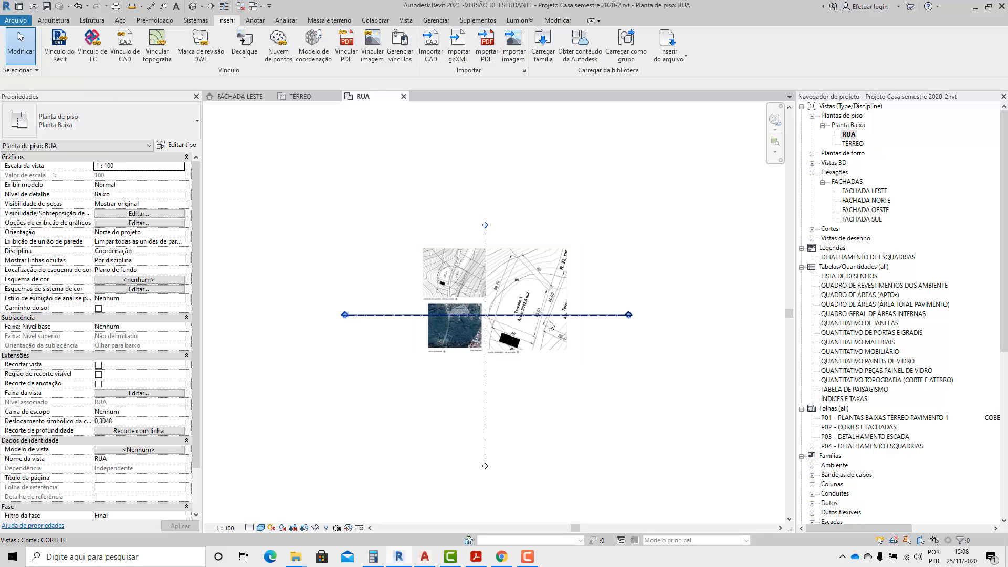
scroll(584, 229, up, 2)
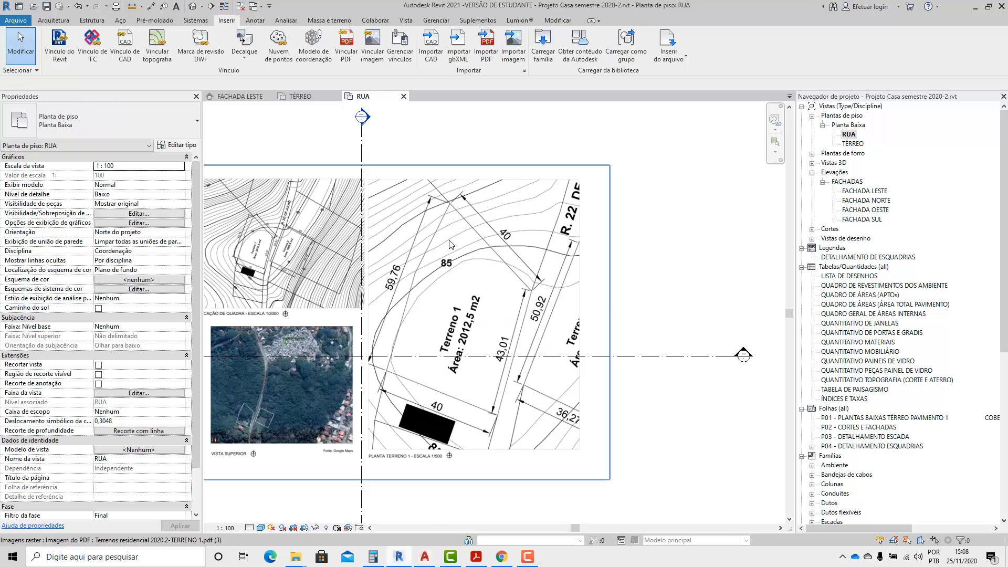
click(477, 404)
click(647, 417)
scroll(489, 262, up, 2)
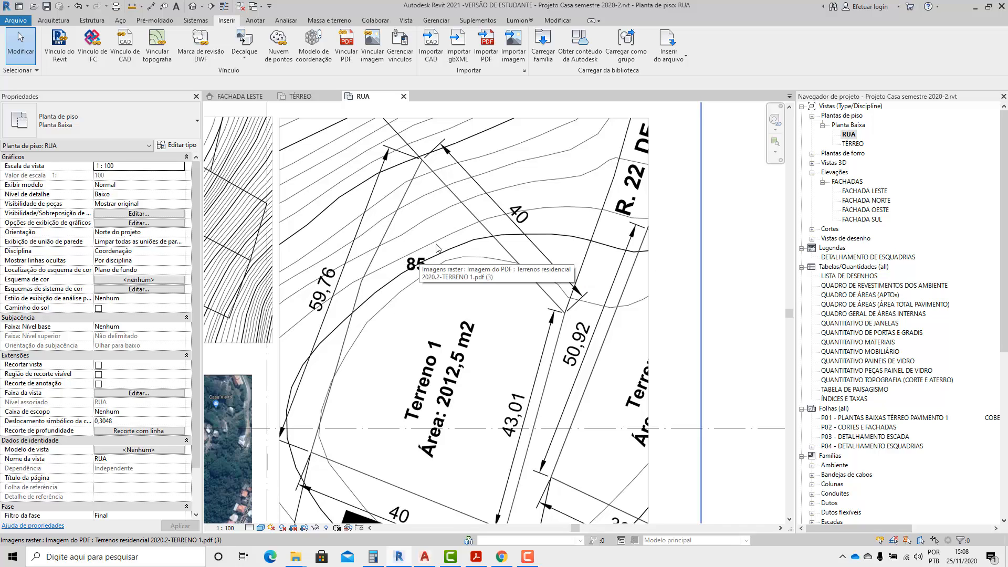
scroll(472, 239, down, 2)
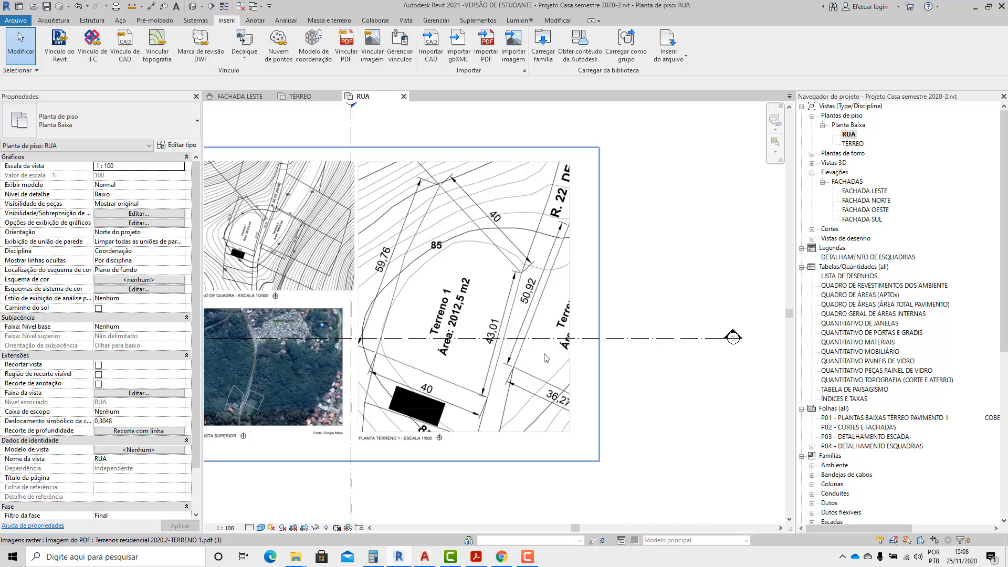
click(580, 391)
scroll(581, 390, down, 3)
drag(591, 430, 642, 465)
drag(531, 390, 523, 387)
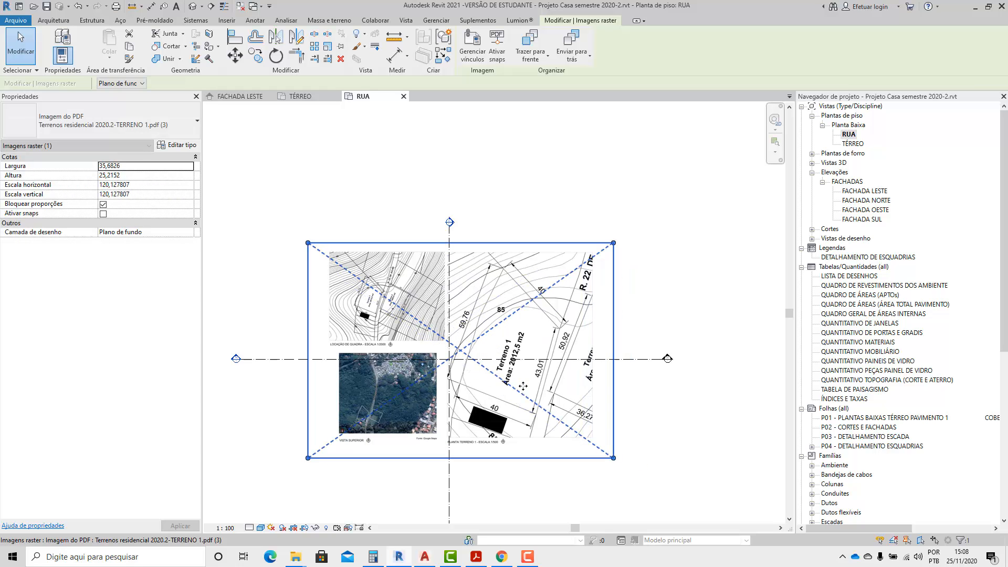
scroll(575, 299, down, 1)
click(688, 307)
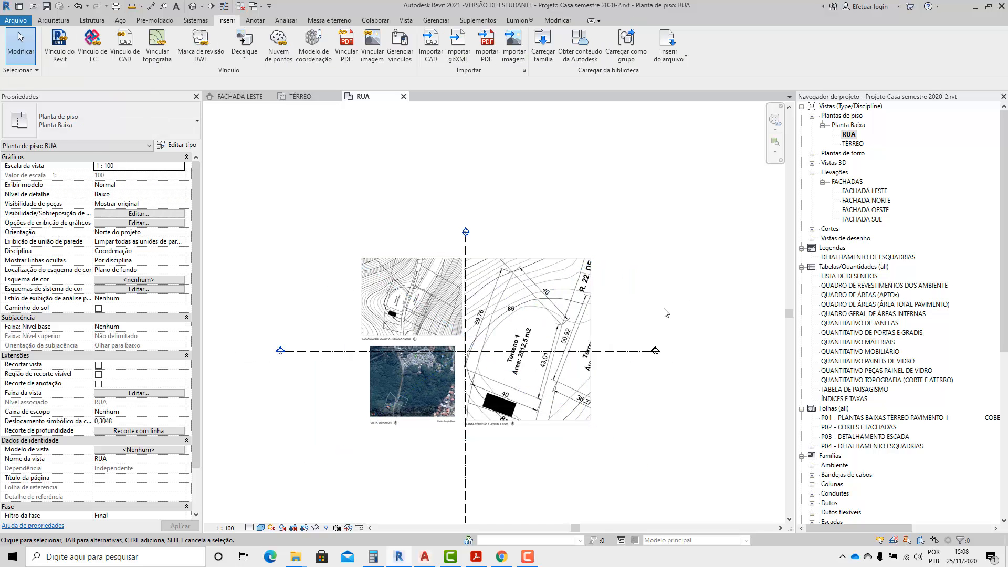
Examine the enlarged site plan image in the RUA plan, checking its size properties and the dimensioned edges of the Terreno 1 lot.
click(551, 363)
scroll(554, 365, up, 4)
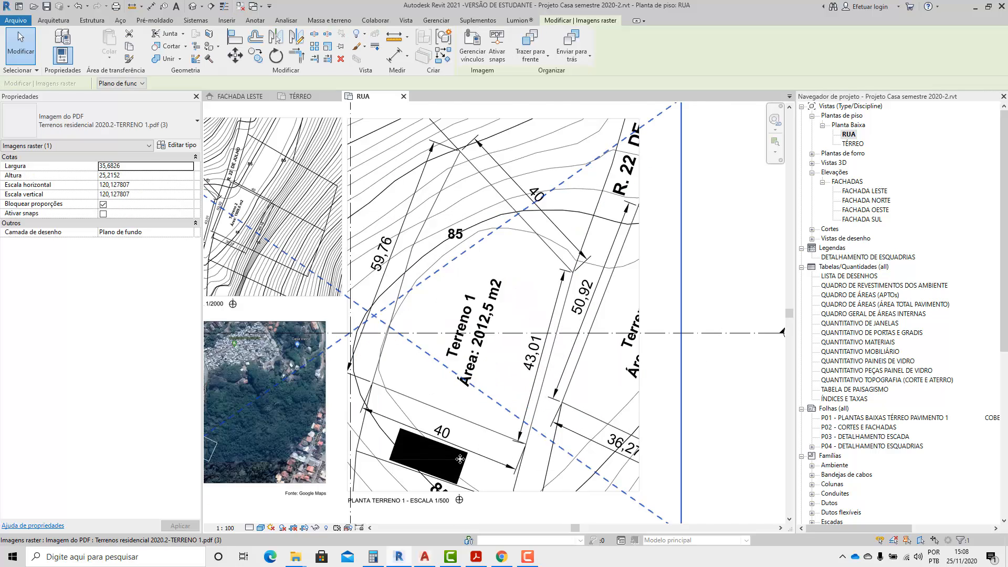
scroll(460, 459, up, 1)
scroll(462, 309, down, 2)
scroll(710, 438, up, 1)
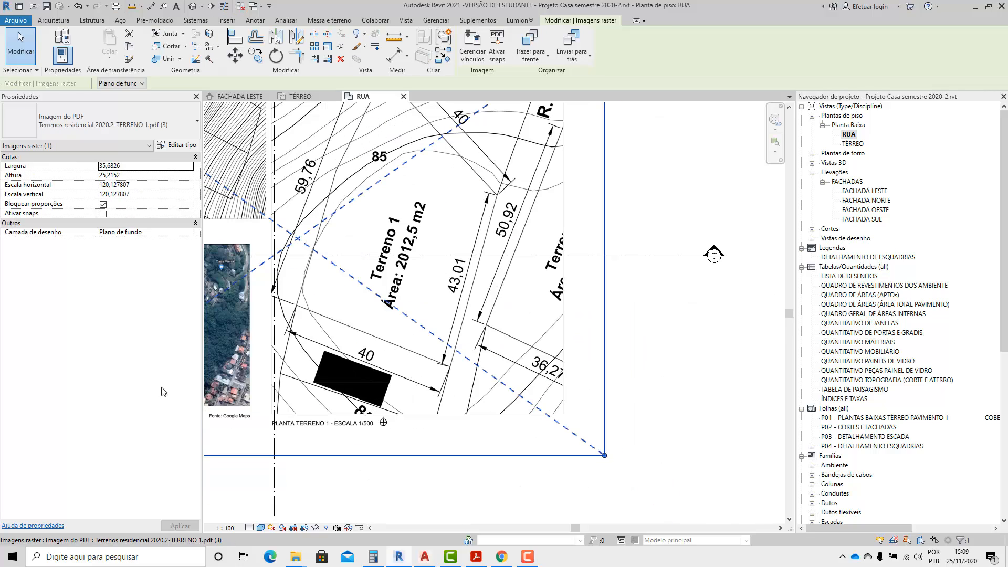
scroll(350, 377, down, 1)
scroll(369, 430, down, 1)
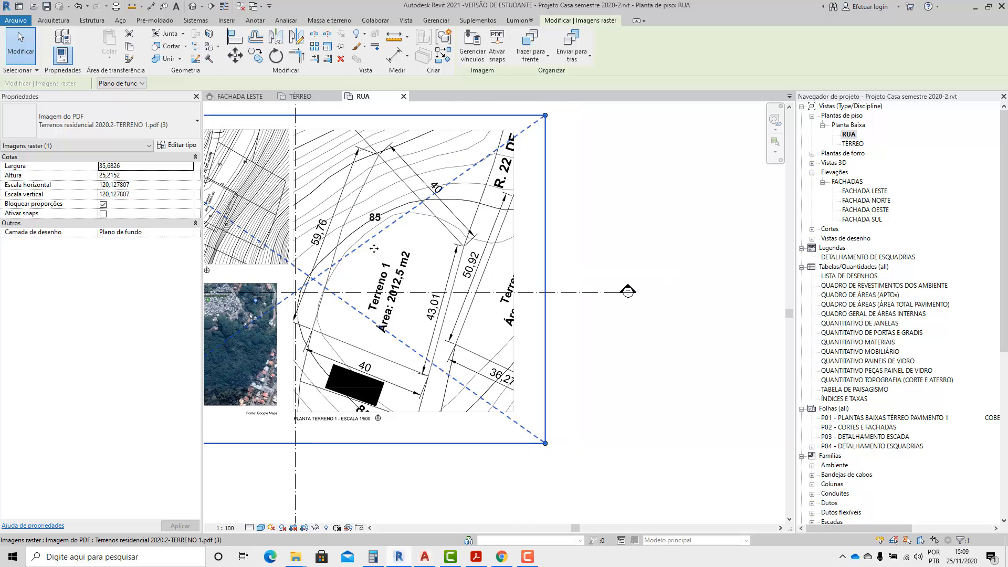
scroll(430, 159, up, 1)
scroll(397, 308, down, 1)
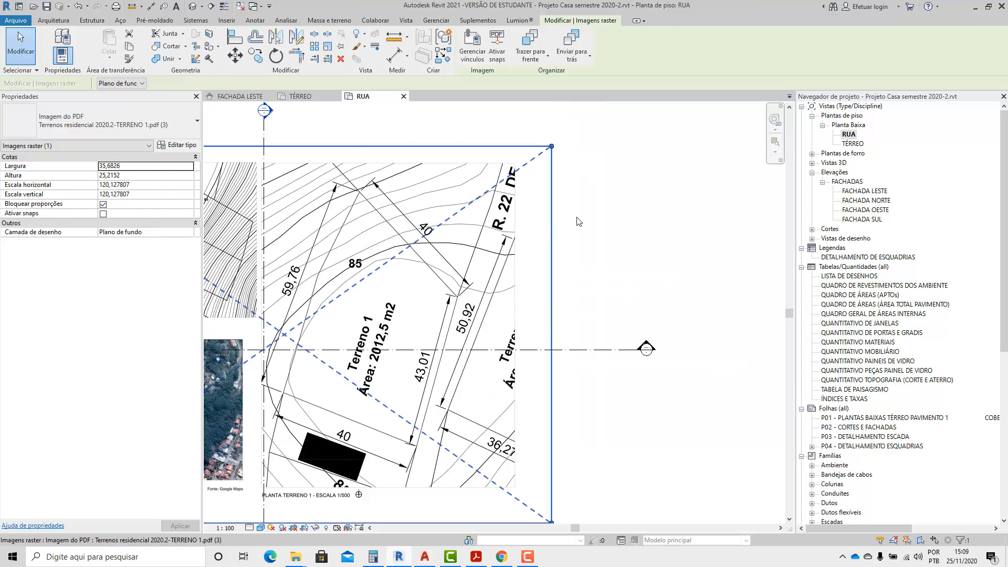
click(578, 220)
scroll(375, 178, up, 1)
scroll(208, 32, down, 1)
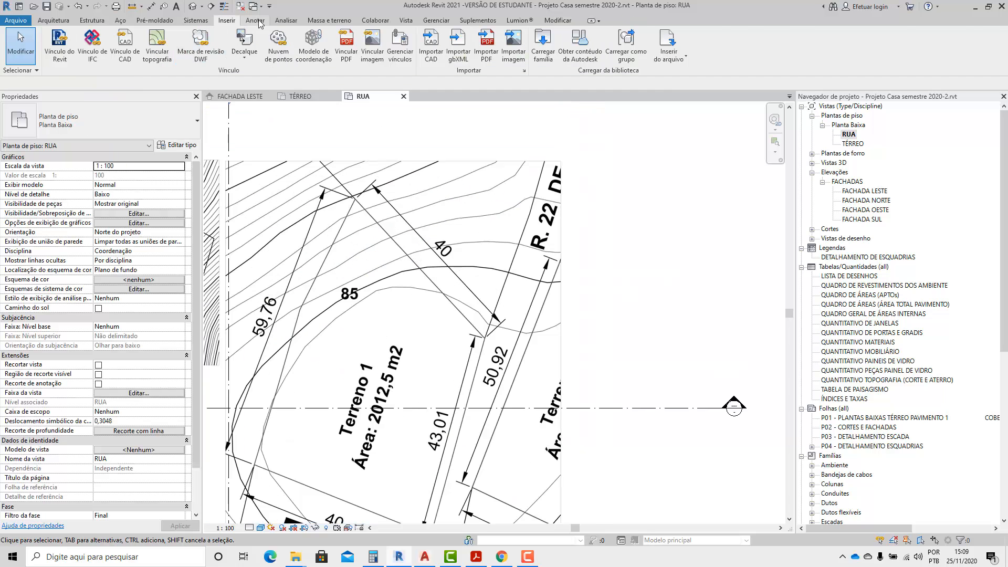
Draw a 40 m detail line as a scale reference from the lot's upper corner along the Terreno 1 edge dimensioned 40.
click(309, 33)
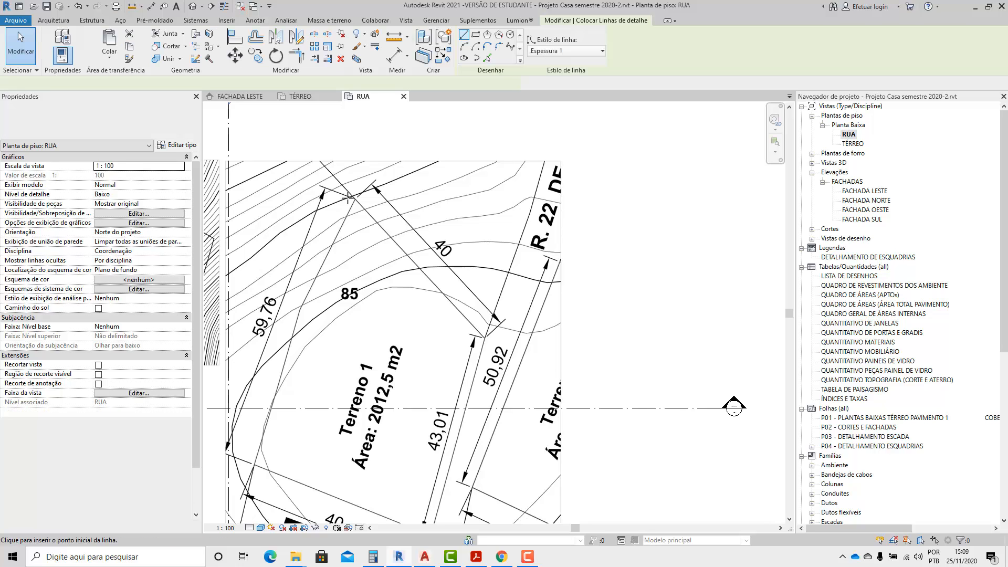
click(355, 198)
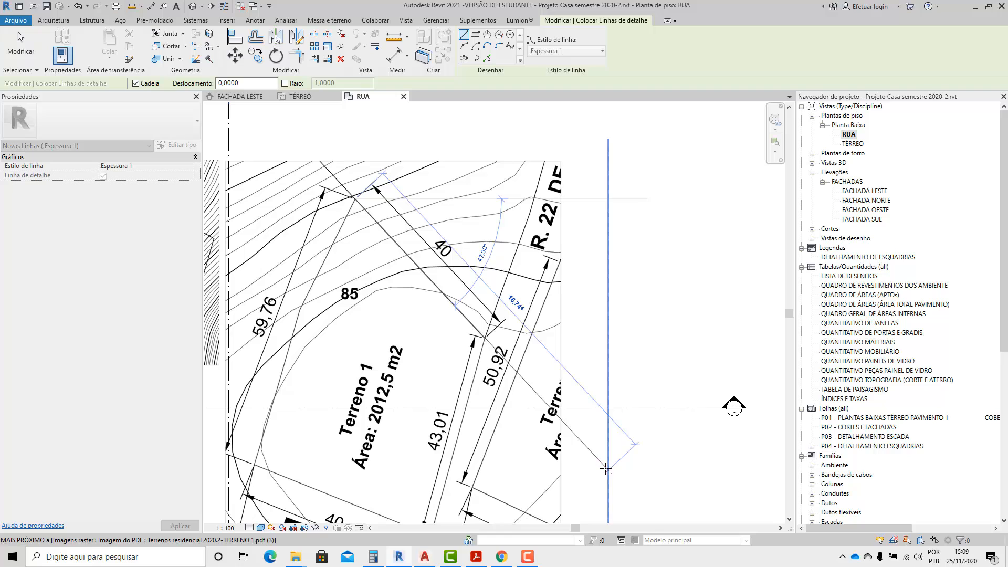
scroll(468, 322, up, 4)
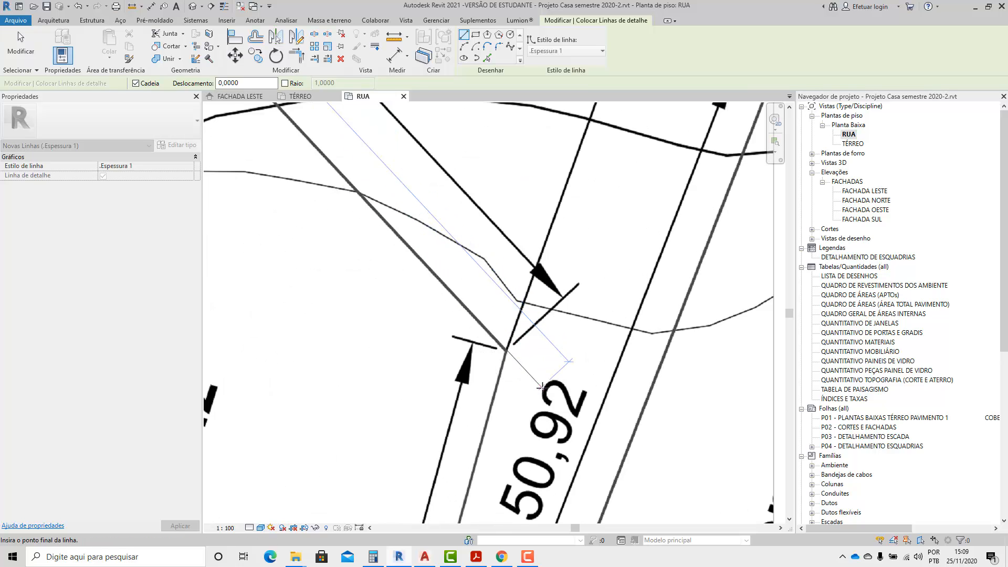
key(Return)
scroll(536, 288, down, 9)
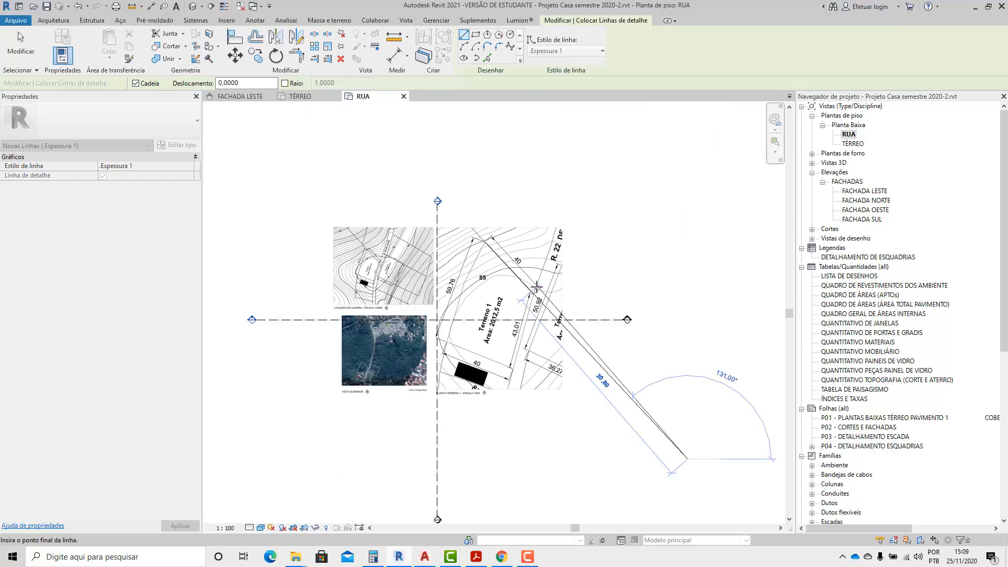
key(Escape)
key(Escape)
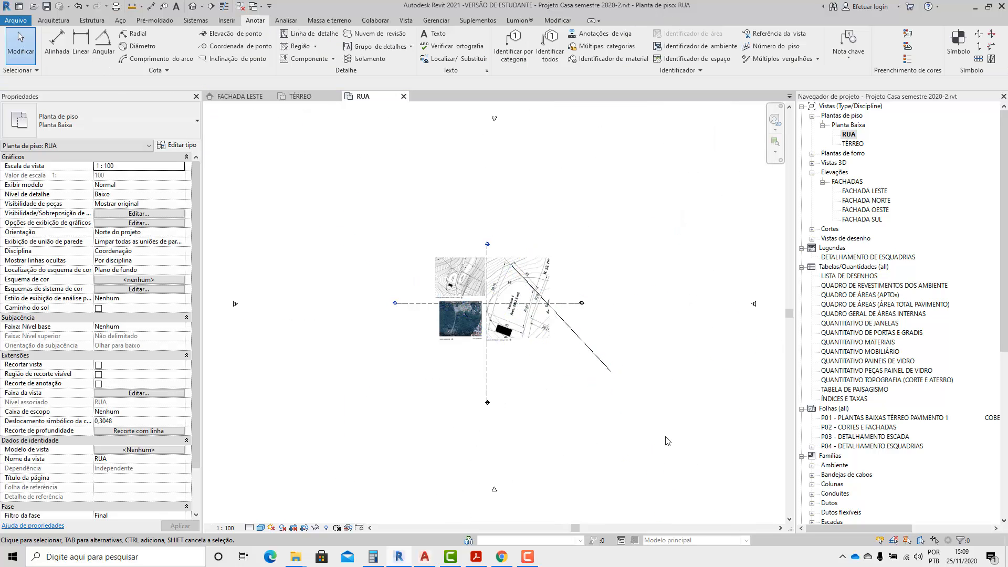
Enlarge the site plan image proportionally to about 57.84 wide by 40.87 high, using the drawn detail line as the scale reference.
scroll(667, 440, up, 2)
scroll(443, 173, up, 7)
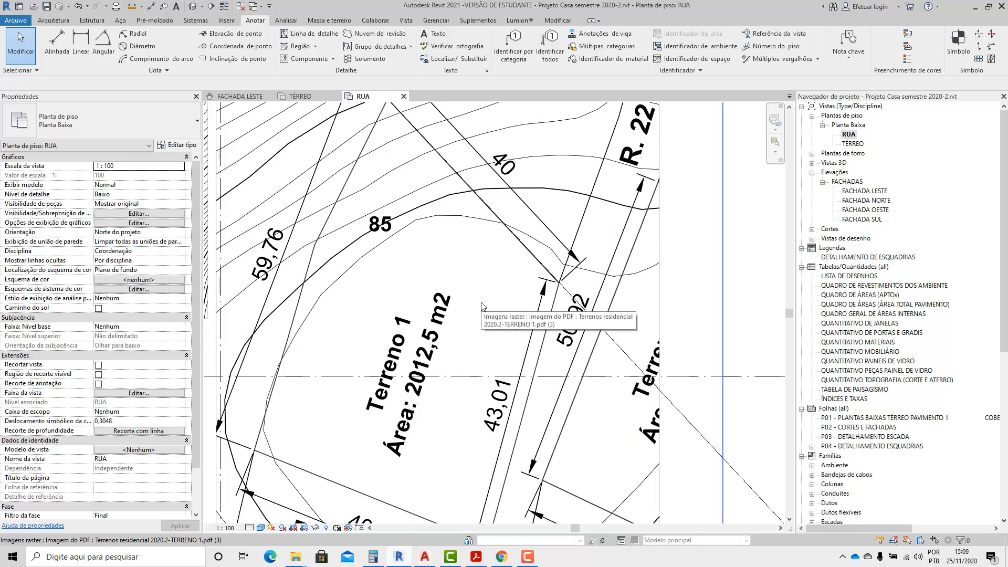
scroll(483, 304, down, 6)
click(505, 362)
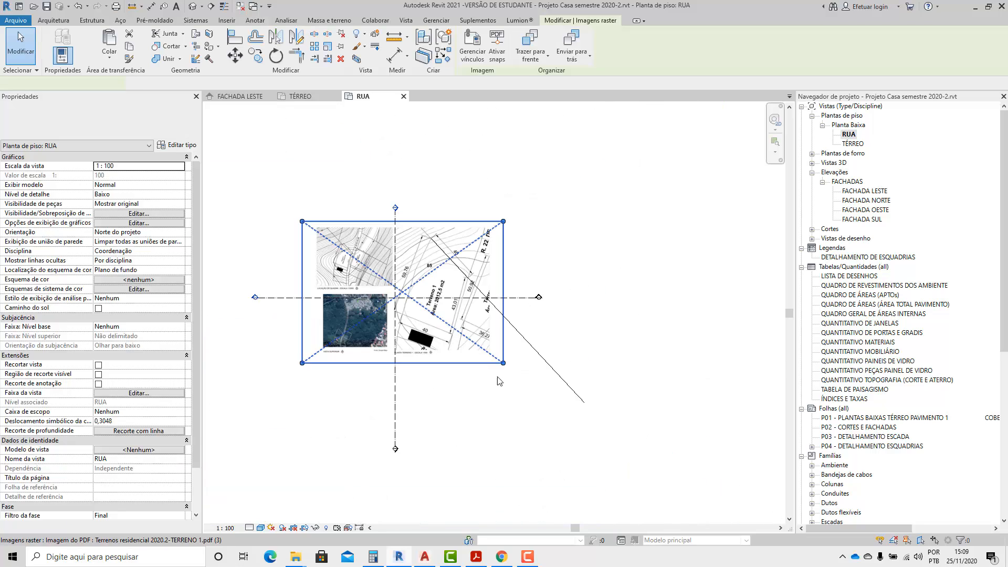
drag(504, 363, 607, 477)
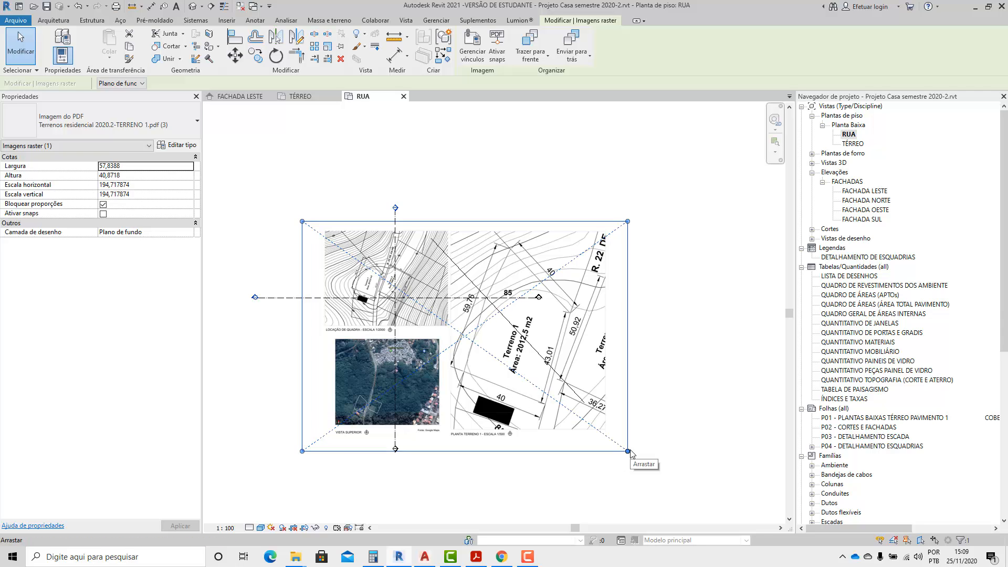
Enlarge the site plan image proportionally to about 141.81 wide by 100.21 high.
drag(630, 452, 708, 507)
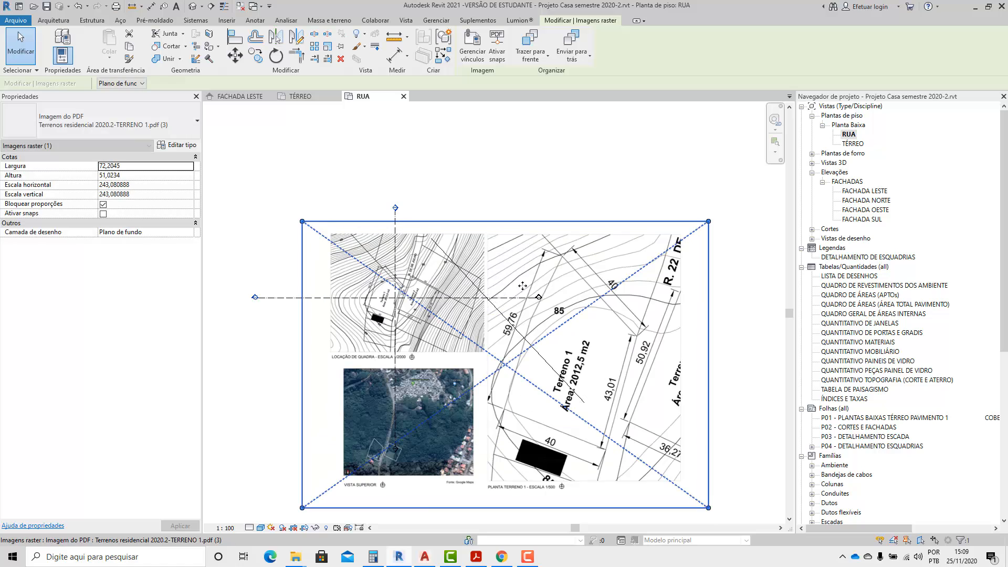
scroll(497, 265, down, 1)
drag(351, 231, 209, 133)
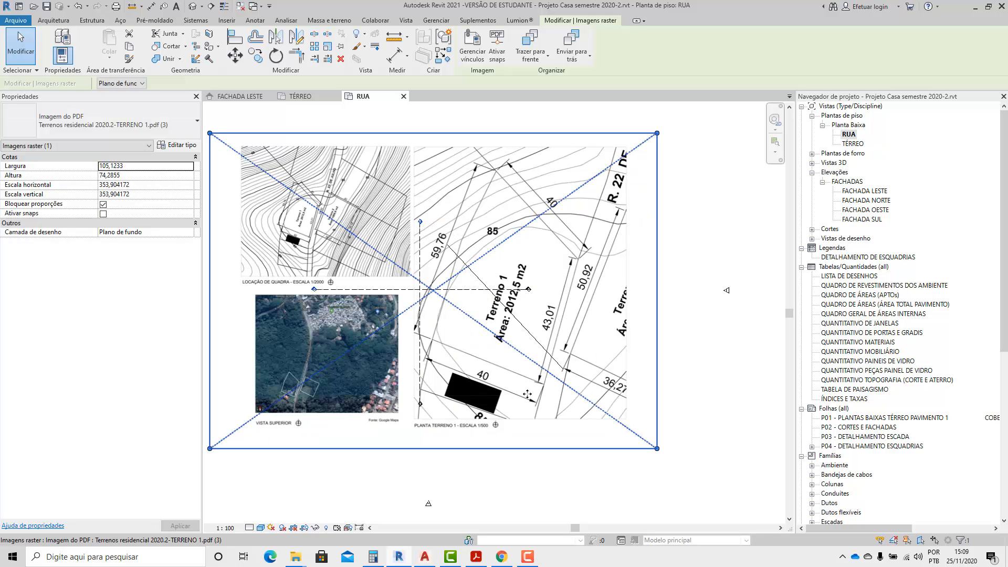
drag(658, 449, 725, 496)
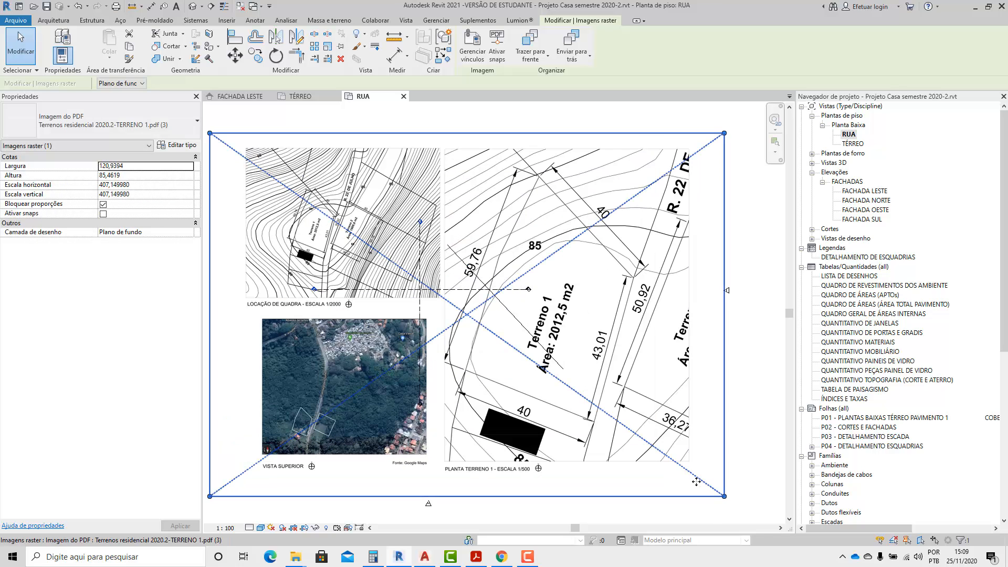
scroll(357, 247, down, 1)
scroll(357, 247, down, 1)
drag(260, 173, 204, 132)
Move the site plan image so the upper corner of the Terreno 1 lot meets the start of the 40 m reference line.
drag(418, 313, 379, 358)
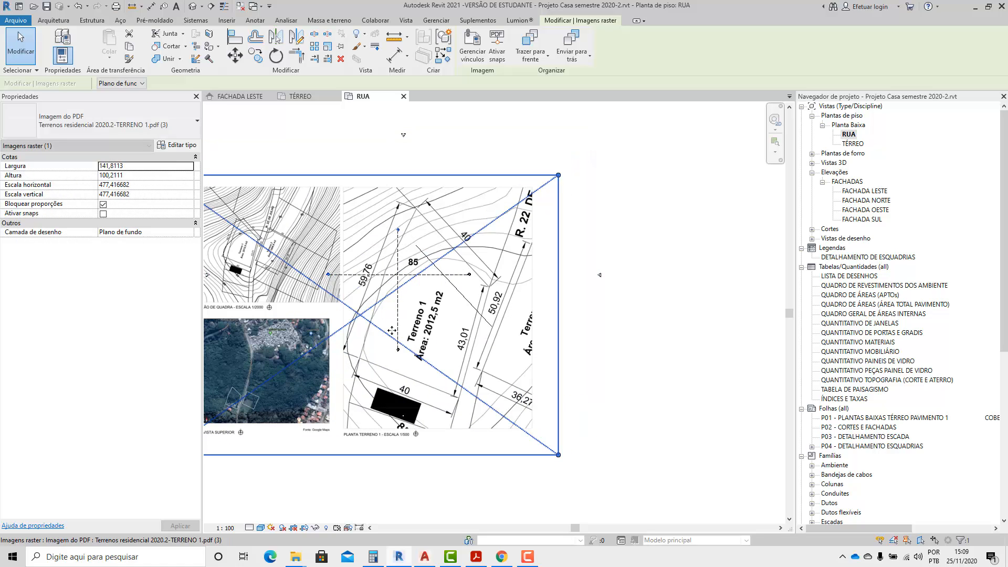
click(589, 275)
scroll(445, 259, up, 2)
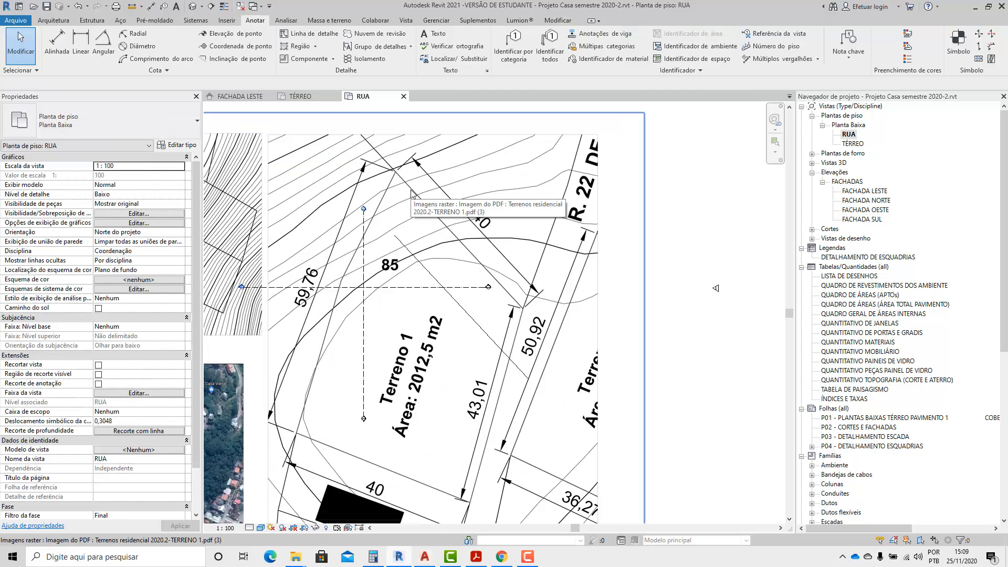
scroll(413, 194, up, 1)
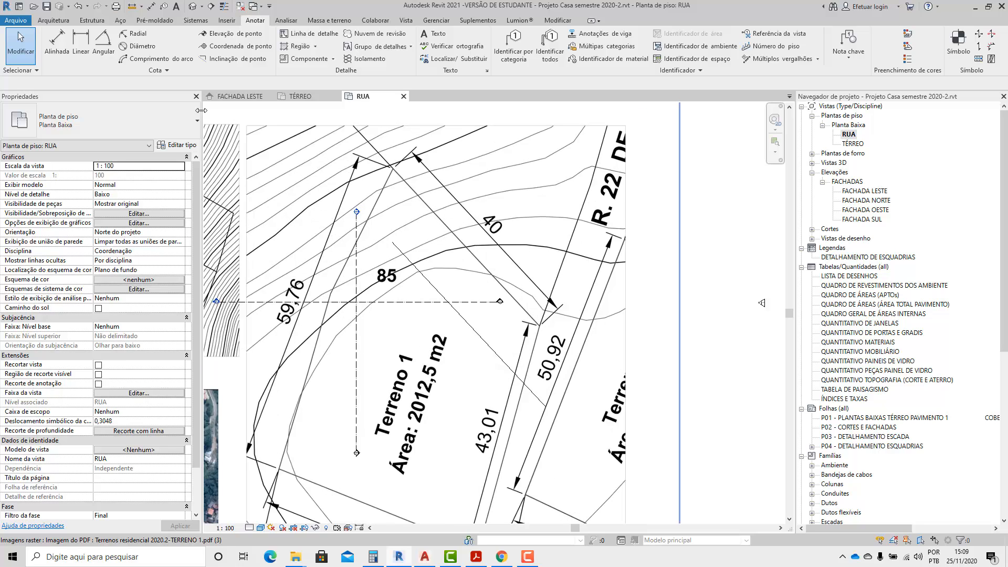
click(87, 45)
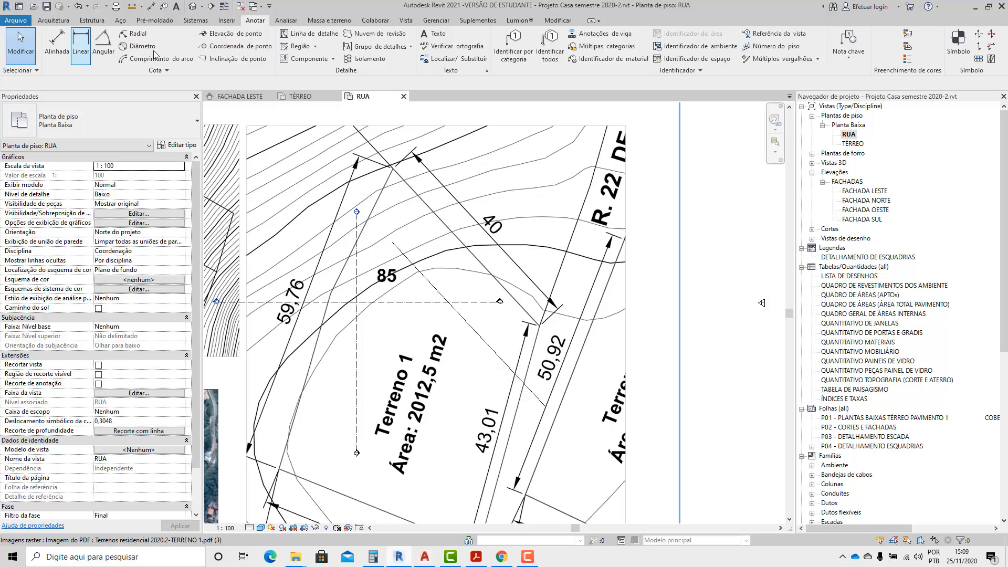
click(53, 20)
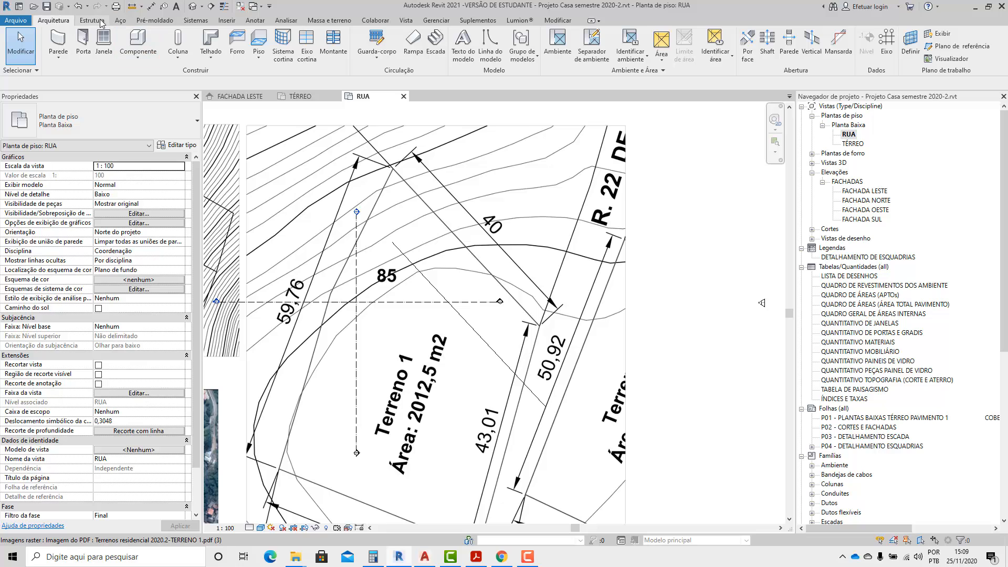
click(558, 20)
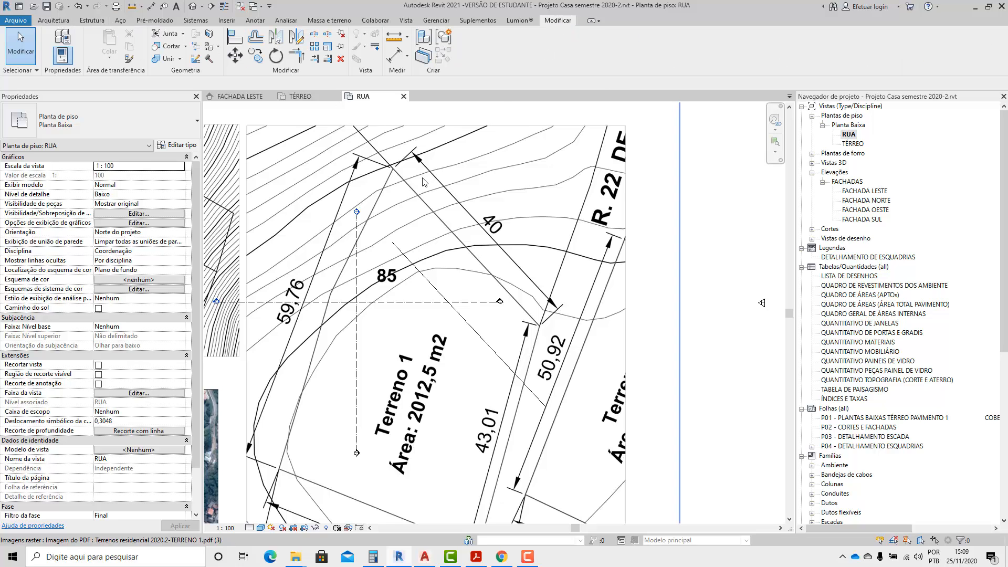
drag(411, 185, 424, 247)
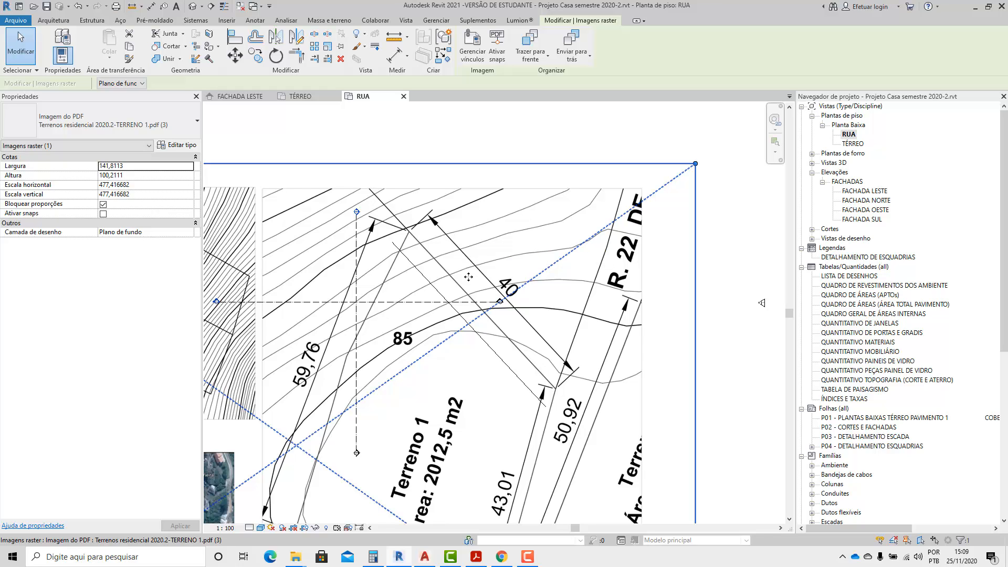
scroll(441, 275, up, 5)
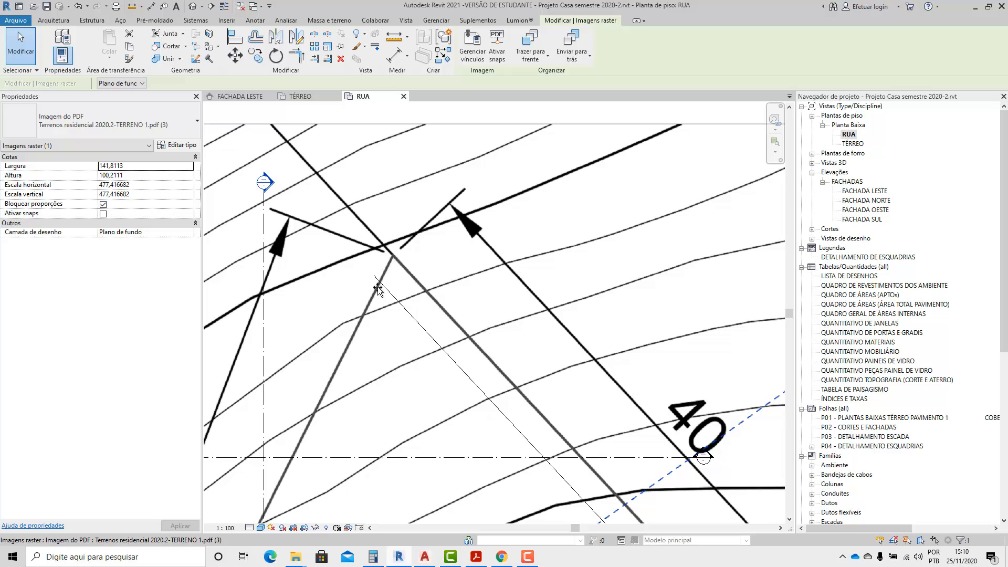
scroll(374, 281, up, 4)
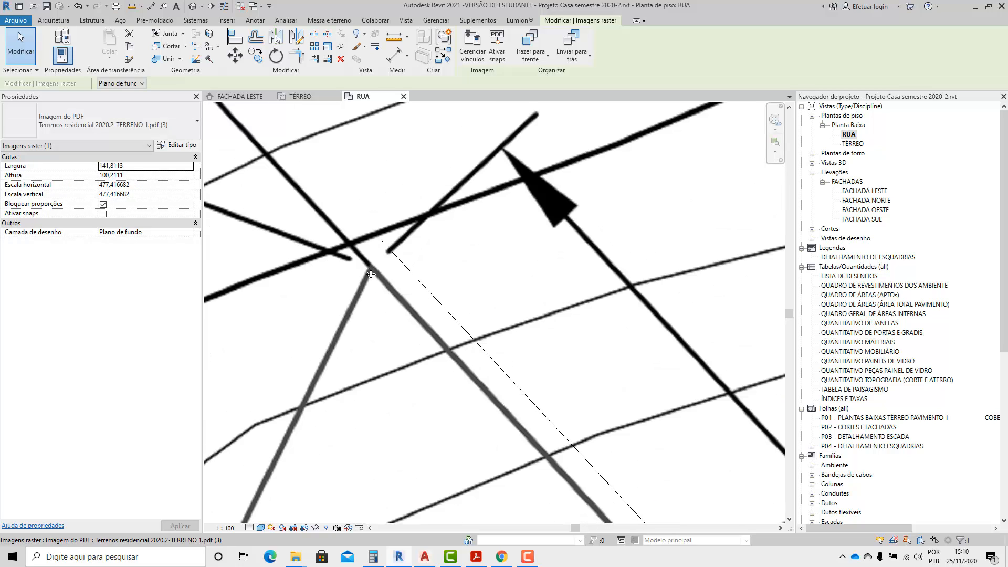
mouse_move(371, 273)
mouse_down()
mouse_move(372, 251)
mouse_move(394, 253)
mouse_move(367, 263)
mouse_up()
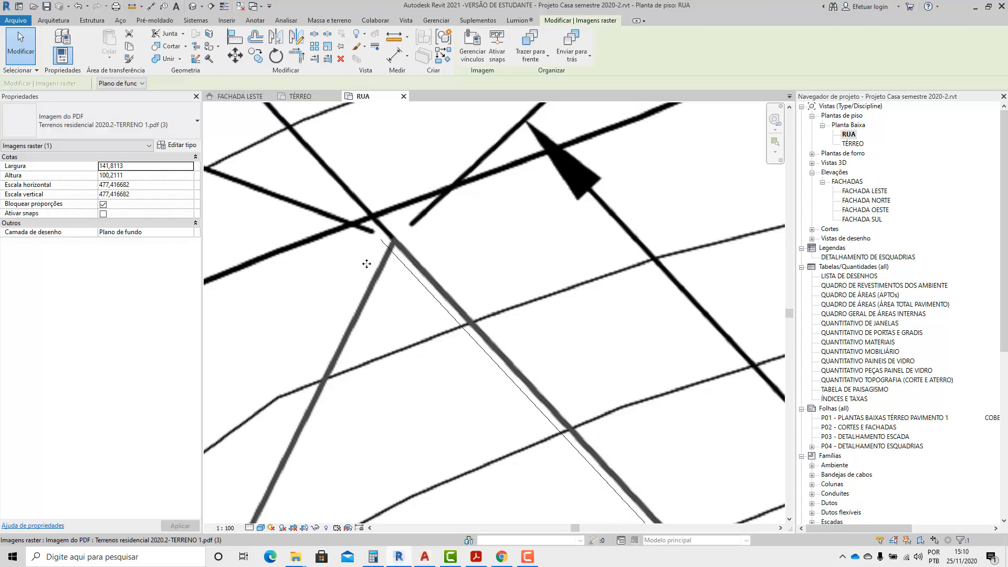
scroll(383, 153, down, 5)
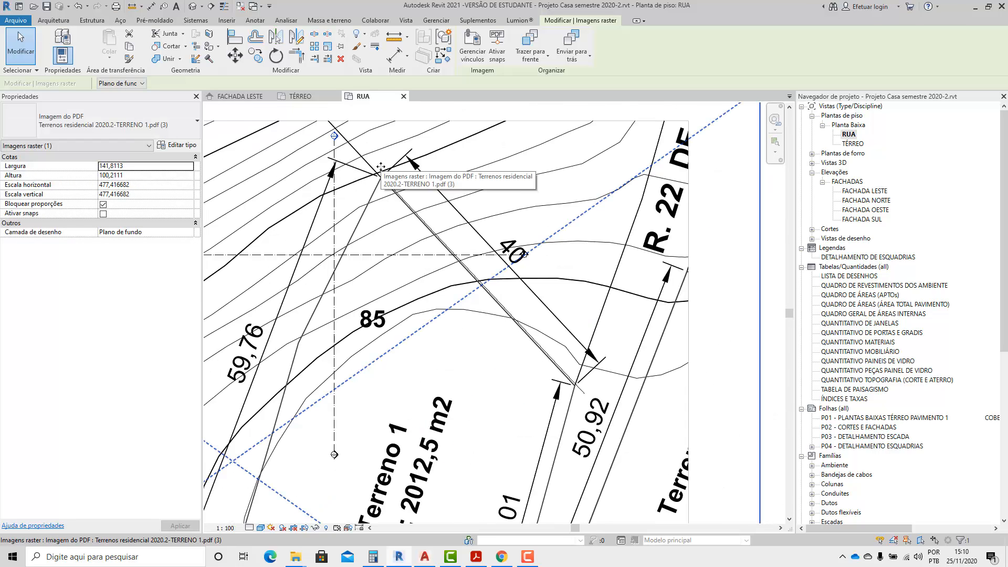
Enlarge the site plan image proportionally to about 144.64 by 102.21 and compare the lot's 40 m edge with the reference line.
scroll(562, 336, down, 5)
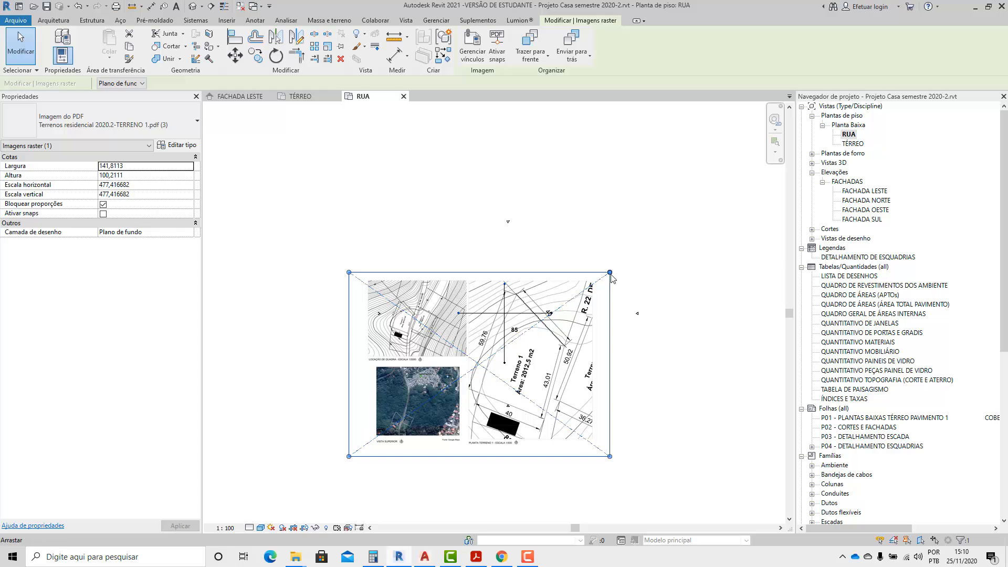
drag(612, 273, 615, 268)
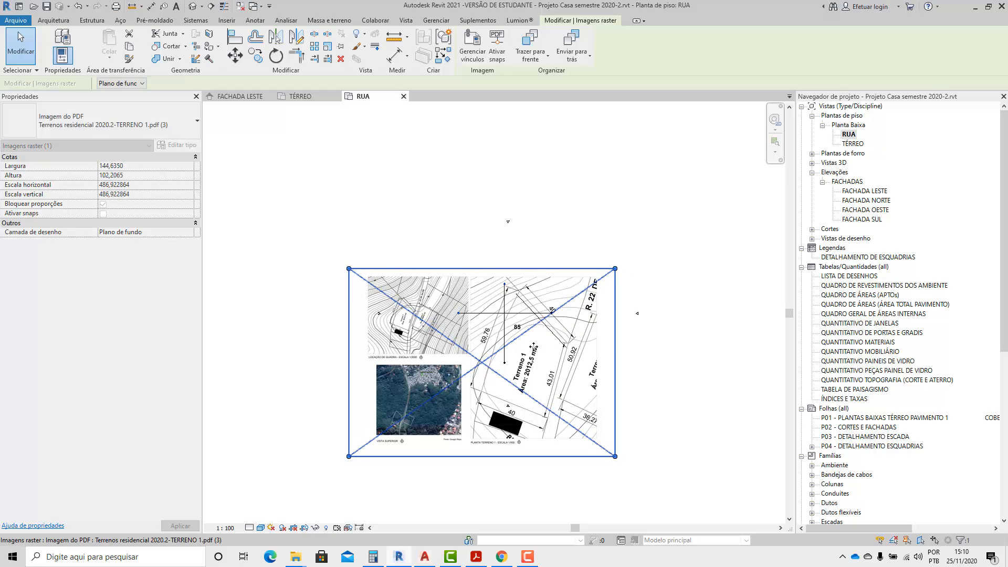
scroll(518, 347, up, 3)
scroll(602, 324, up, 5)
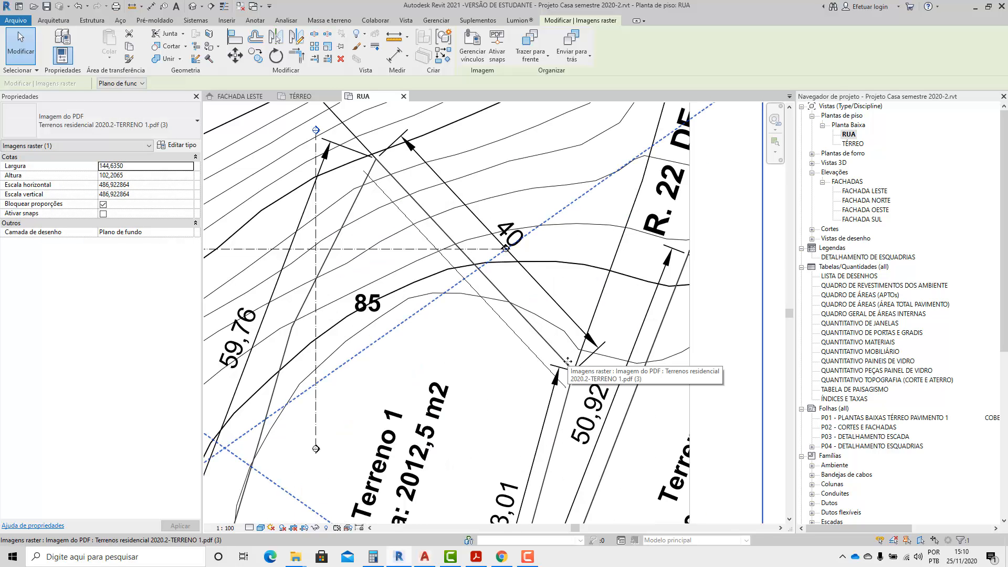
scroll(568, 362, up, 5)
scroll(579, 366, down, 5)
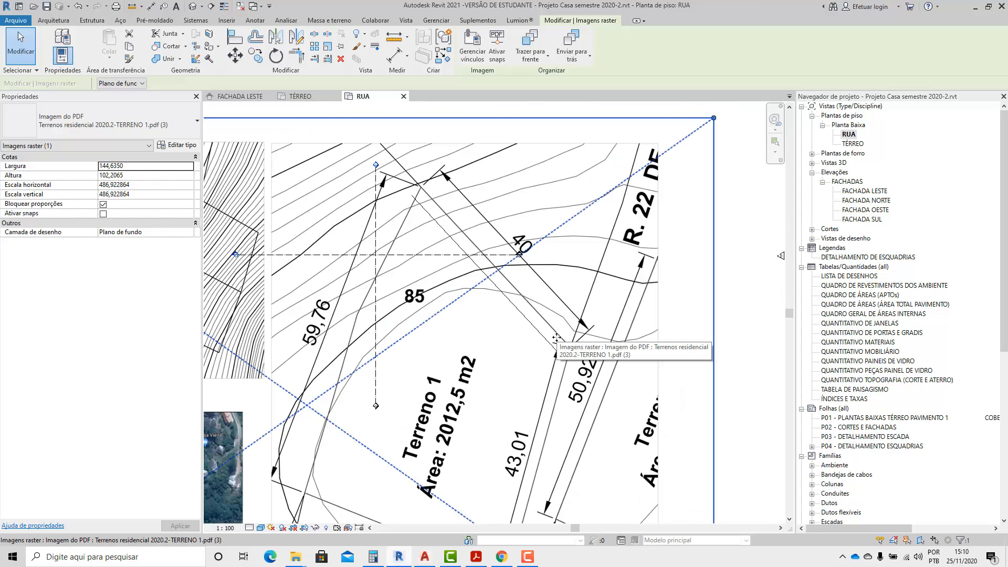
Enlarge the site plan image to about 147.47 by 104.21 and move it so the lot's 40 m edge lies on the reference line.
scroll(617, 342, down, 2)
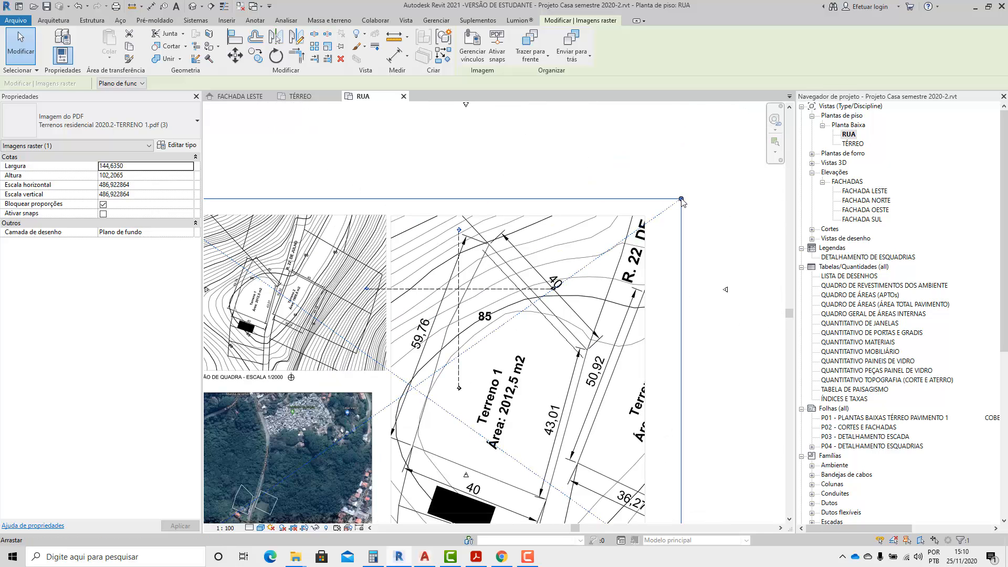
drag(686, 198, 694, 196)
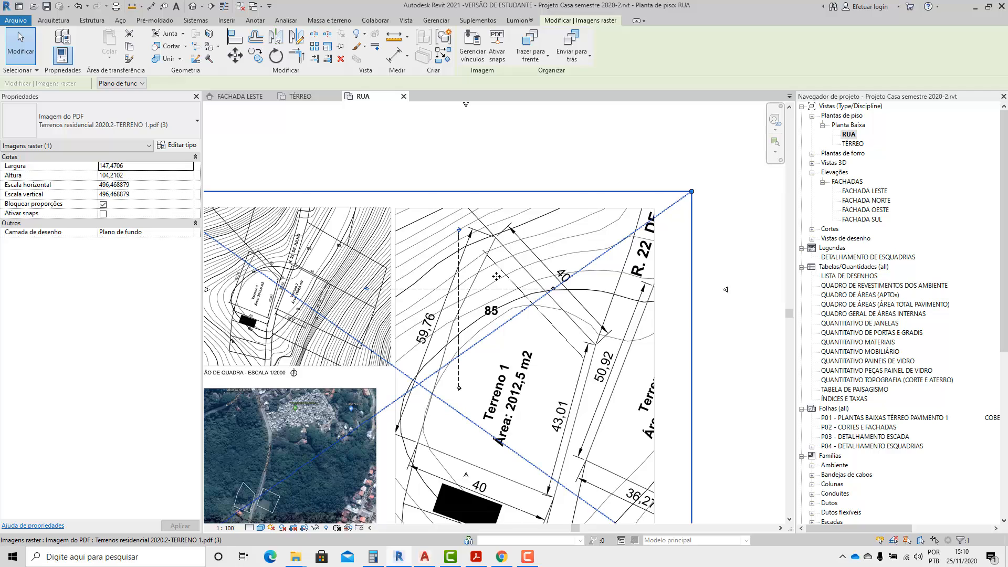
scroll(523, 237, up, 4)
drag(535, 232, 496, 269)
scroll(474, 306, down, 2)
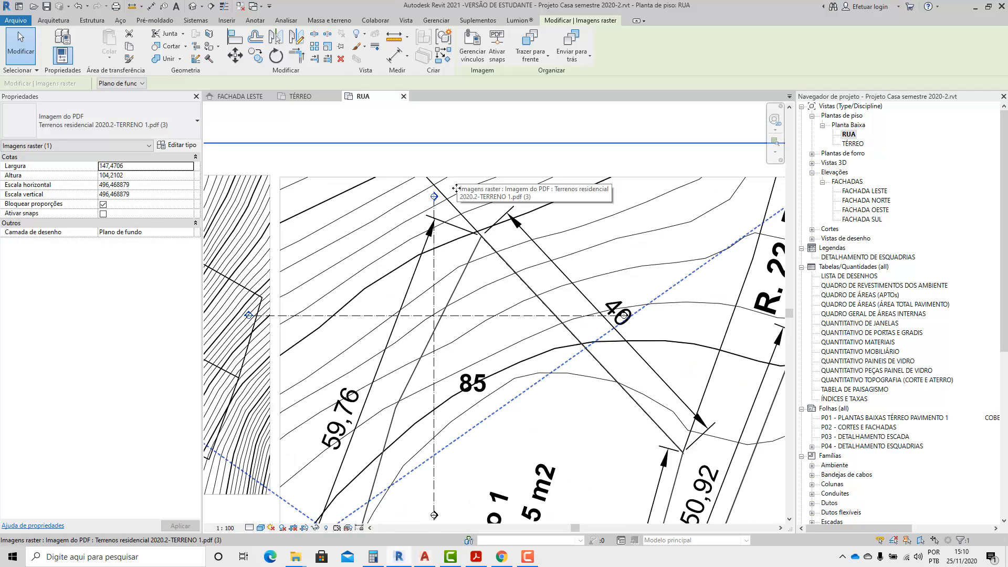
scroll(641, 420, up, 5)
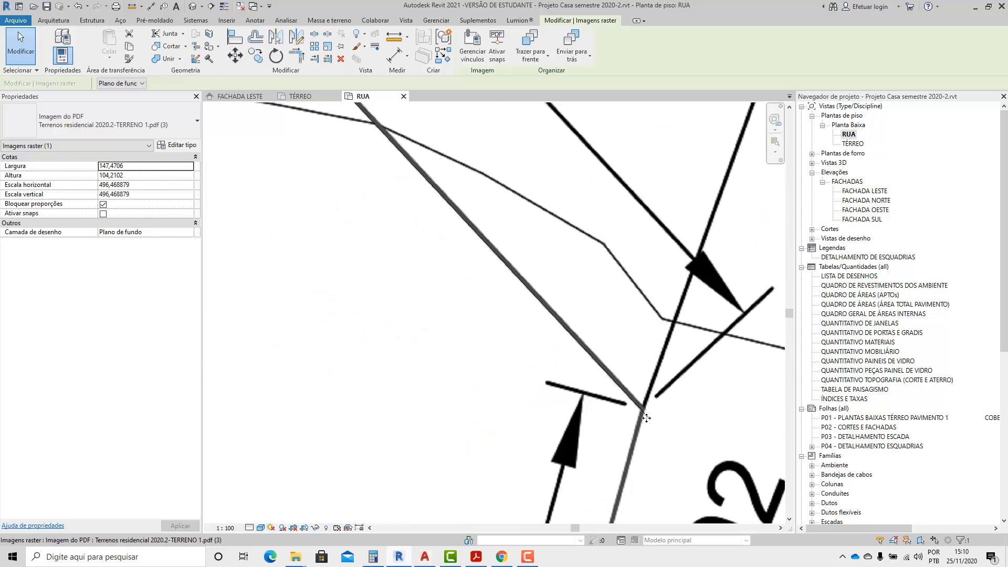
scroll(647, 418, down, 5)
click(714, 197)
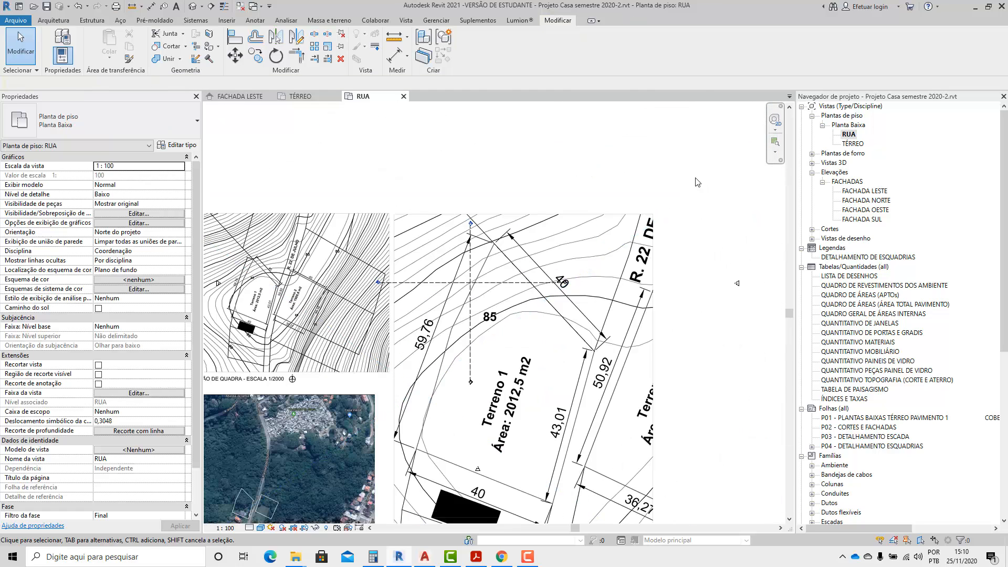
Fine-tune the site plan image to about 148.02 by 104.60 and realign the lot's 40 m edge with the reference line.
scroll(637, 236, up, 2)
click(637, 237)
drag(686, 208, 689, 207)
scroll(682, 226, down, 1)
scroll(610, 323, up, 6)
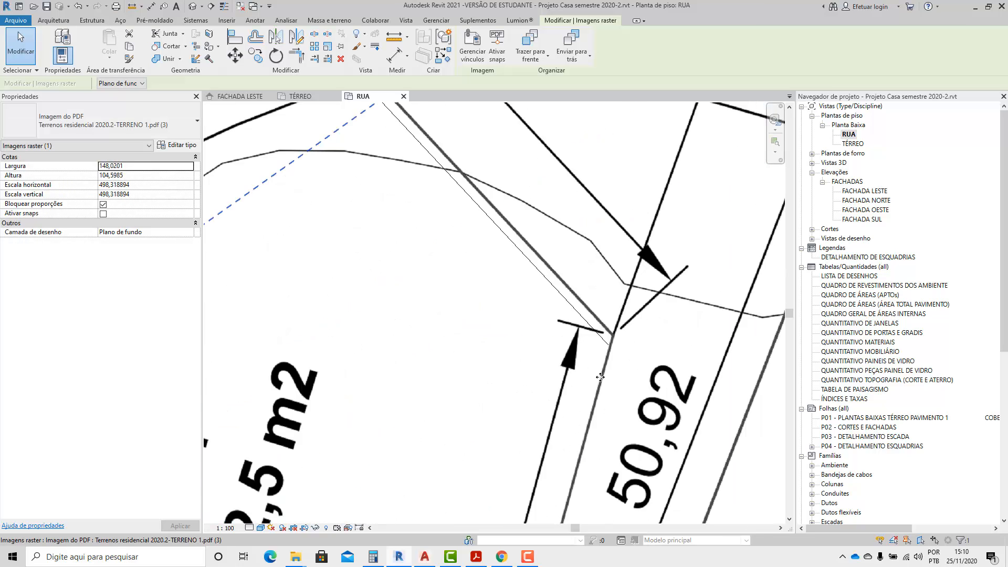
scroll(614, 329, down, 5)
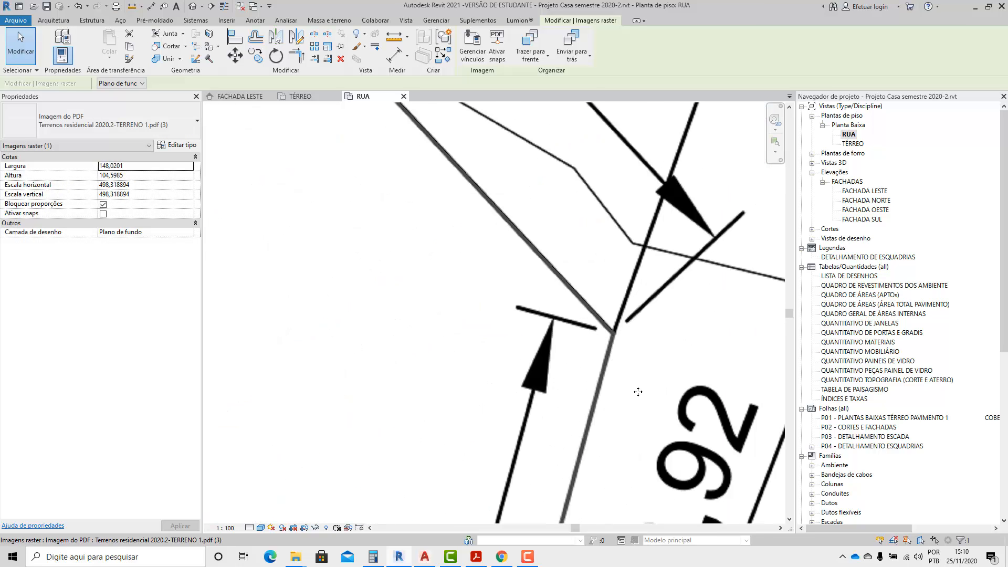
scroll(640, 394, down, 1)
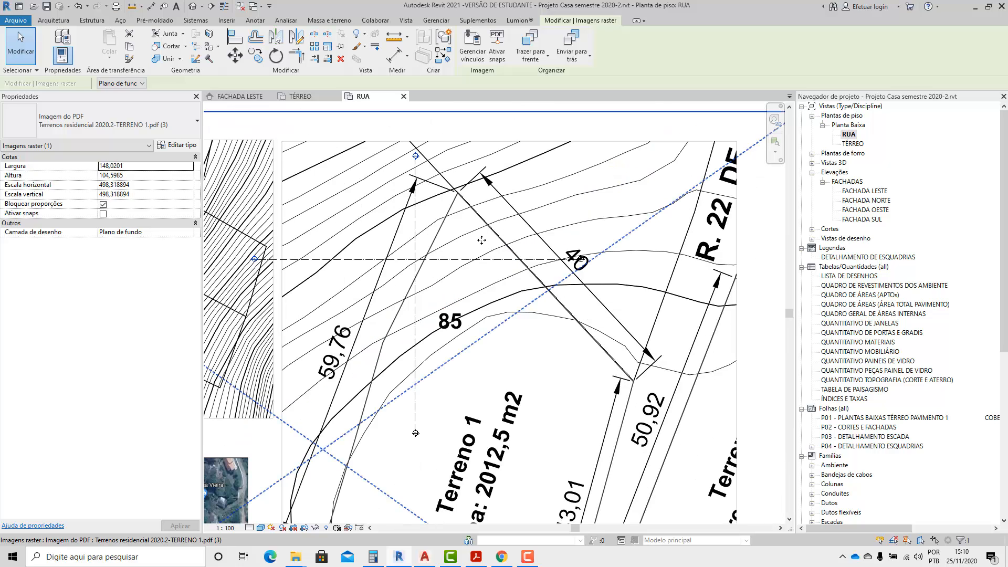
scroll(530, 287, down, 3)
click(670, 332)
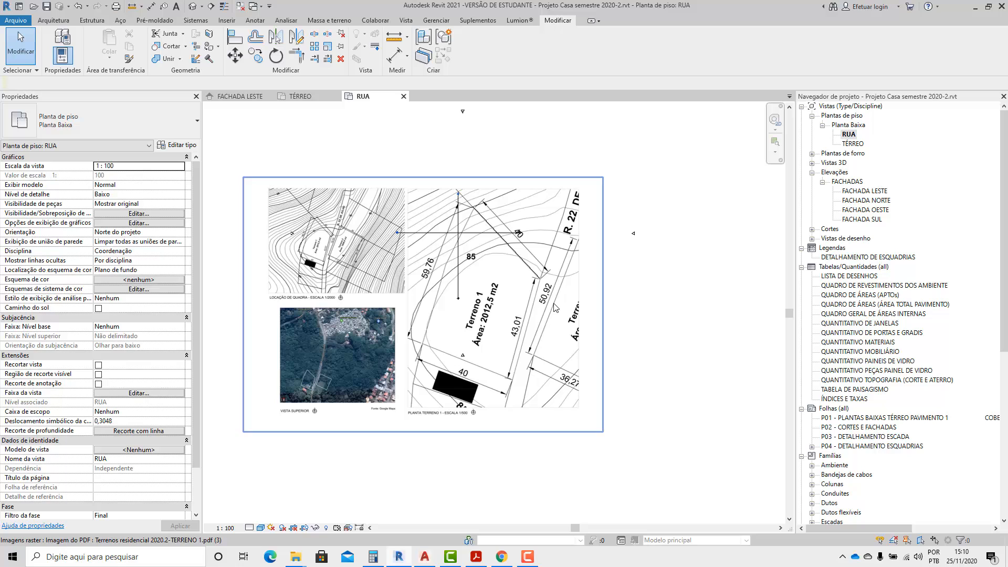
drag(547, 306, 502, 350)
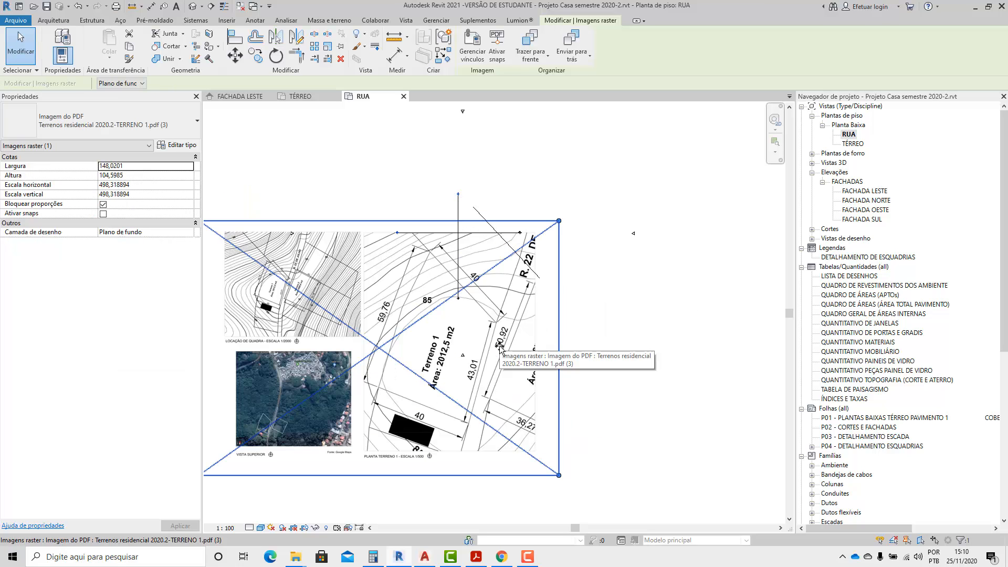
scroll(496, 247, up, 3)
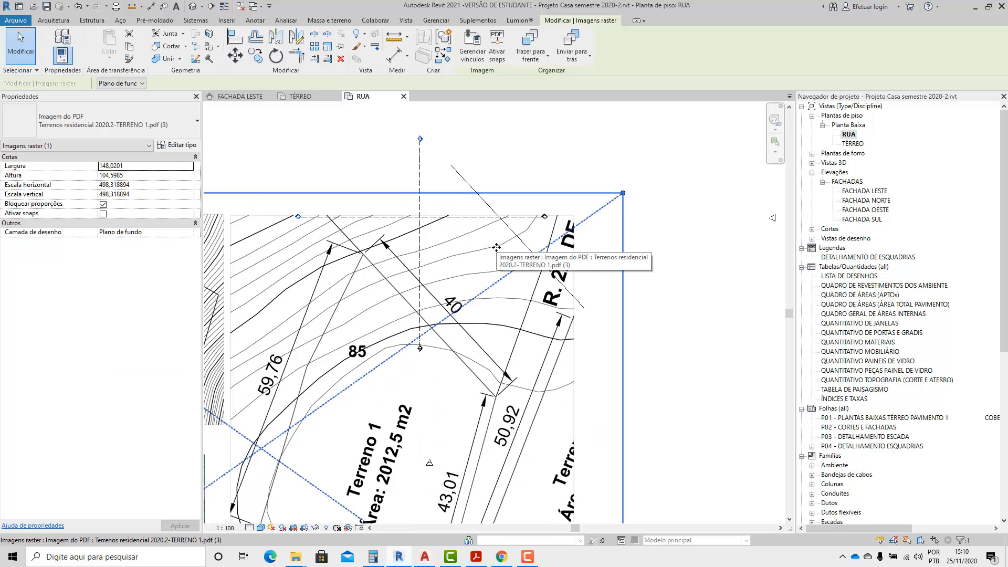
scroll(496, 247, down, 3)
key(Escape)
scroll(496, 248, up, 8)
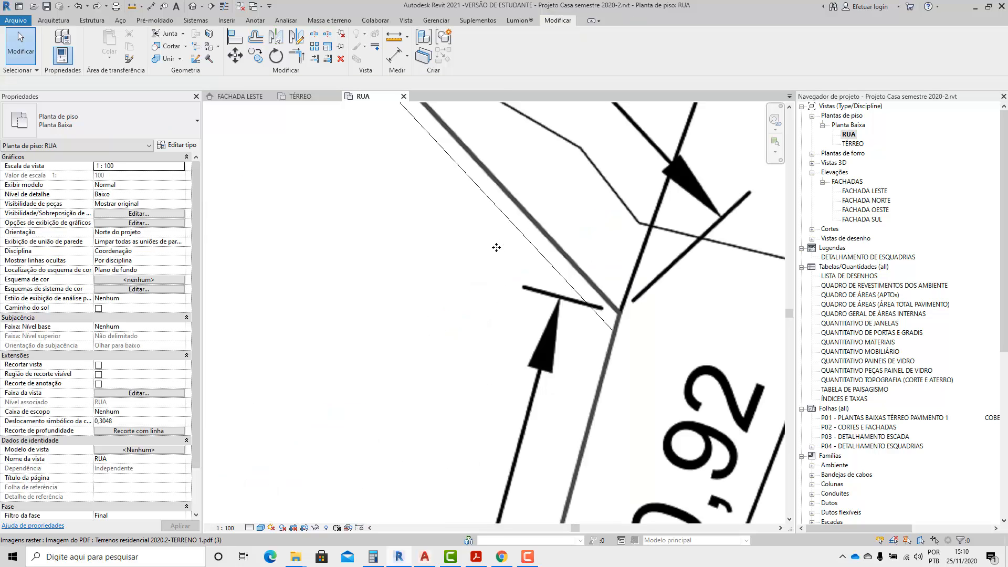
scroll(496, 247, down, 5)
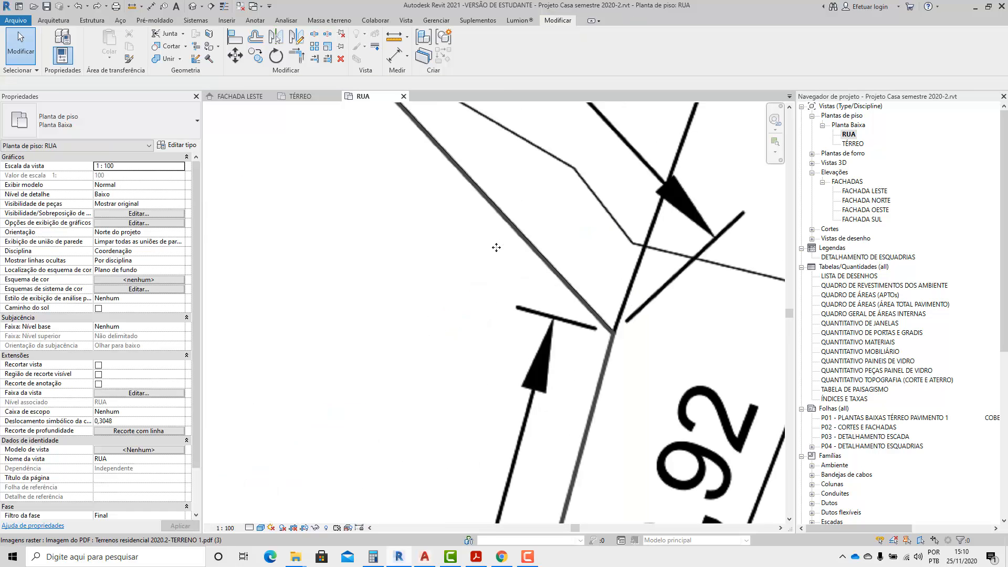
scroll(469, 278, down, 2)
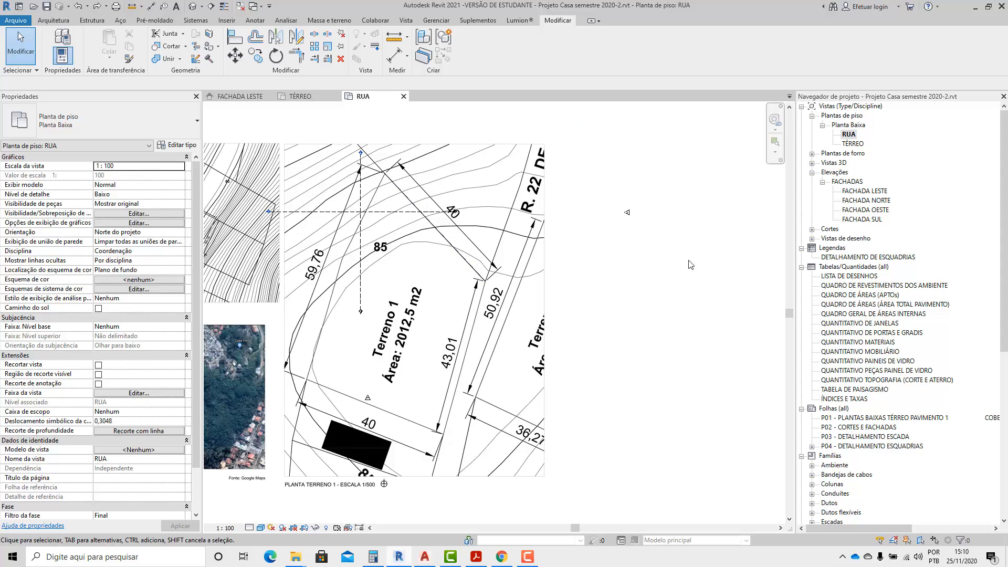
scroll(666, 263, down, 1)
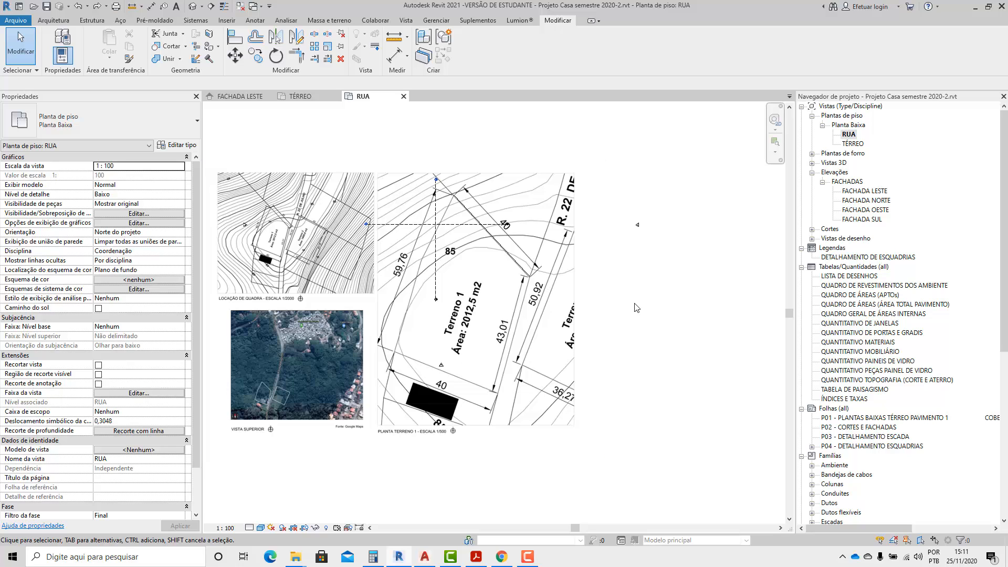
scroll(701, 296, down, 1)
scroll(509, 293, up, 5)
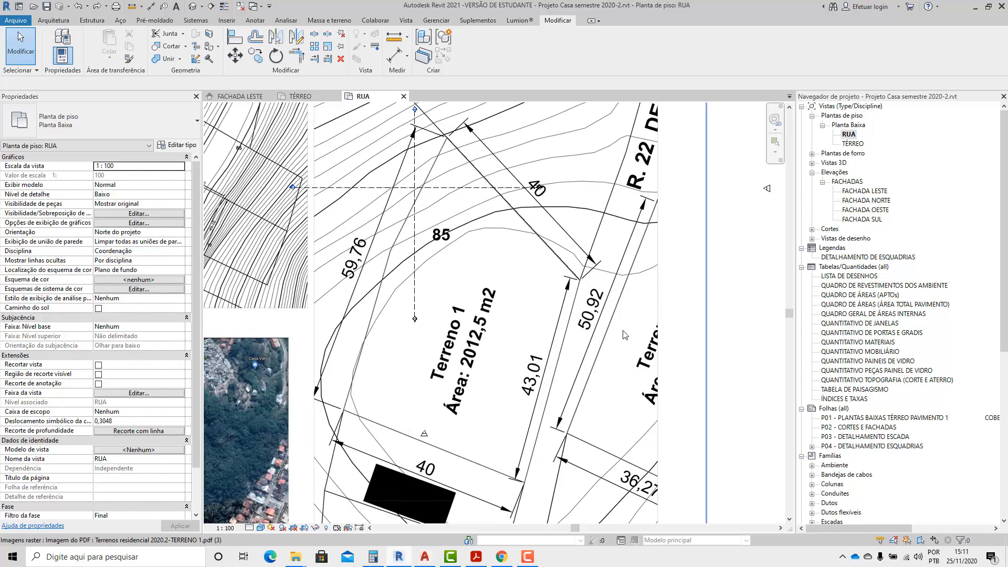
scroll(527, 294, down, 4)
scroll(519, 305, down, 2)
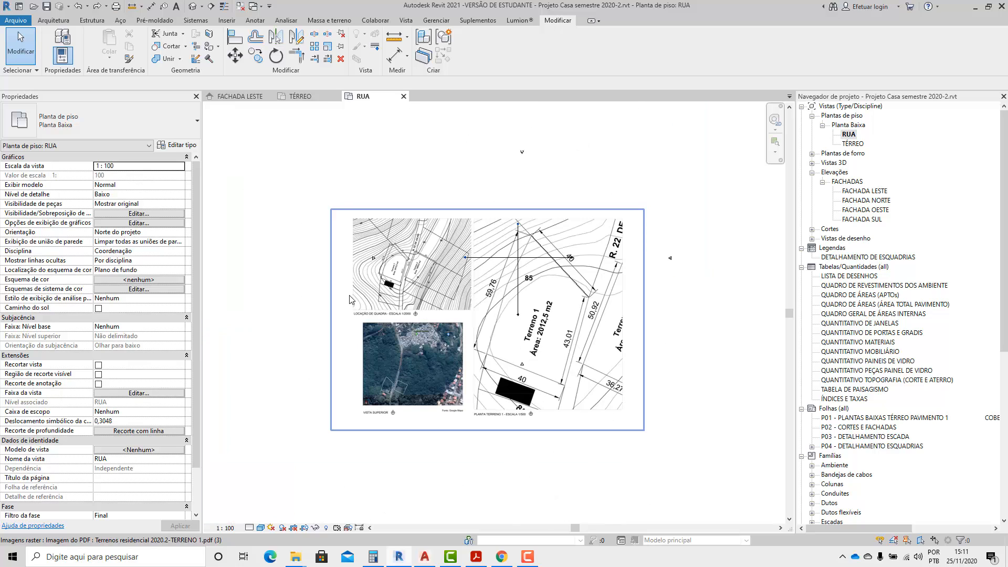
scroll(502, 217, down, 1)
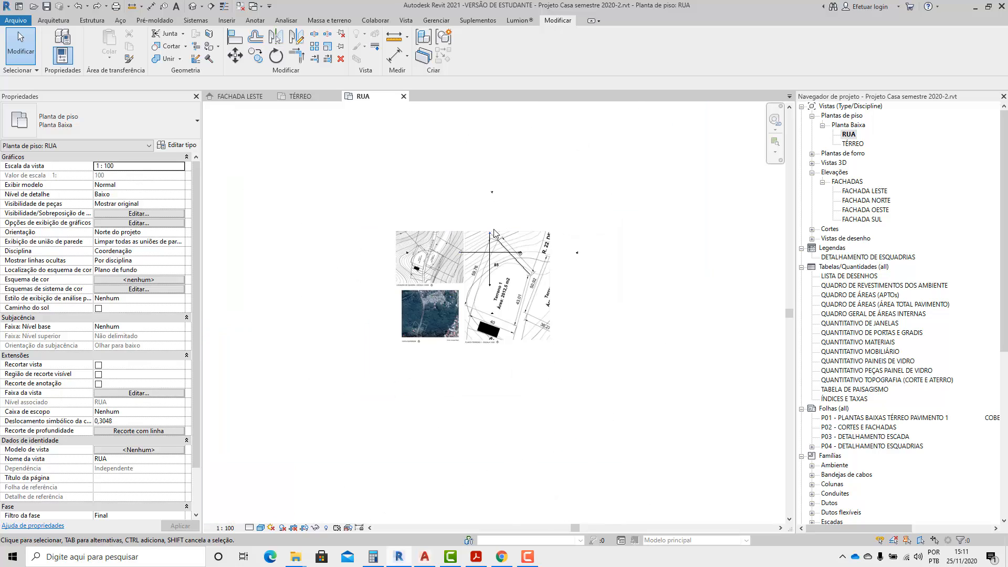
Start a new topographic surface in the RUA plan and examine the Terreno 1 contours and the point elevation setting.
scroll(368, 253, down, 2)
scroll(370, 253, up, 3)
scroll(600, 332, up, 2)
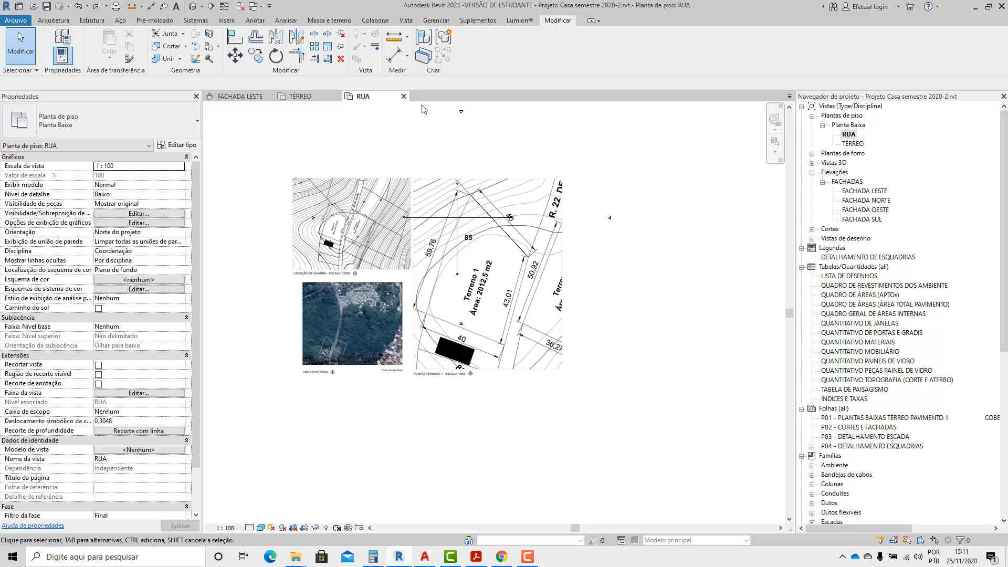
click(318, 23)
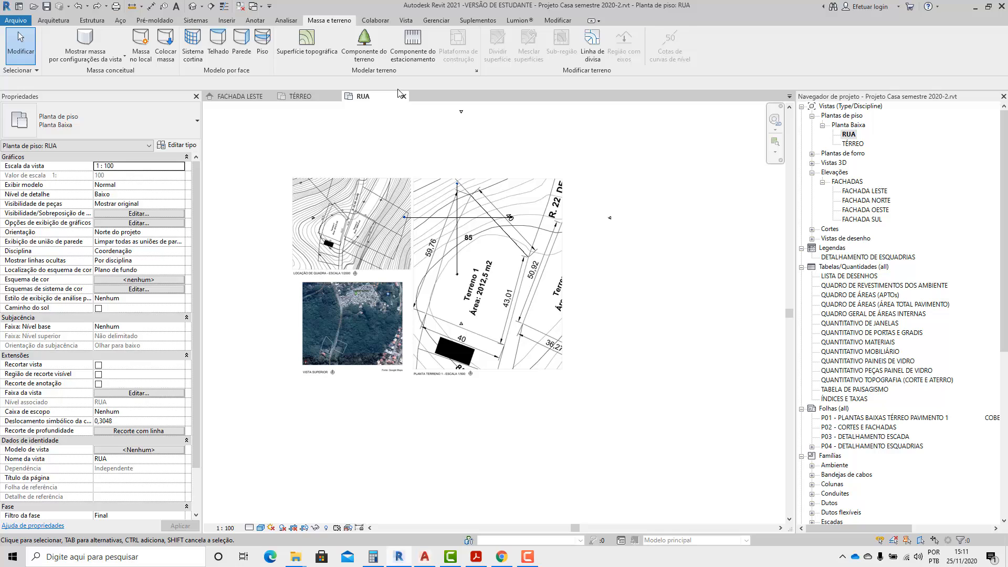
click(309, 45)
scroll(526, 334, down, 3)
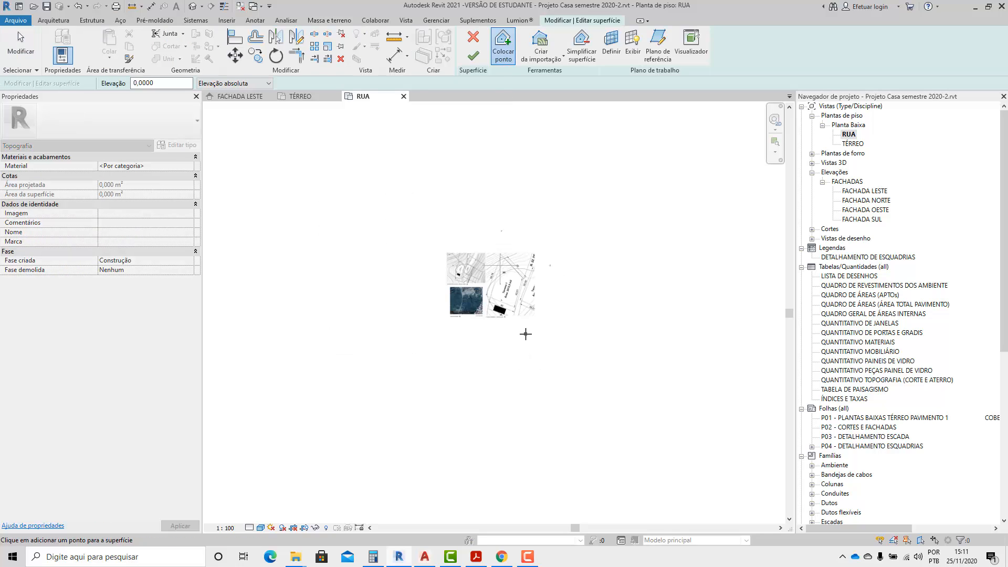
scroll(514, 314, up, 2)
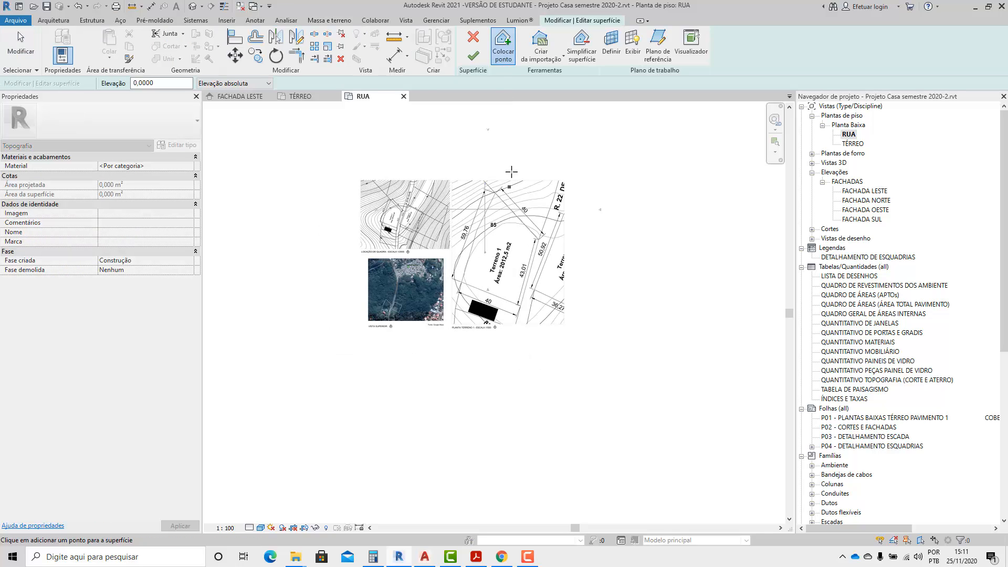
scroll(518, 215, up, 3)
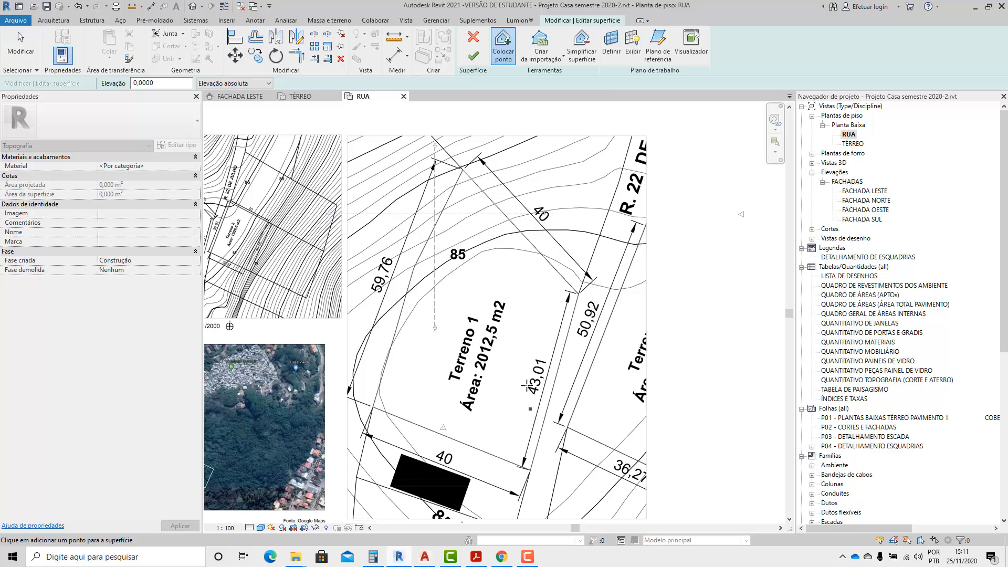
scroll(526, 385, down, 1)
scroll(594, 140, down, 1)
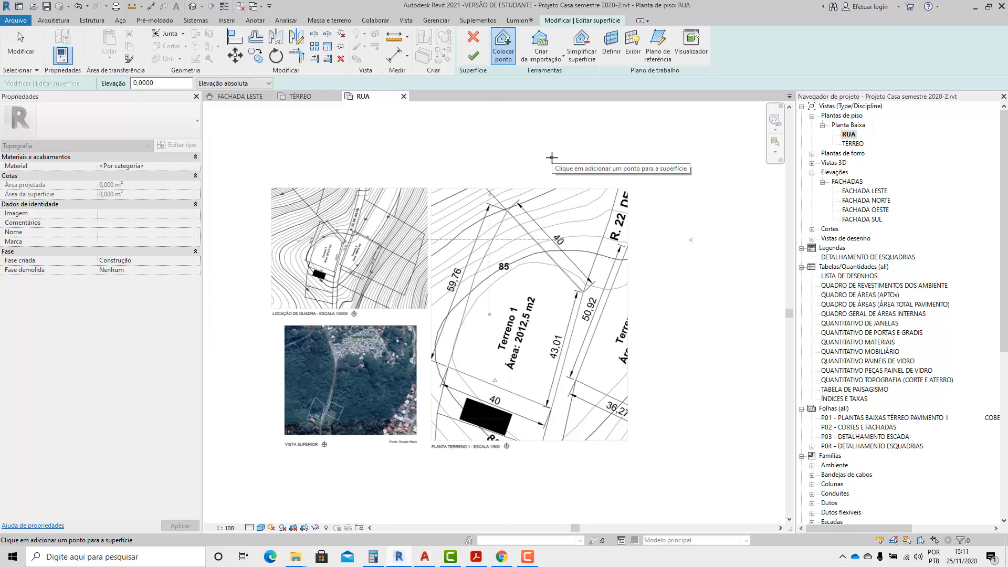
scroll(552, 157, up, 1)
scroll(552, 135, down, 1)
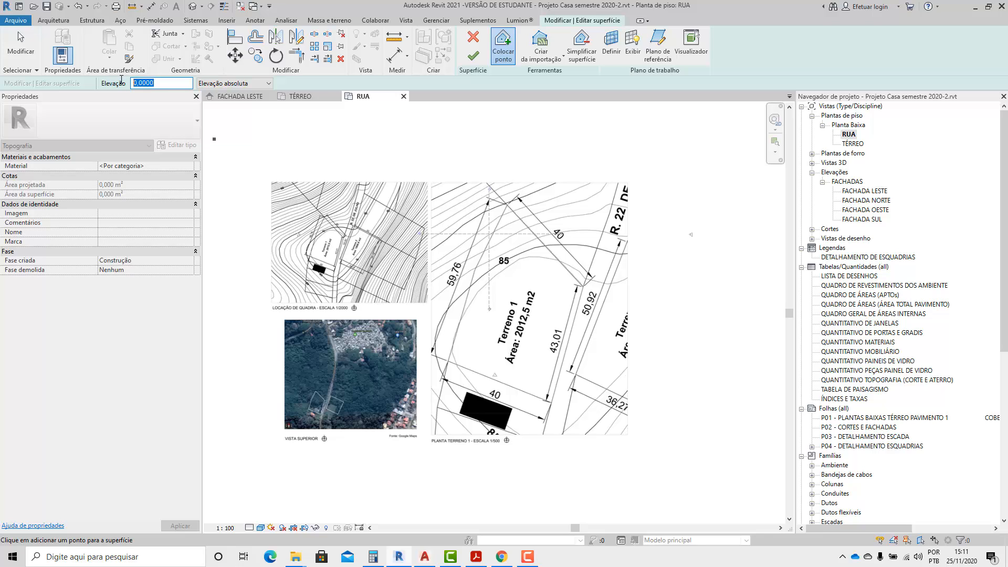
drag(157, 85, 119, 86)
Check the level heights in the FACHADA LESTE elevation, then return to the RUA plan and examine the lot beside the road.
double_click(888, 191)
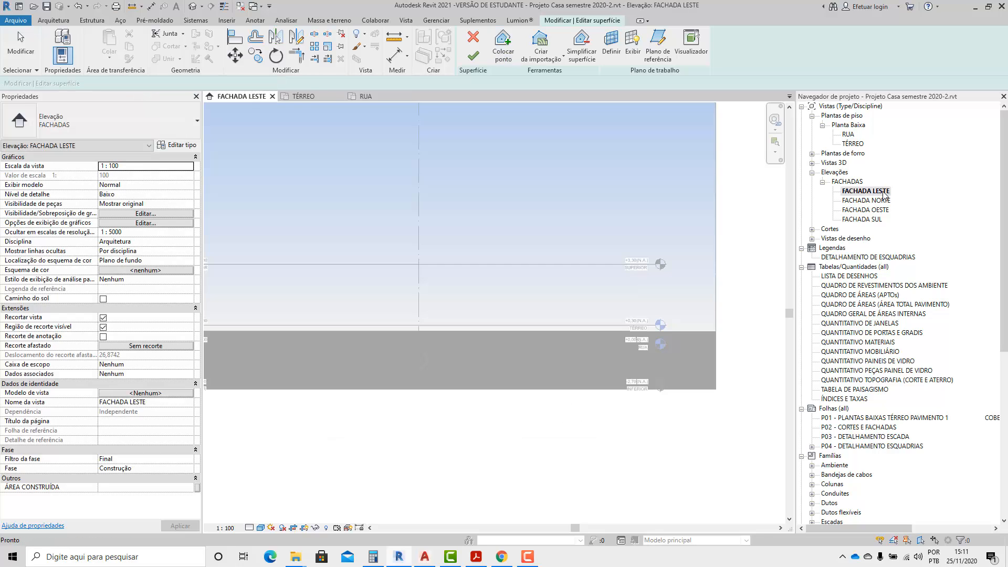
scroll(719, 321, up, 2)
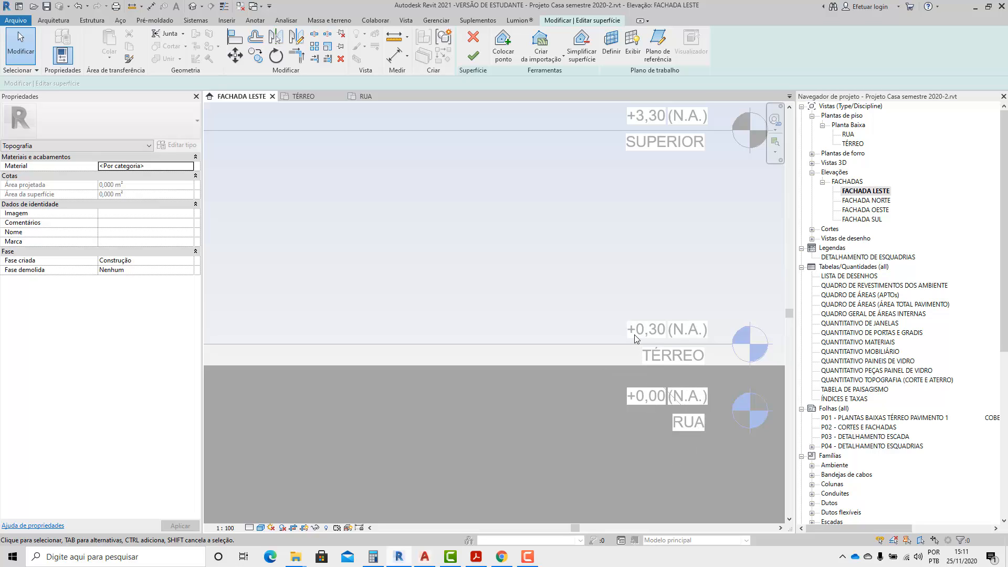
scroll(660, 220, down, 5)
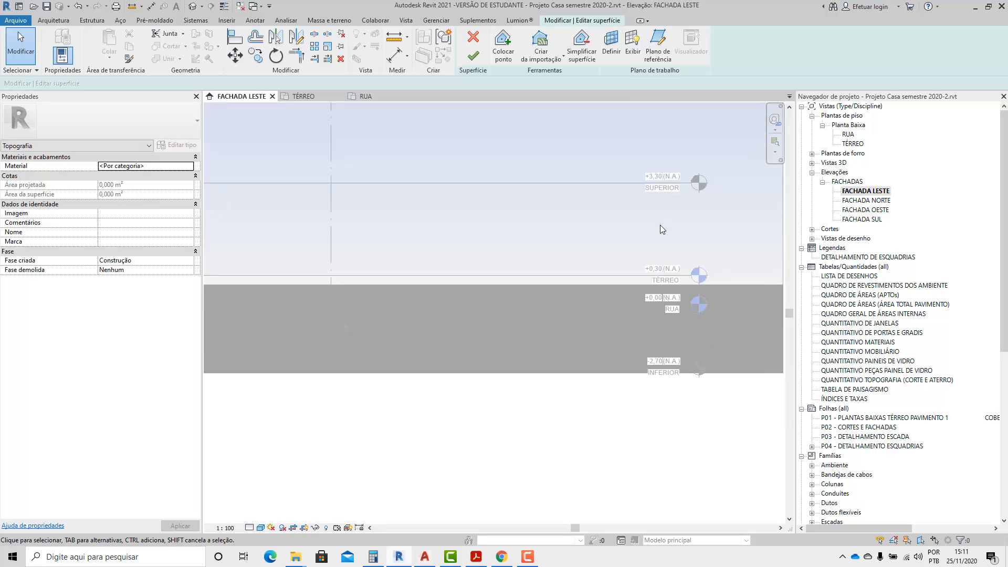
double_click(848, 135)
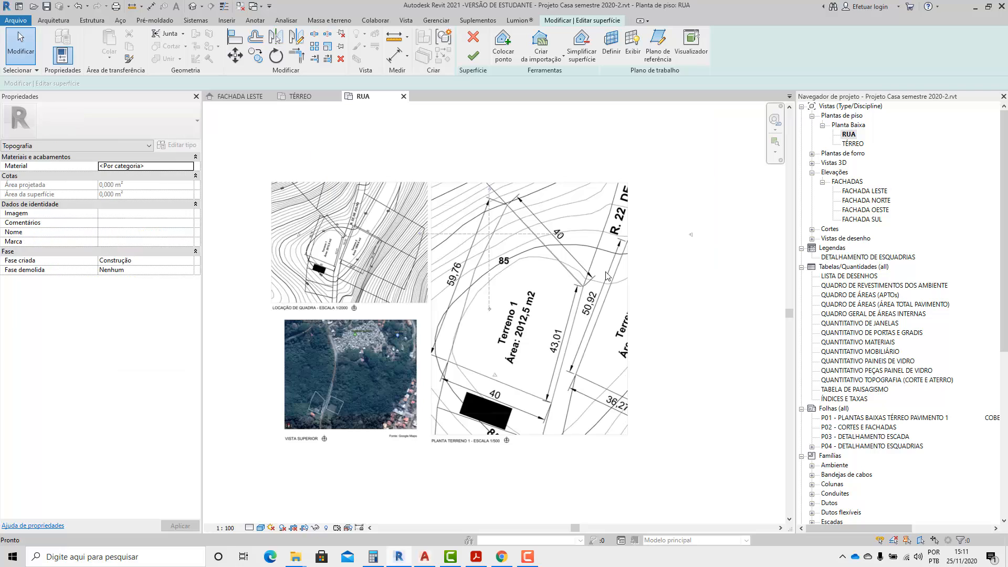
scroll(561, 357, up, 2)
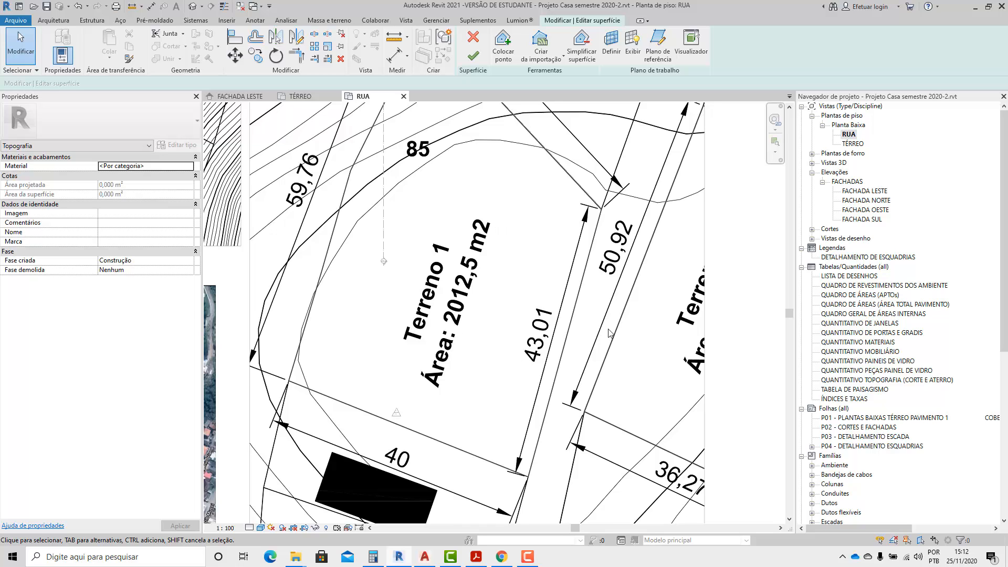
scroll(609, 332, up, 1)
scroll(565, 349, down, 5)
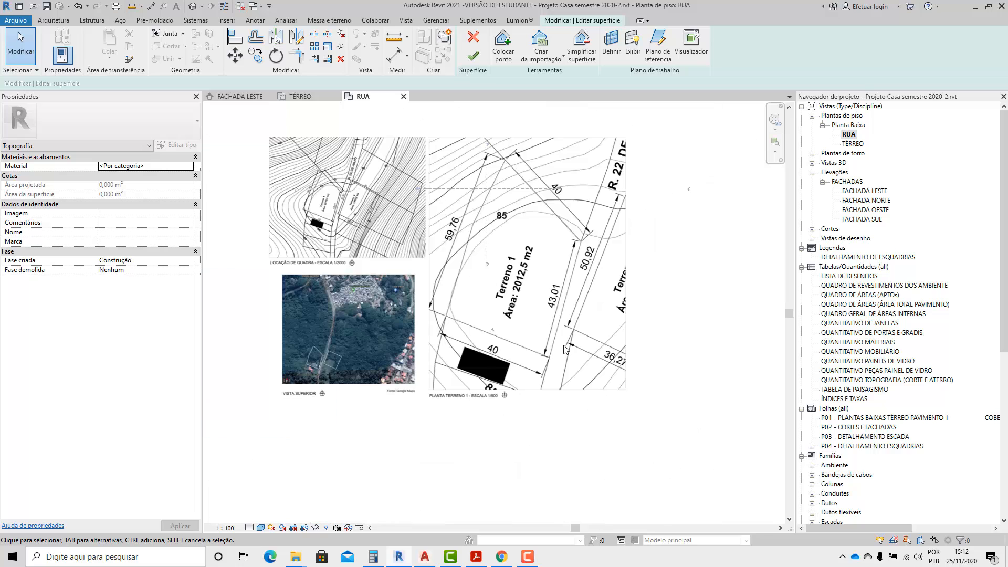
scroll(580, 305, up, 5)
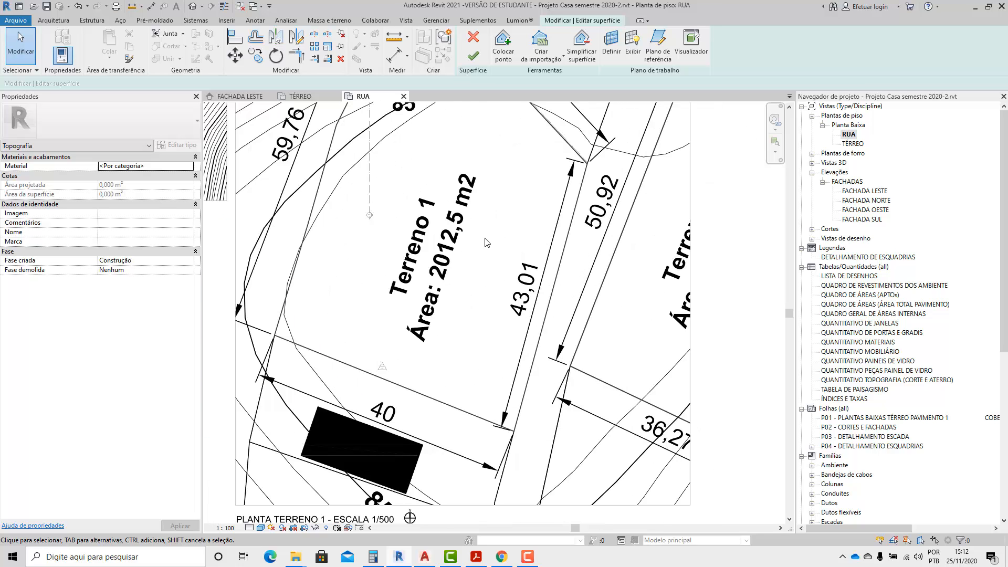
Place surface points at elevation 0,0000 along the contour just inside the 85 line, starting at the lot's upper 40 m edge.
click(503, 47)
scroll(446, 292, down, 1)
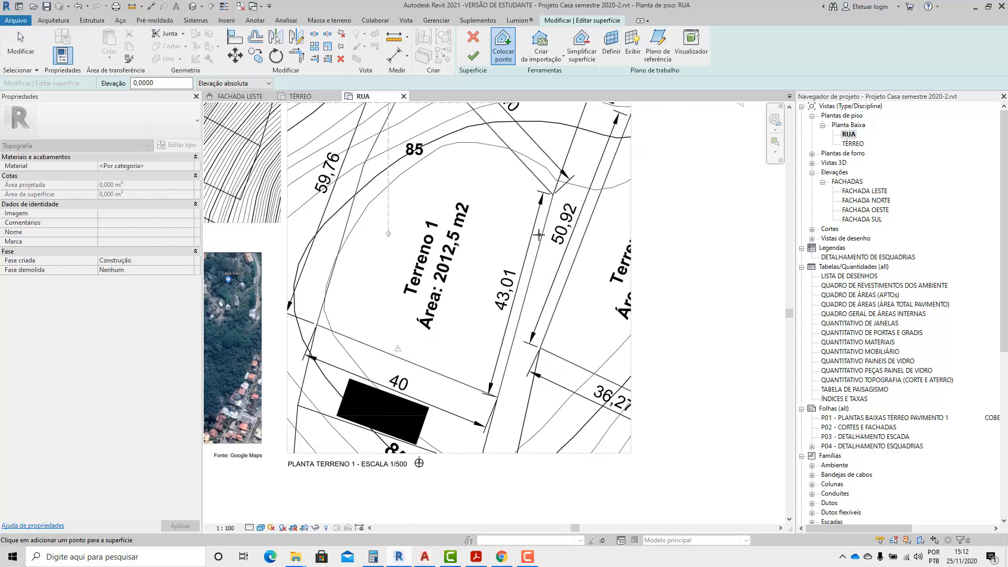
scroll(488, 123, up, 2)
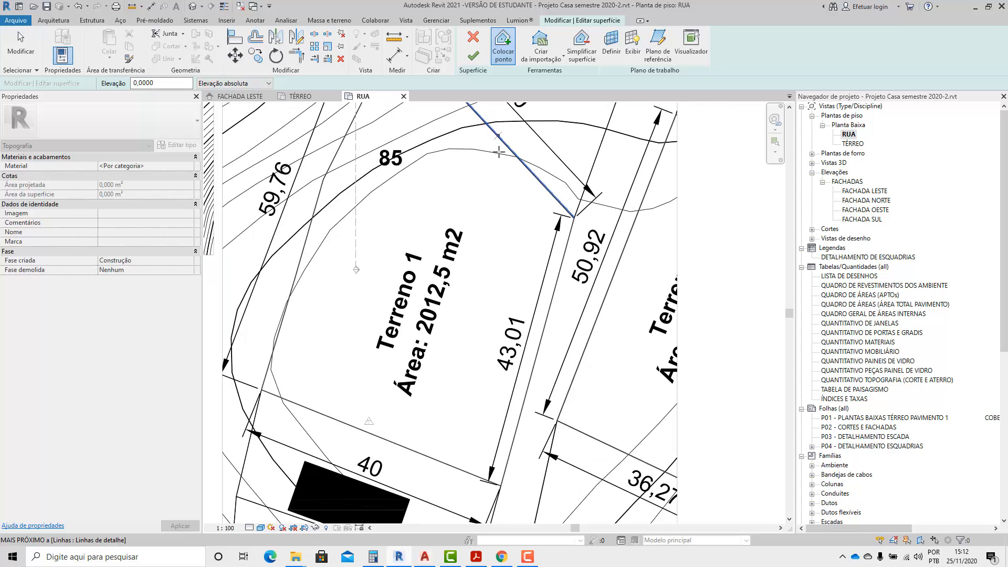
scroll(562, 126, up, 2)
scroll(604, 294, down, 1)
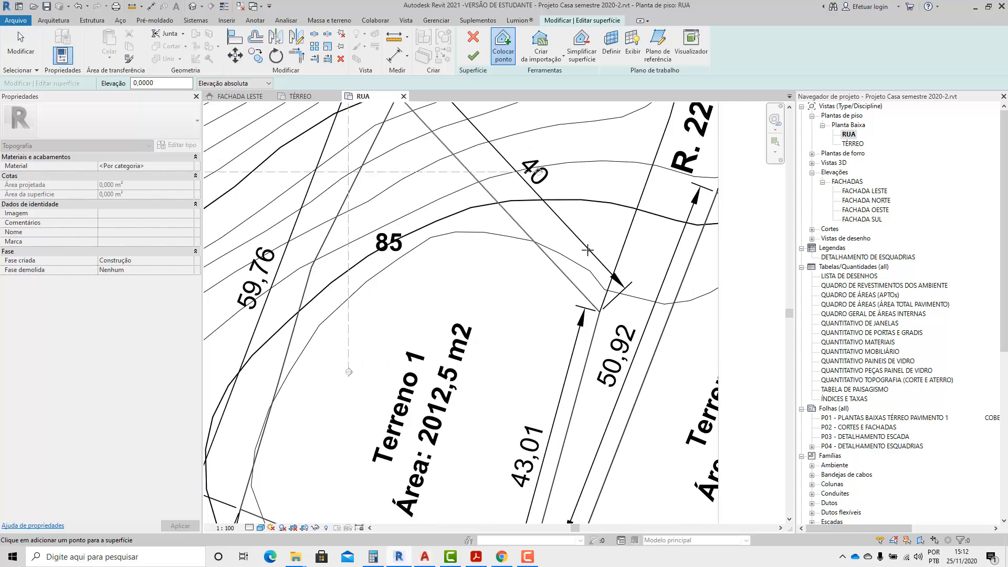
scroll(588, 251, down, 2)
scroll(586, 262, up, 1)
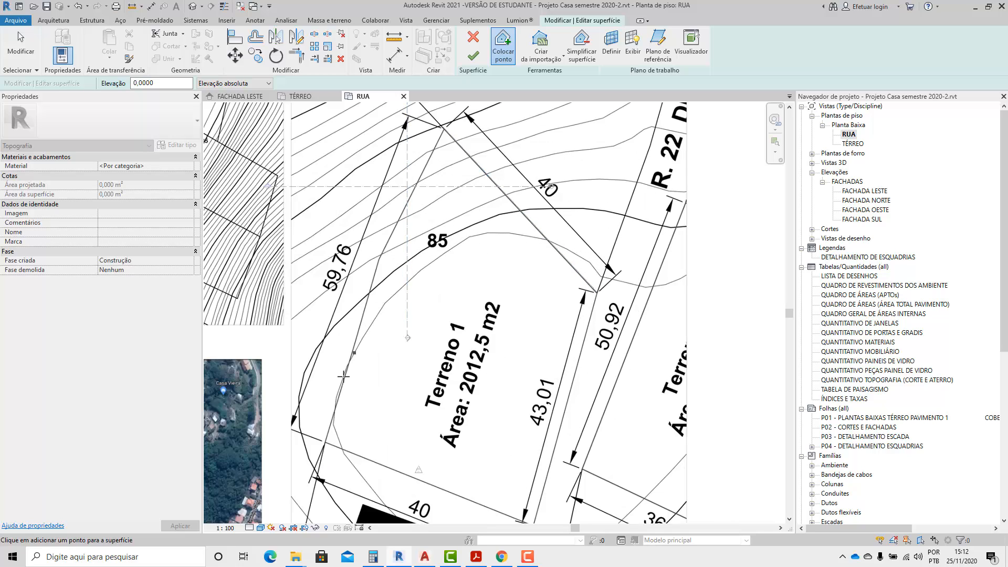
scroll(520, 199, up, 1)
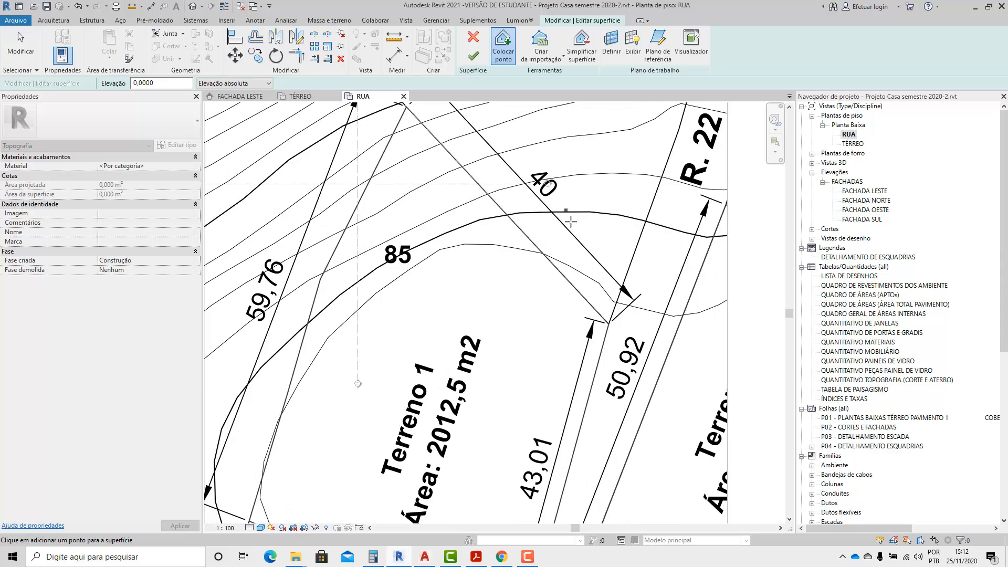
click(542, 251)
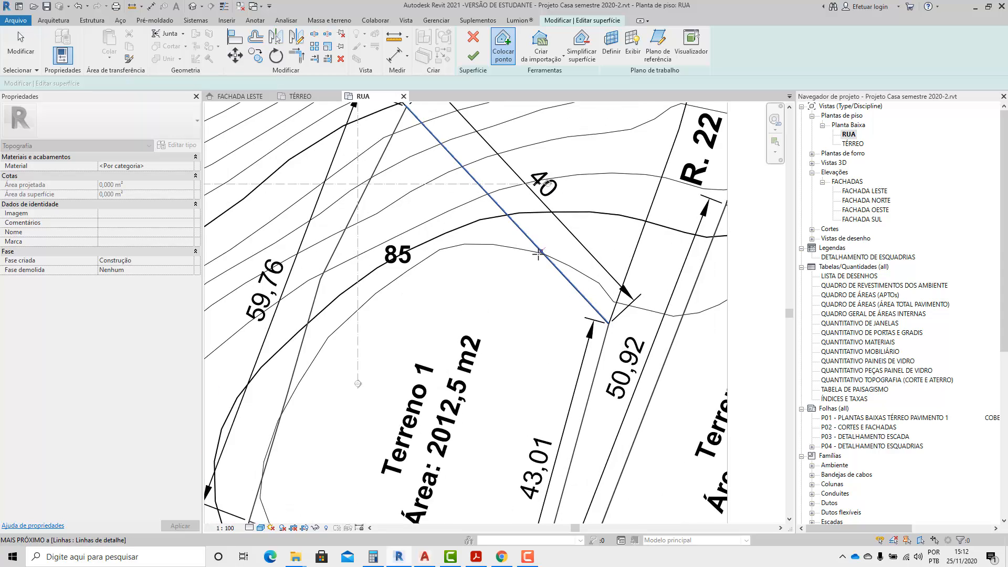
click(495, 243)
click(477, 244)
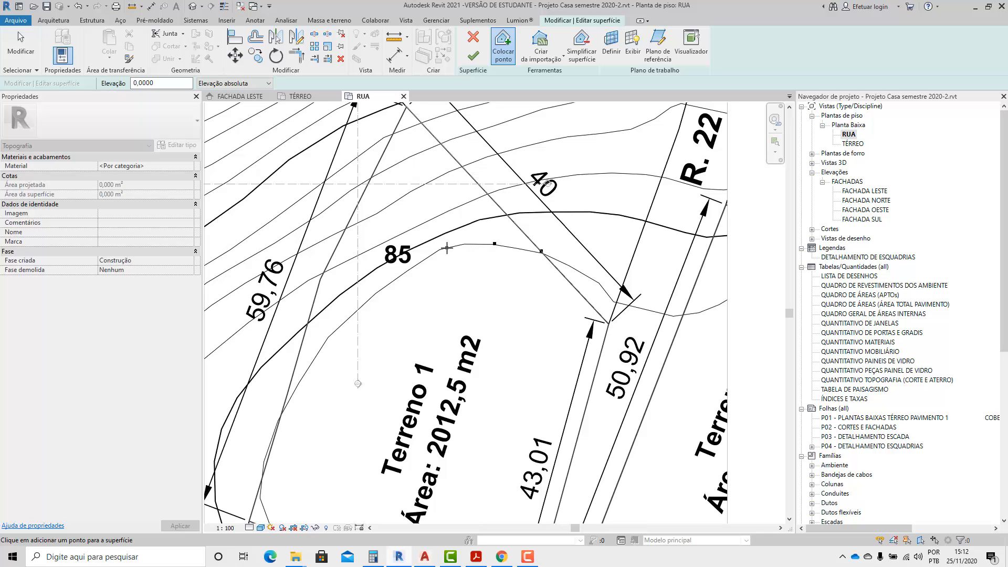
click(446, 248)
click(414, 268)
Continue placing surface points at elevation 0,0000 along the same contour until it meets the lot's 59,76 m edge.
scroll(448, 217, down, 1)
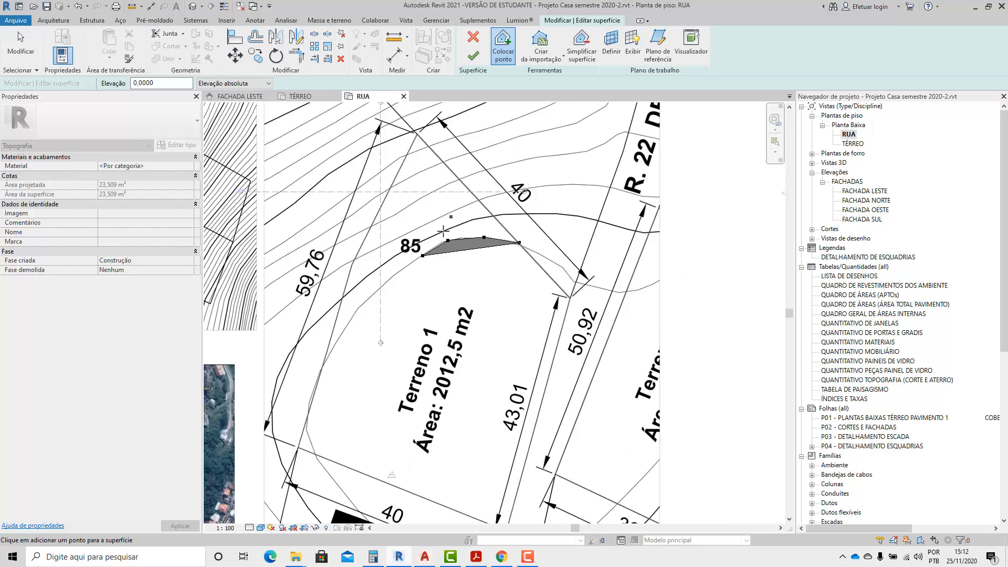
scroll(385, 305, up, 1)
click(406, 258)
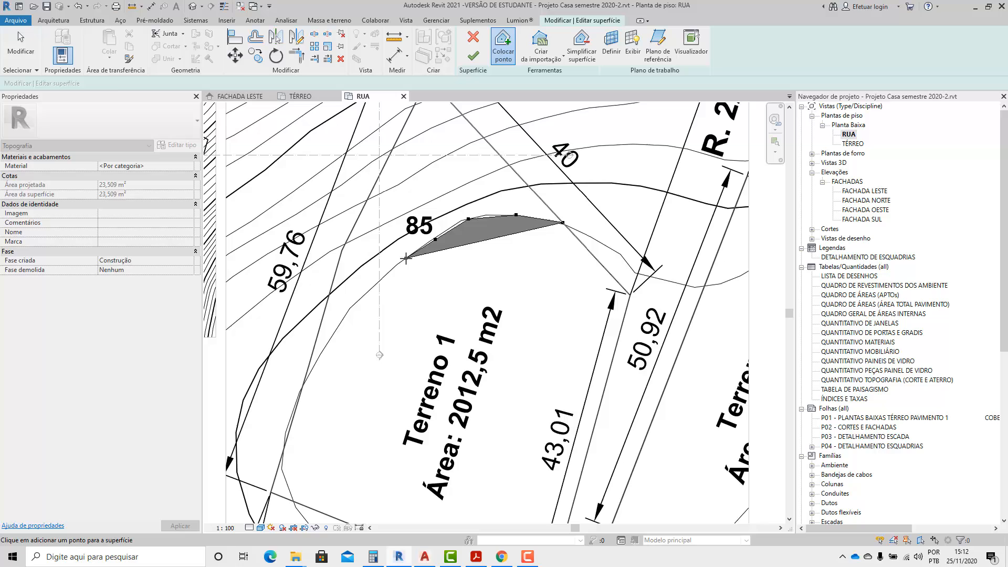
click(363, 296)
scroll(363, 297, down, 1)
scroll(354, 314, up, 1)
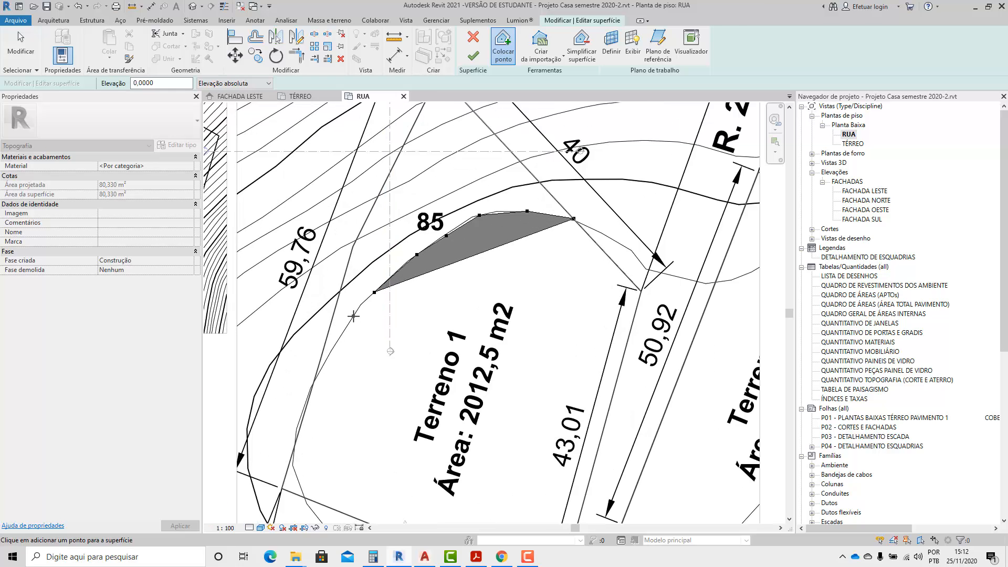
click(351, 315)
click(329, 354)
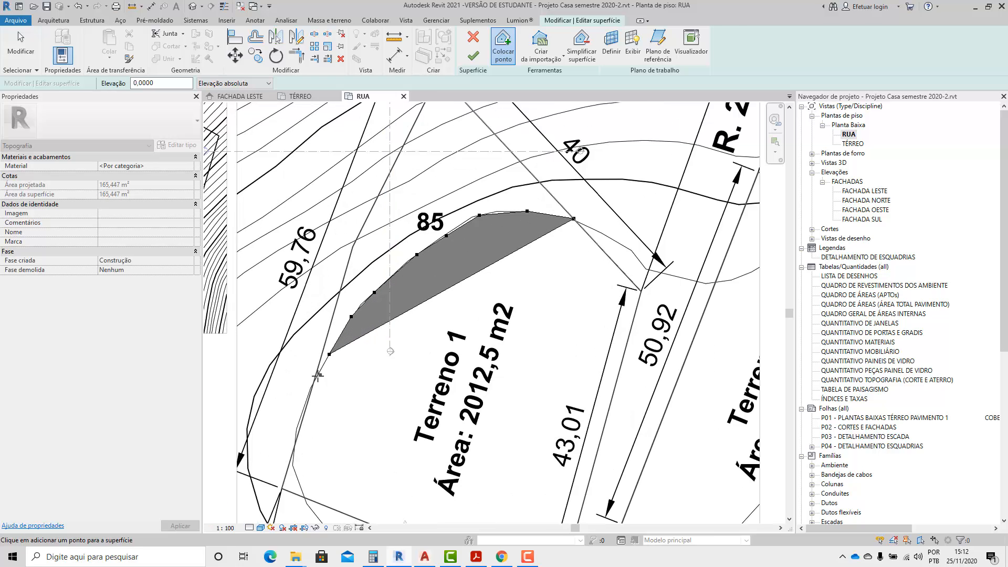
click(315, 378)
Try to shift the surface boundary point near the 85 label onto the contour line.
scroll(351, 356, down, 1)
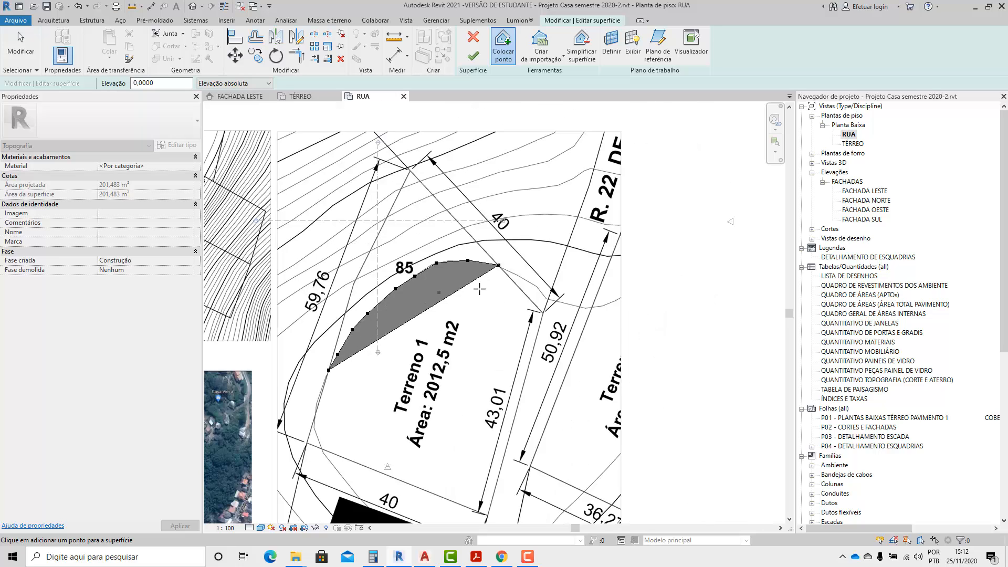
scroll(475, 239, up, 1)
scroll(475, 239, up, 1)
key(Escape)
click(399, 282)
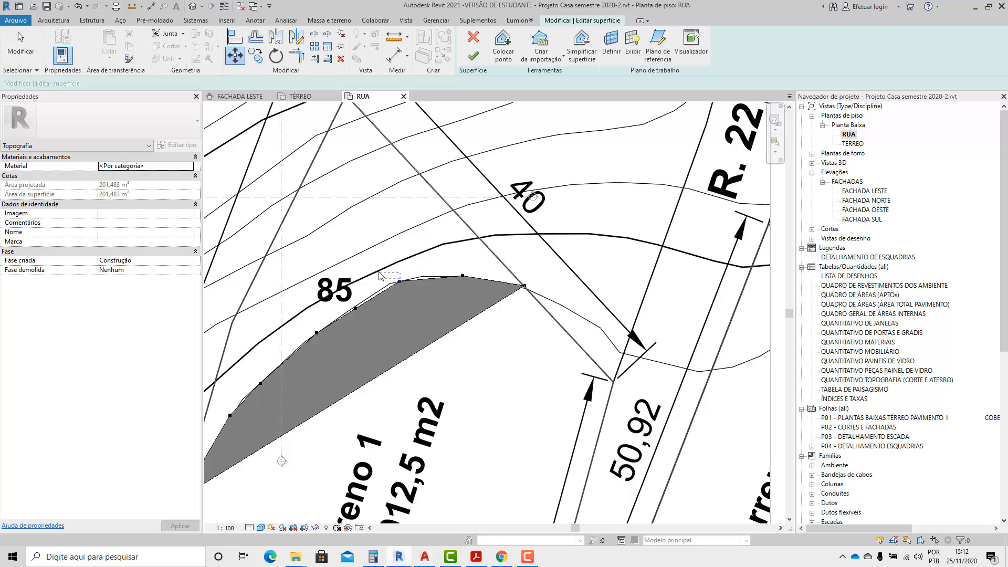
key(Escape)
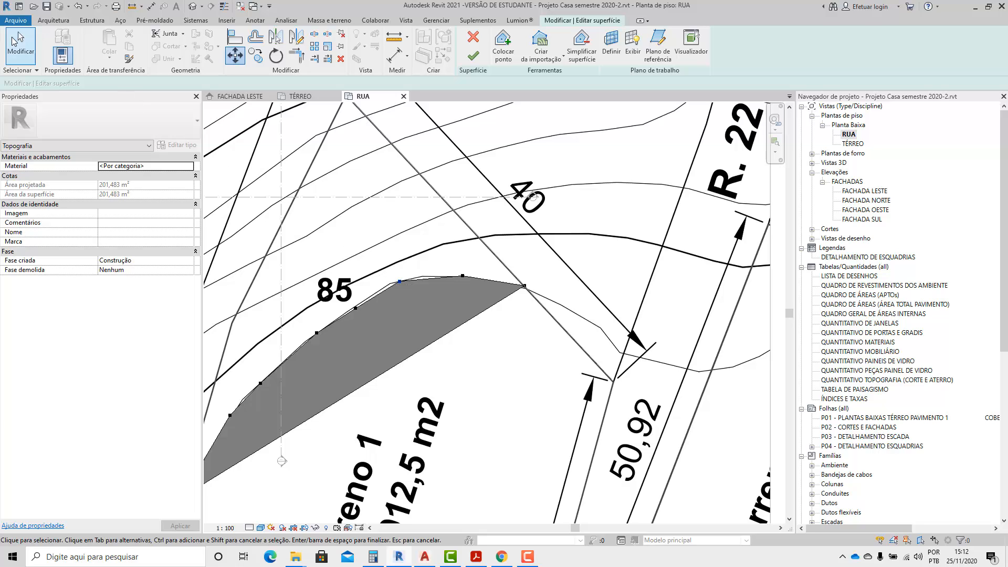
click(399, 281)
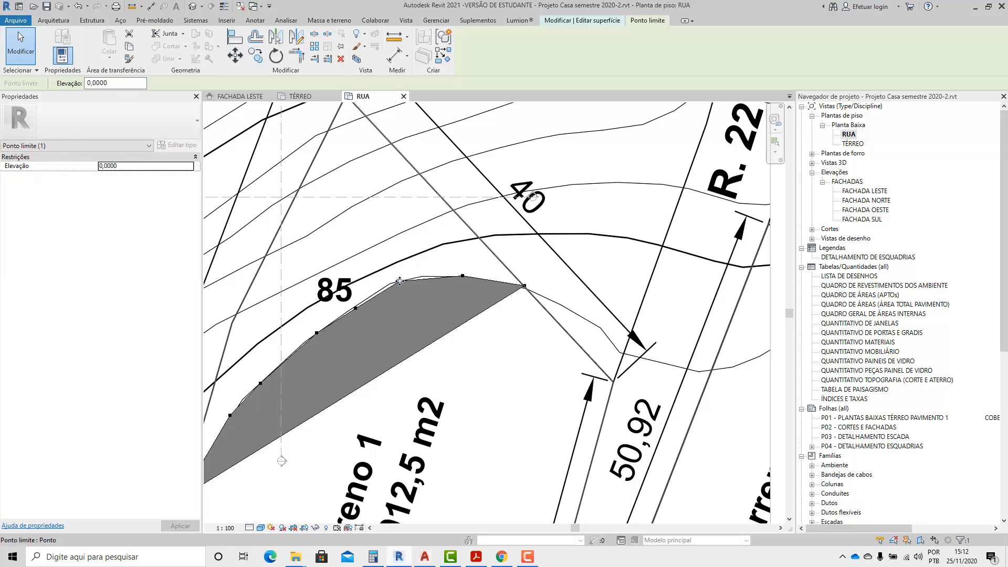
mouse_move(399, 282)
mouse_down()
mouse_move(407, 252)
mouse_move(395, 285)
mouse_up()
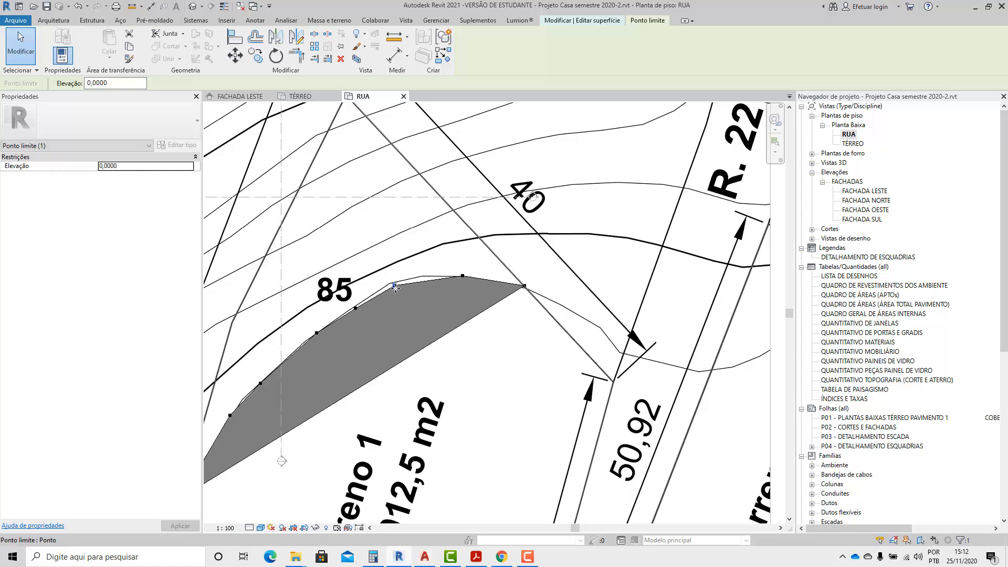
scroll(387, 287, up, 5)
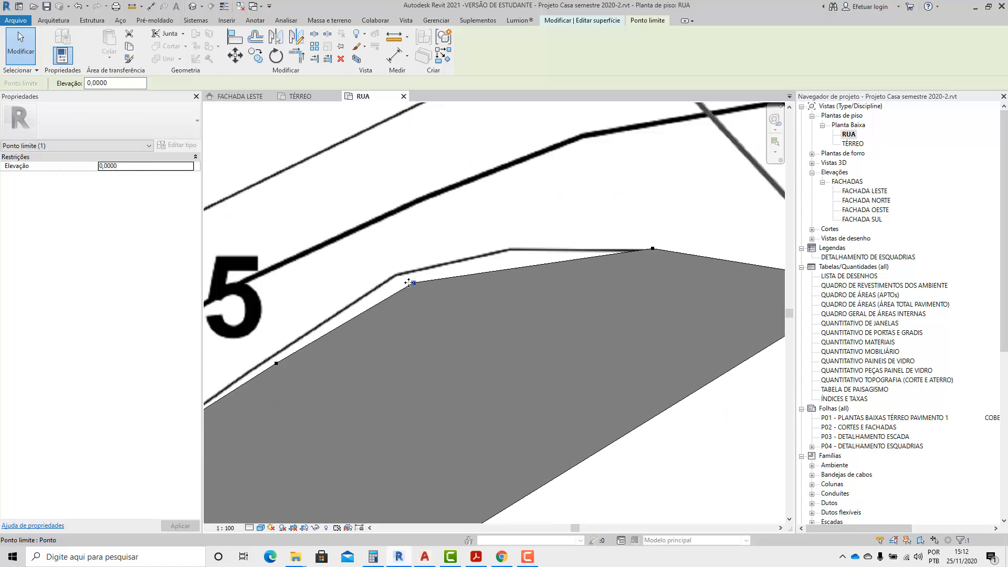
drag(411, 274, 415, 268)
Delete the misplaced boundary point near the 85 label and the neighbouring point at the contour's crest.
key(Delete)
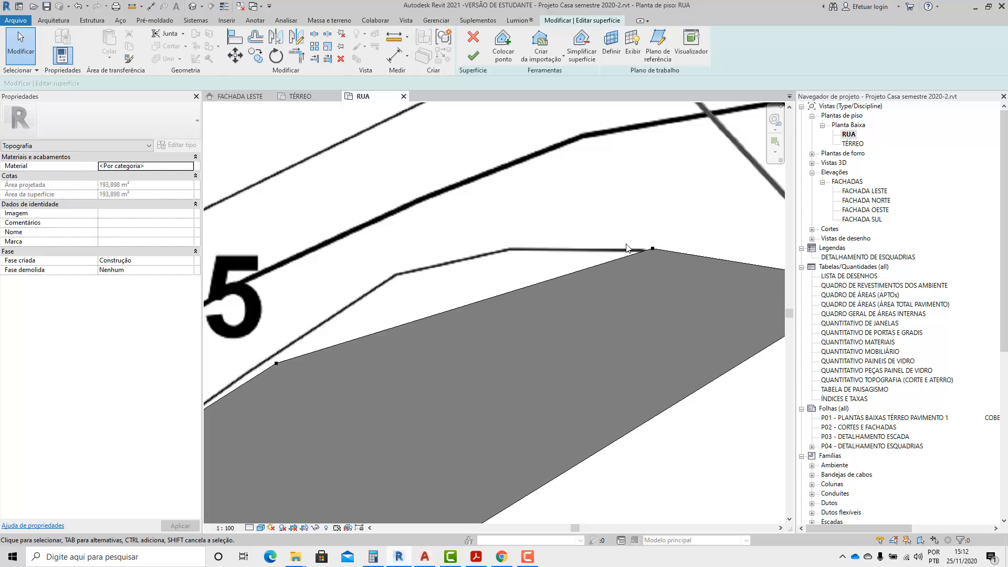
click(654, 250)
key(Delete)
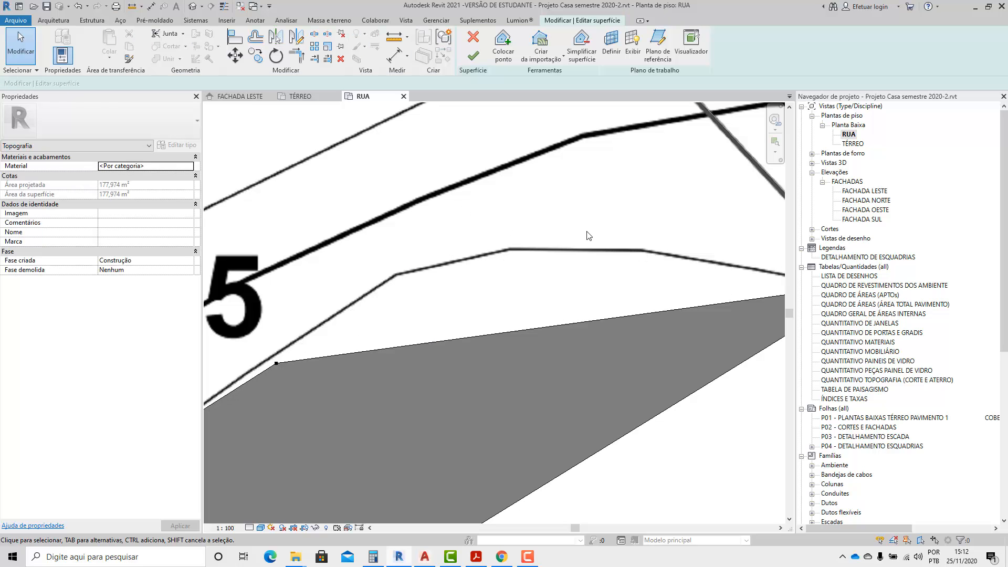
Place two new points at elevation 0,0000 on the surface's straight edge below the contour and end point placement.
click(503, 46)
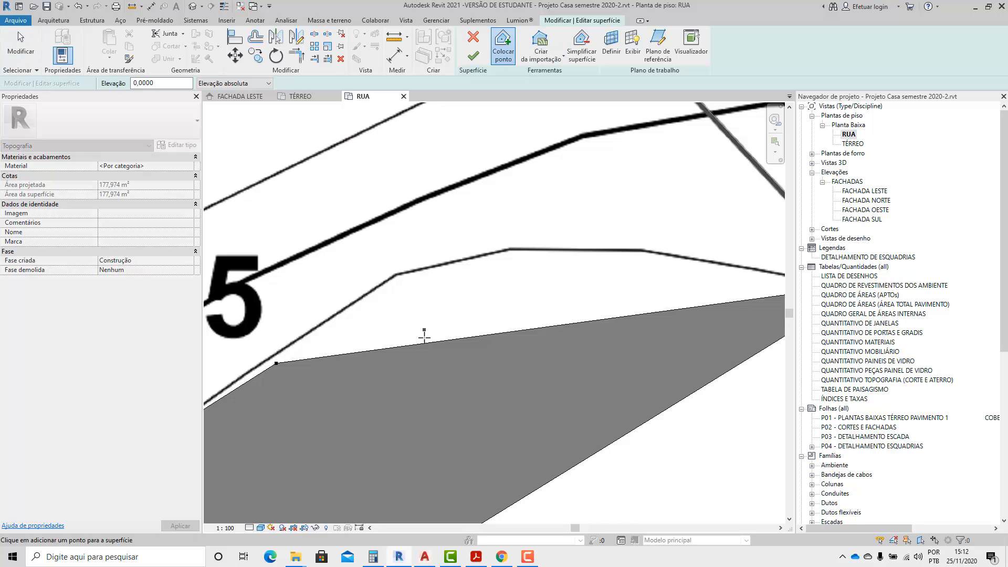
click(426, 344)
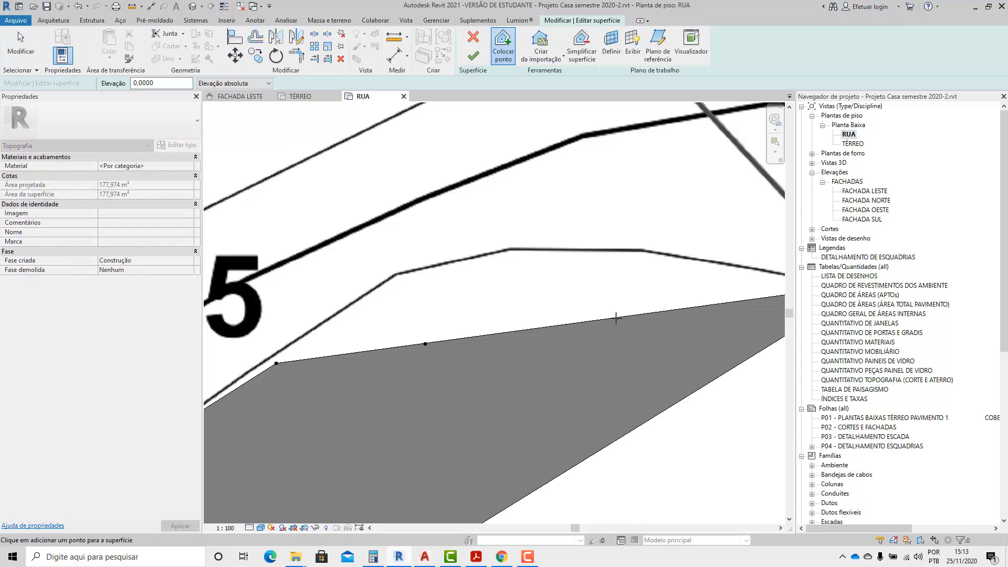
click(616, 318)
click(20, 47)
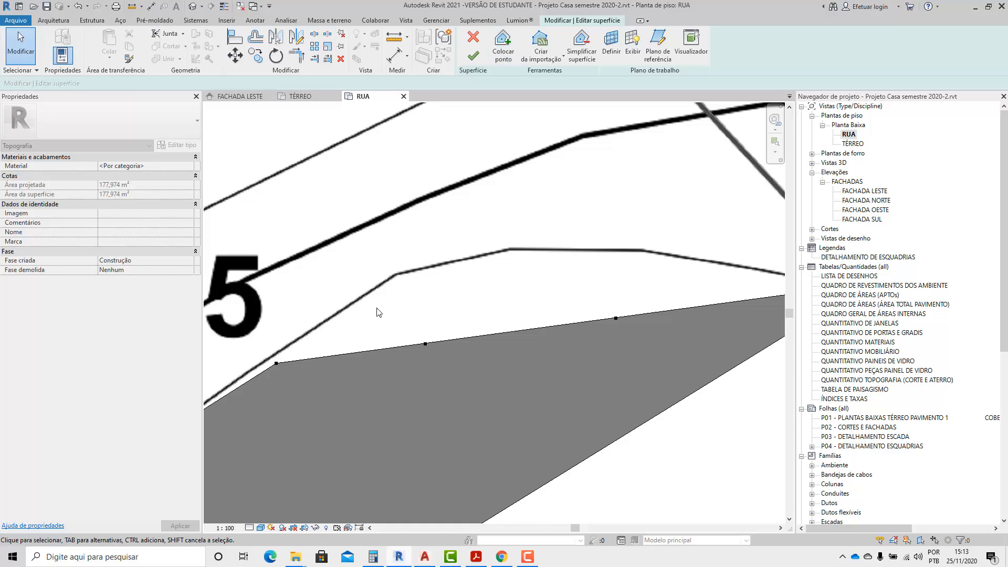
Move the two points on the surface's straight edge onto the contour's first and second bends beside the 85 label.
click(425, 344)
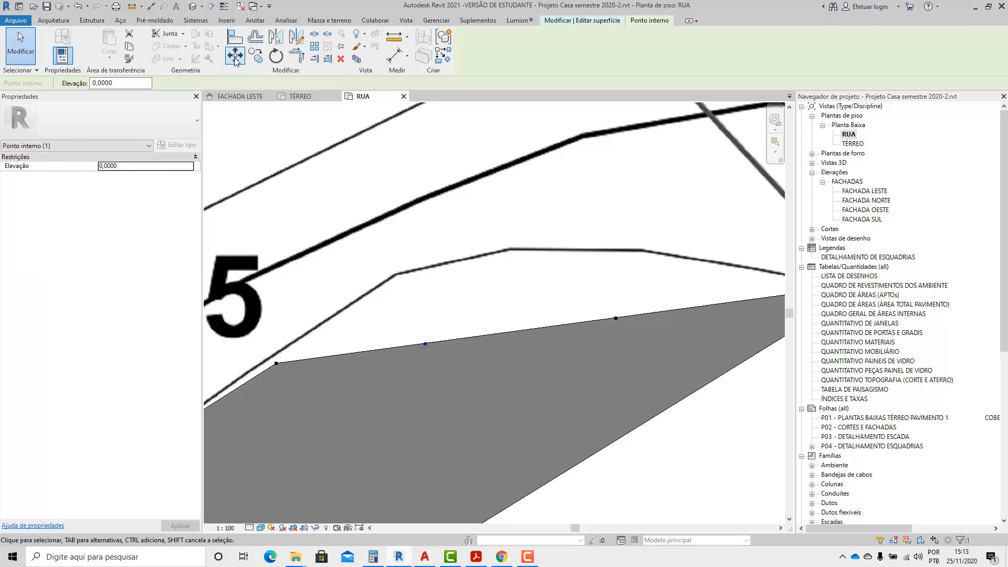
click(235, 55)
click(426, 344)
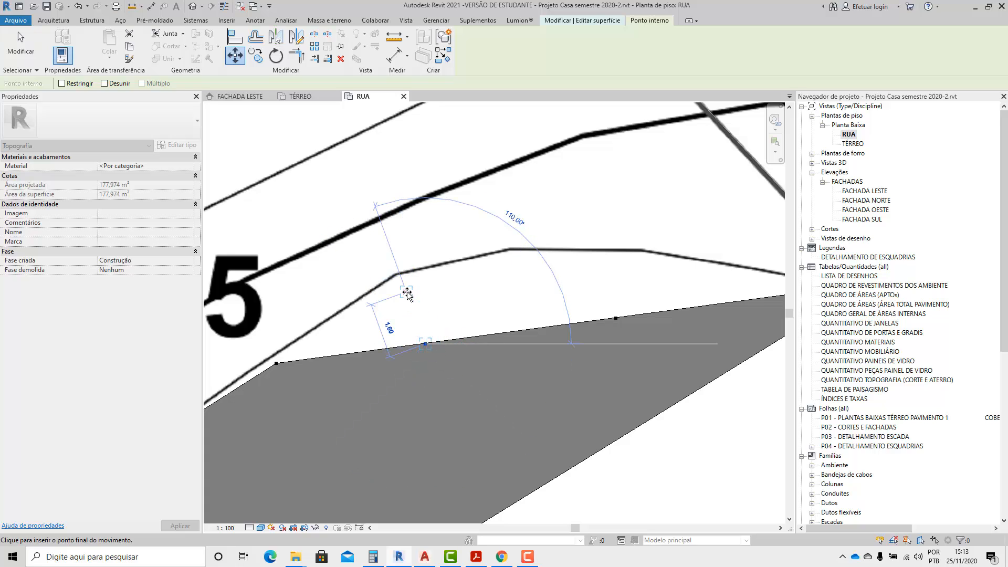
click(402, 269)
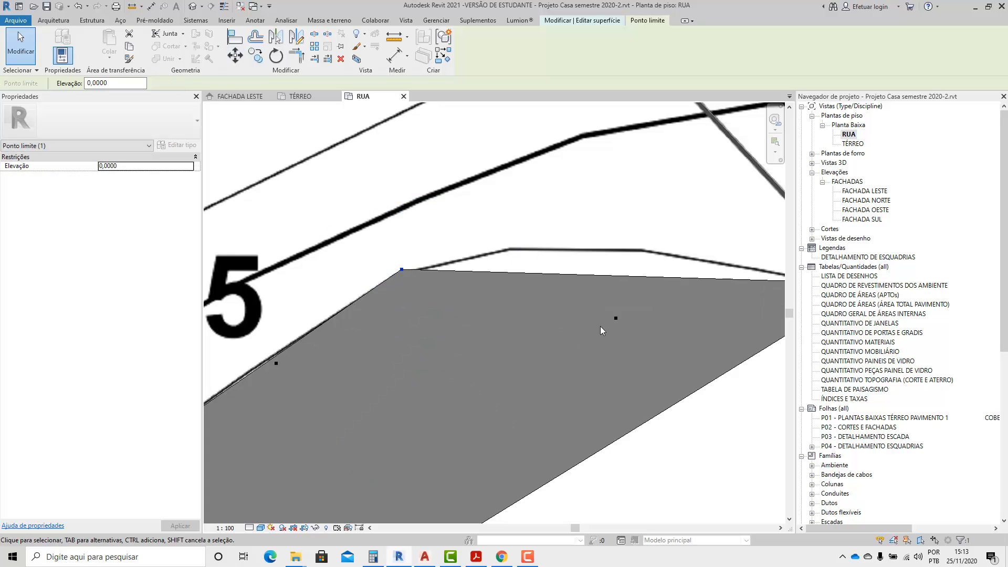
click(615, 318)
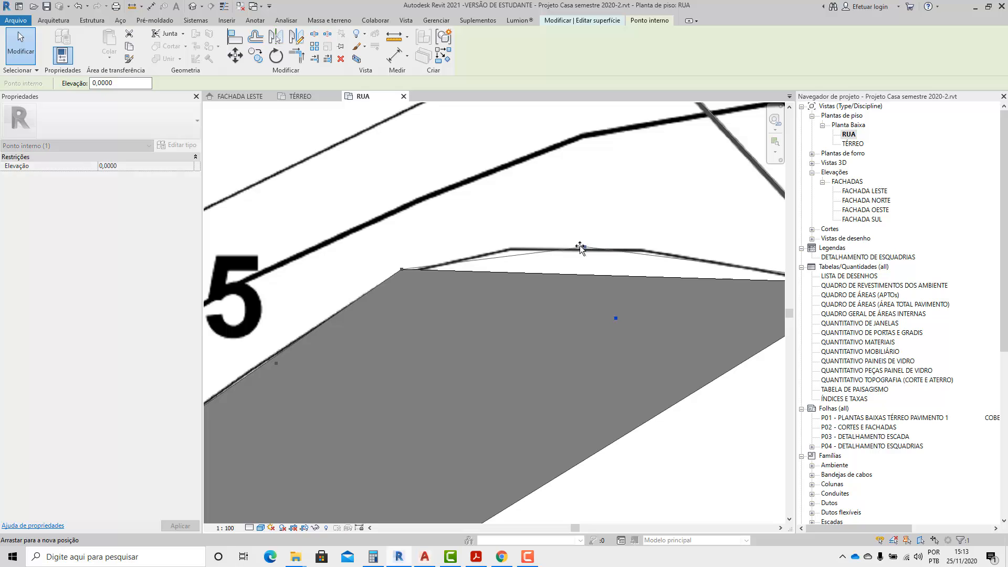
drag(580, 248, 512, 249)
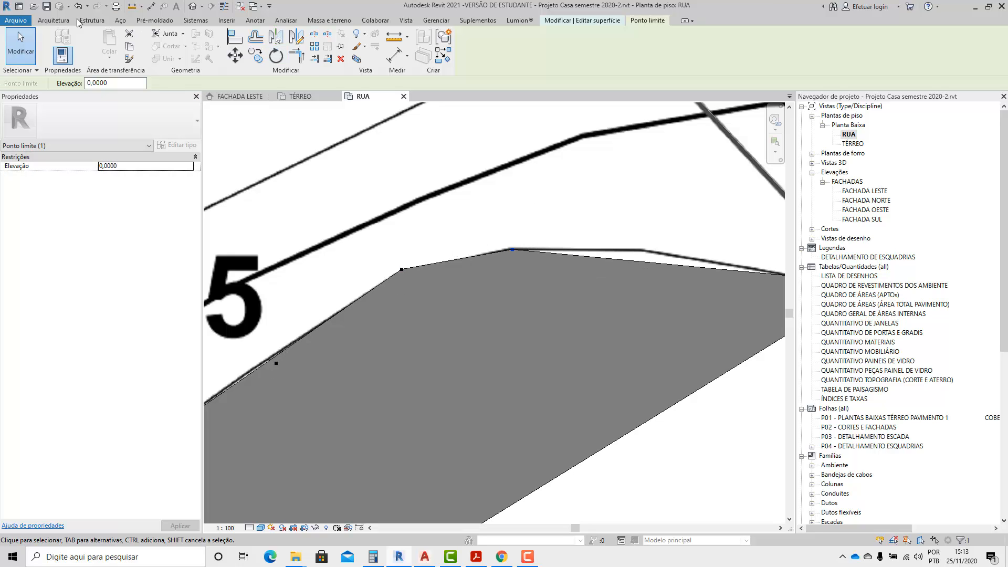
Add a surface point at elevation 0,0000 beyond the second bend and shift it onto the contour's third bend.
click(593, 21)
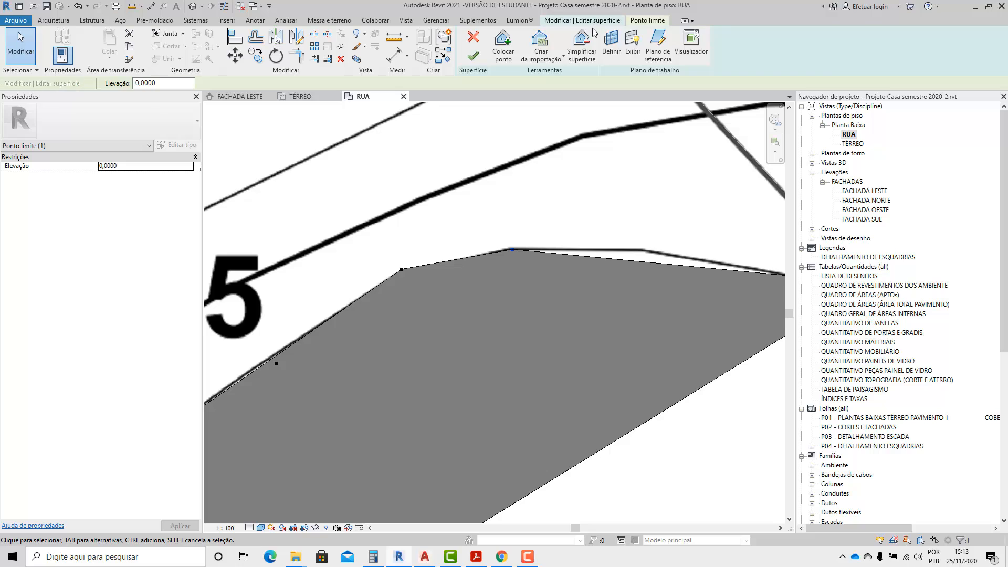
click(503, 44)
click(661, 263)
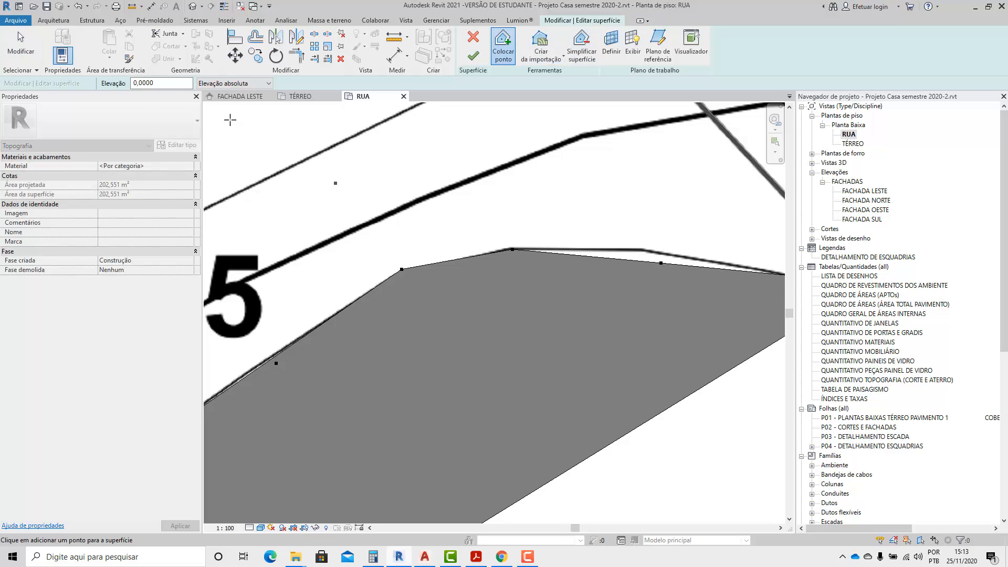
click(21, 47)
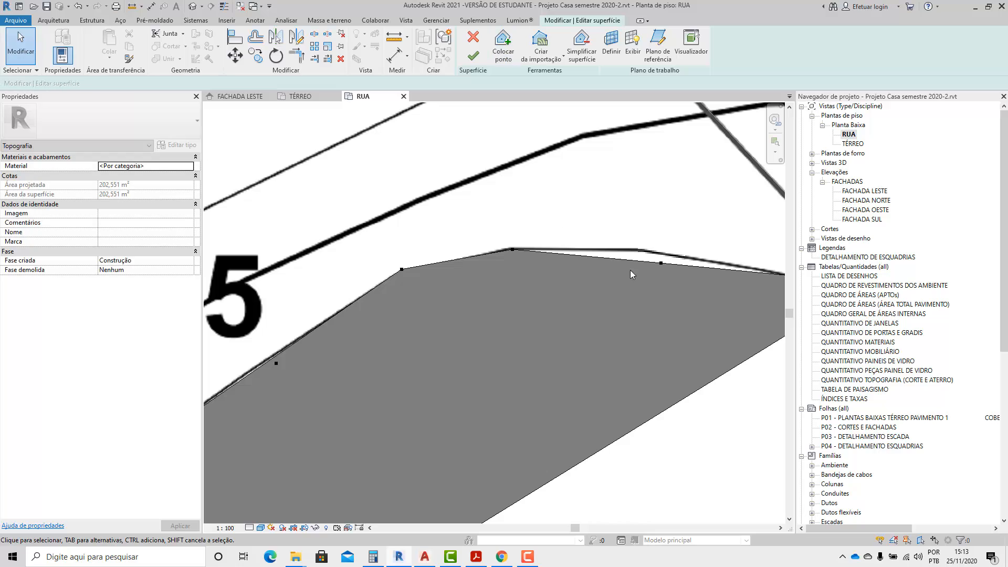
click(661, 262)
drag(661, 263, 645, 250)
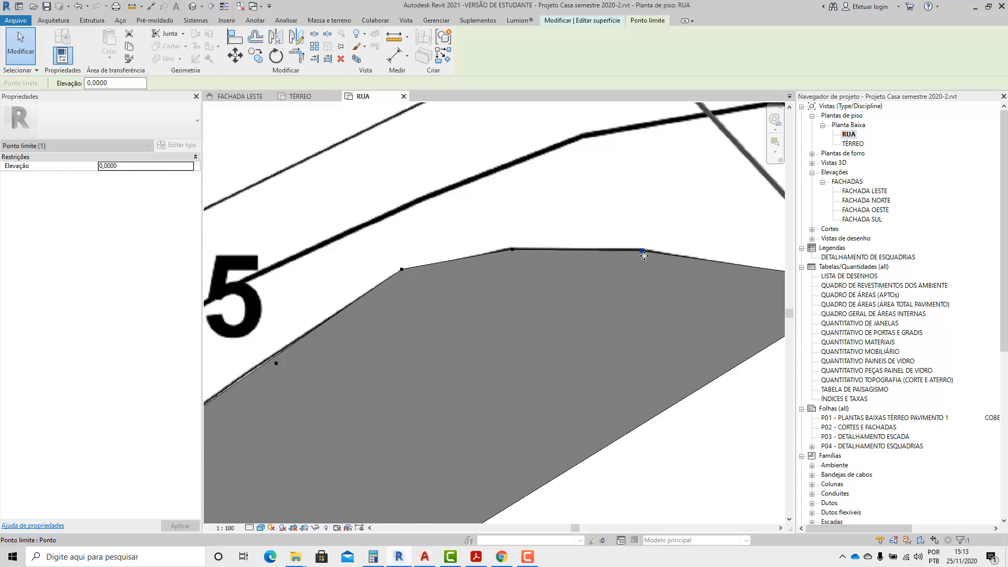
scroll(645, 250, down, 4)
click(505, 297)
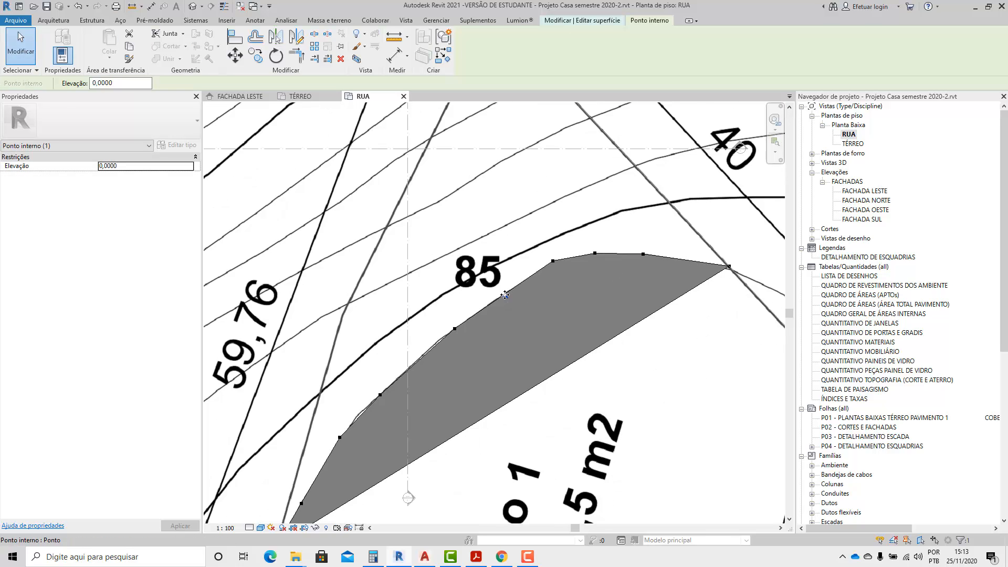
Place points at elevation 0,0000 at both ends of Terreno 1's 43,01 m edge and where the contour meets the lower 40 m edge.
scroll(520, 270, down, 2)
scroll(520, 271, down, 2)
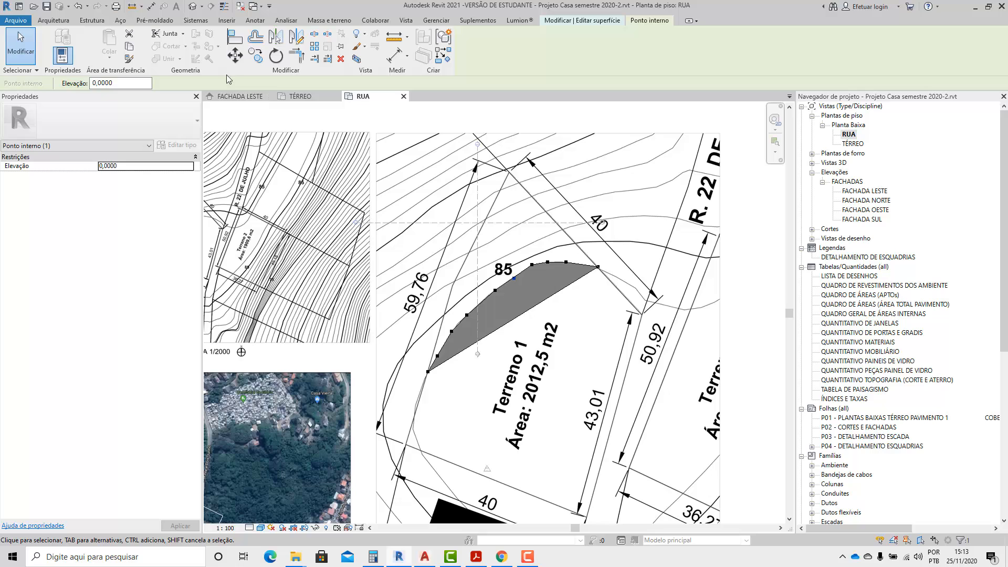
click(549, 22)
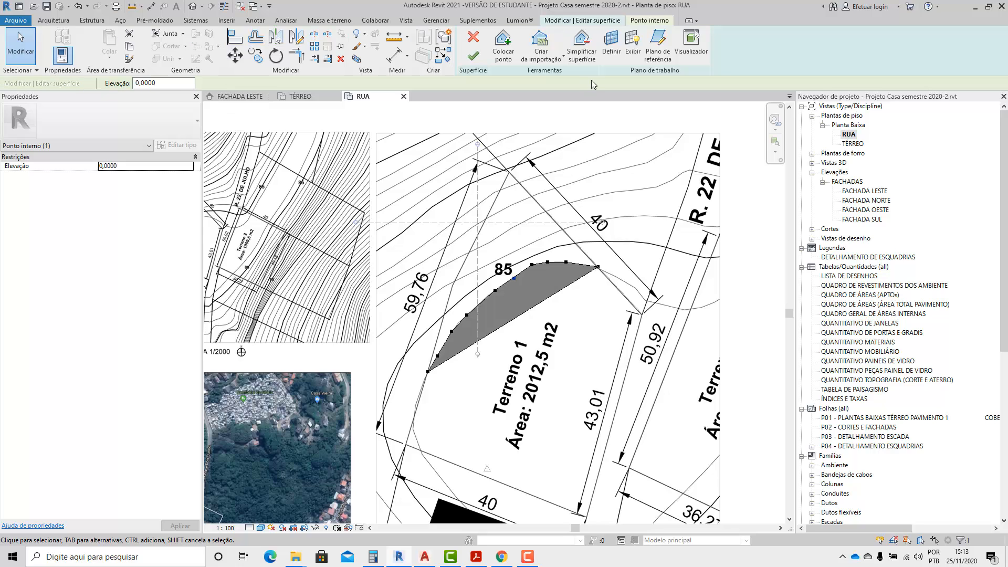
click(509, 54)
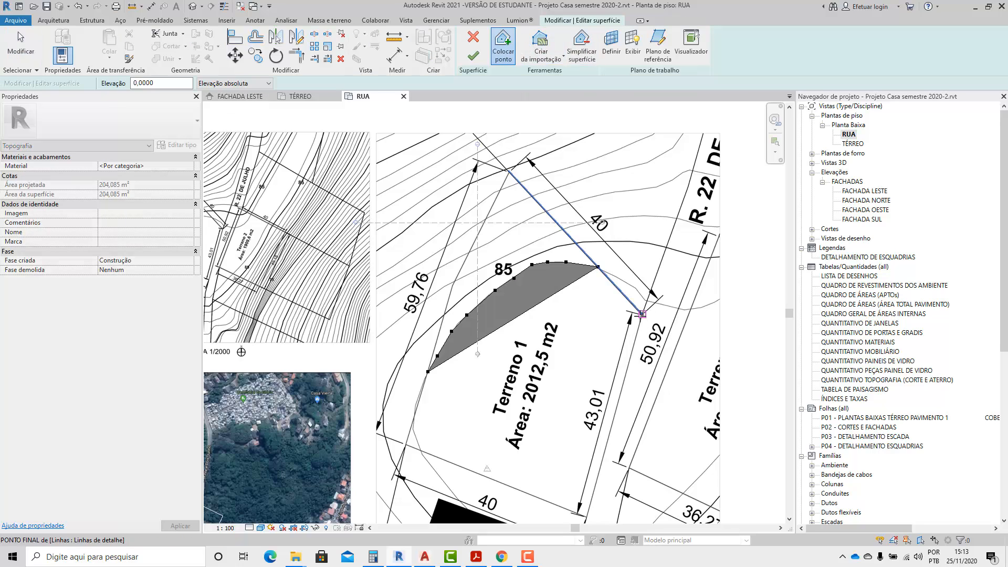
click(641, 314)
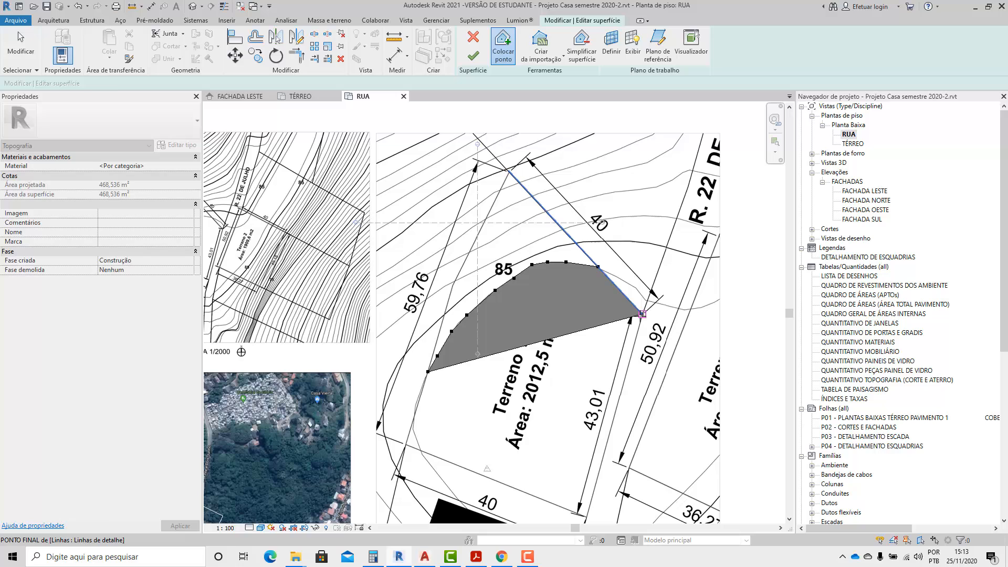
click(586, 519)
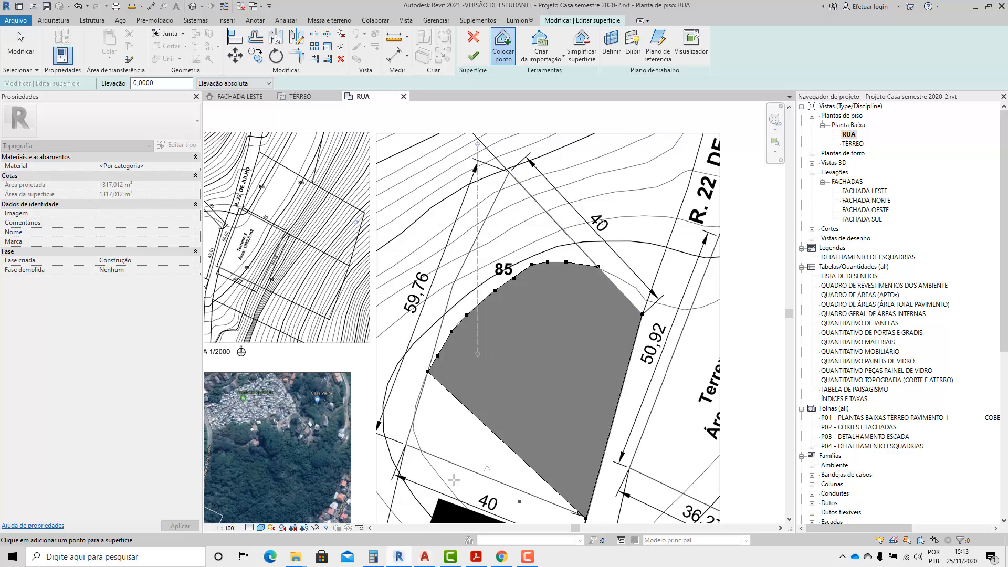
click(420, 450)
Place four points at elevation 0,0000 along the contour from the lower 40 m edge to the 59,76 m edge and end point placement.
scroll(419, 450, up, 4)
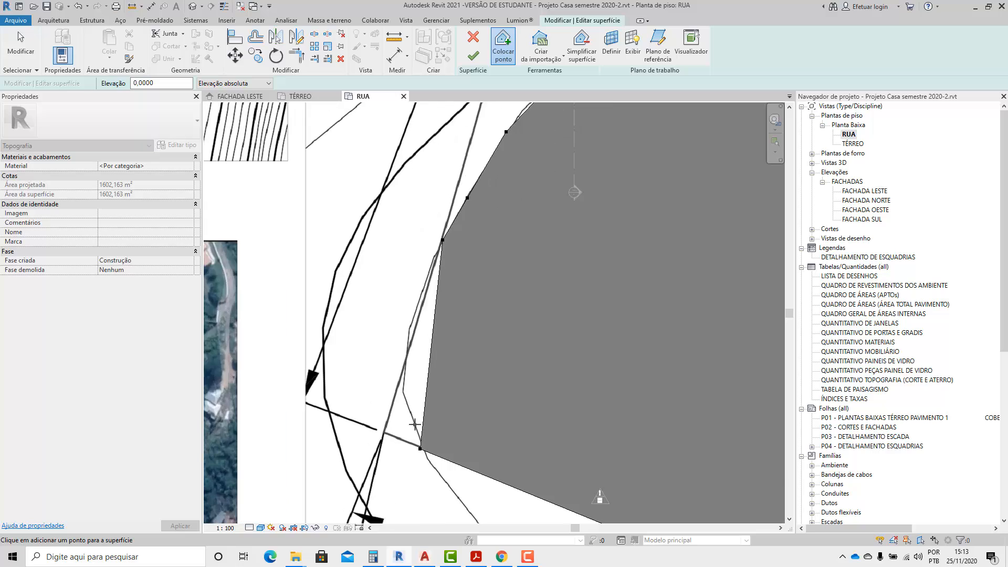
click(418, 441)
click(405, 397)
click(402, 380)
click(407, 355)
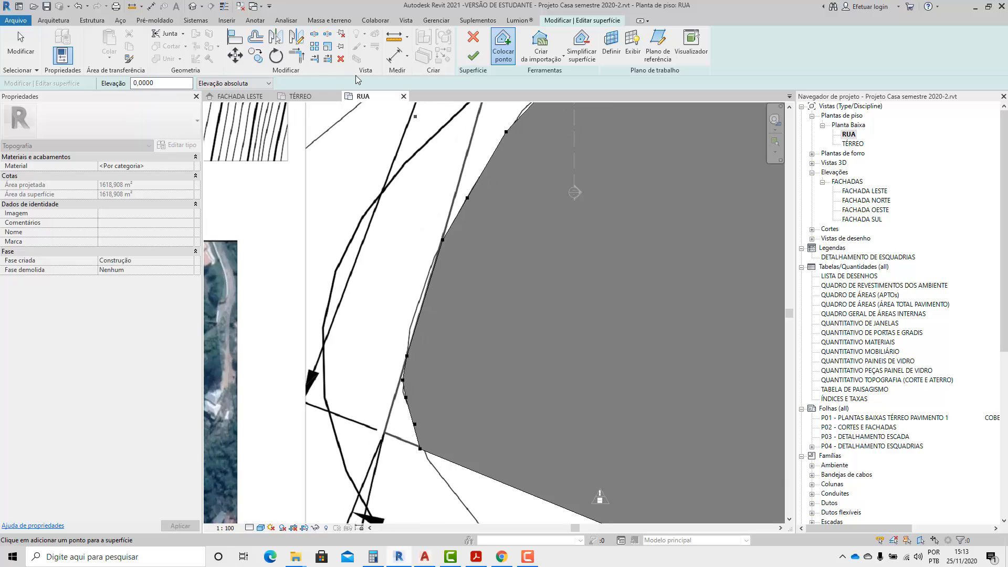
click(26, 44)
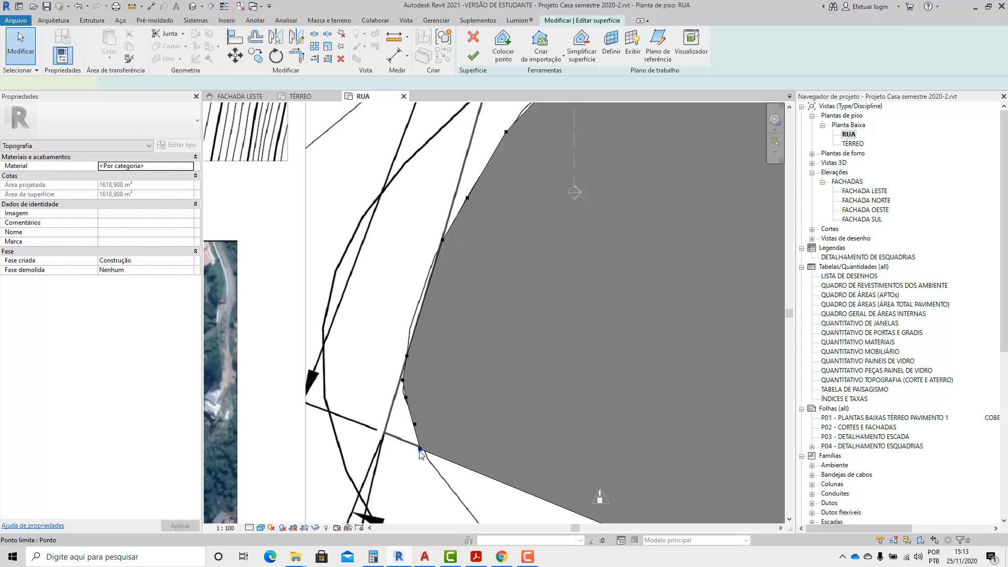
Shift the boundary point on the lower 40 m edge onto that edge's crossing with the contour.
click(421, 449)
drag(422, 449, 427, 453)
scroll(384, 395, down, 4)
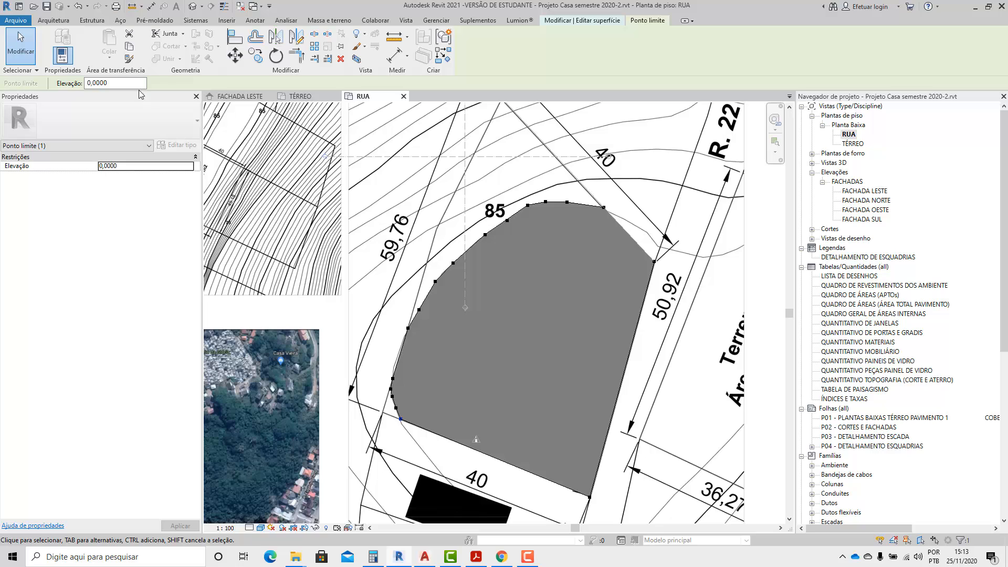
key(m)
key(v)
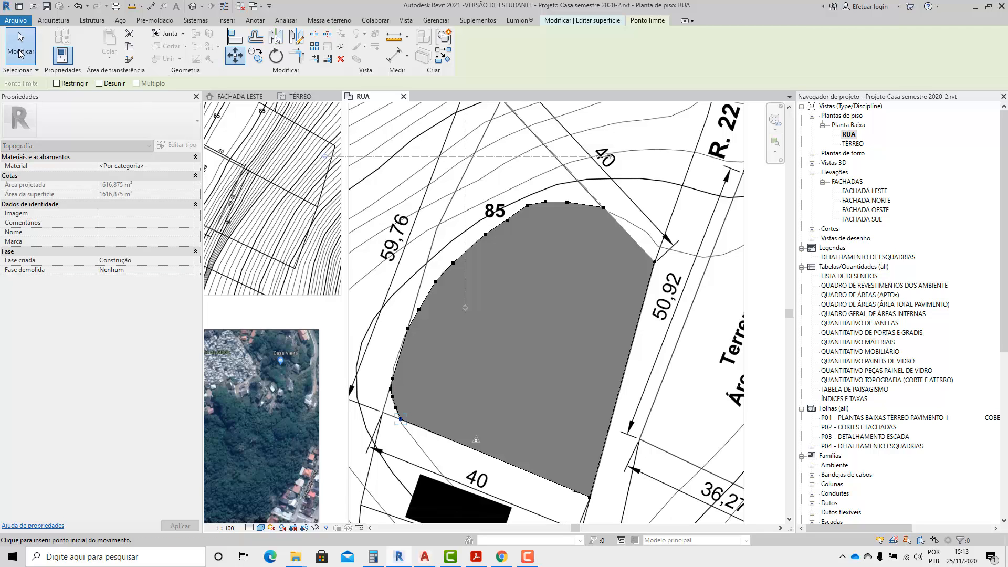
click(20, 54)
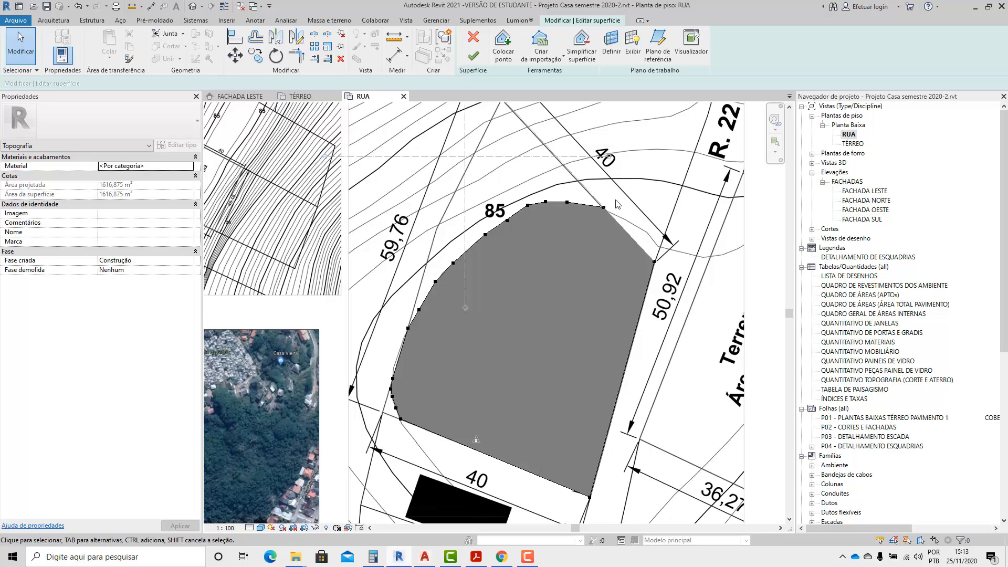
scroll(572, 249, down, 1)
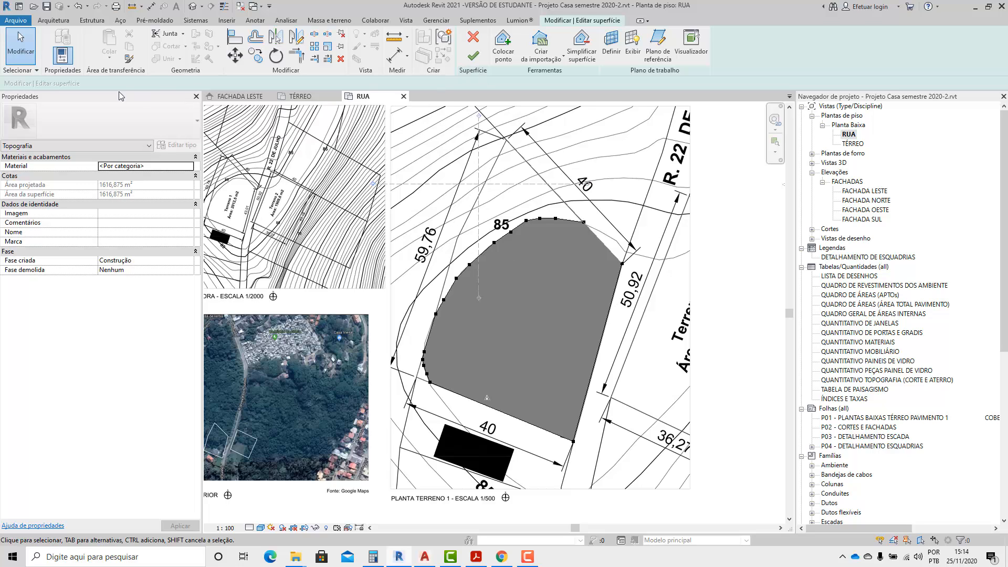
Place surface points at elevation -1,0000 along the 85 contour, from the upper 40 m edge to the 59,76 m edge.
click(503, 46)
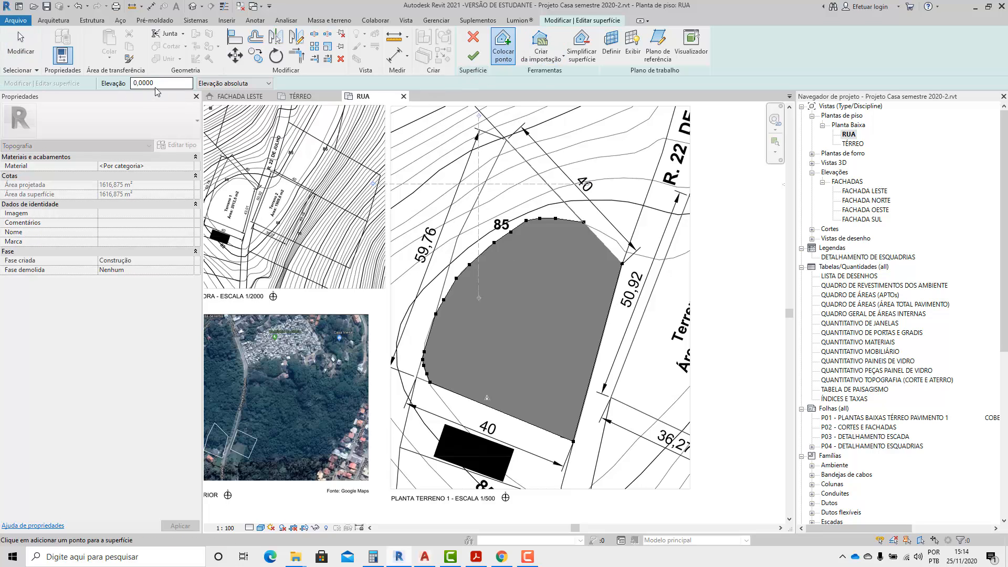
text(-1)
scroll(588, 205, up, 3)
click(556, 198)
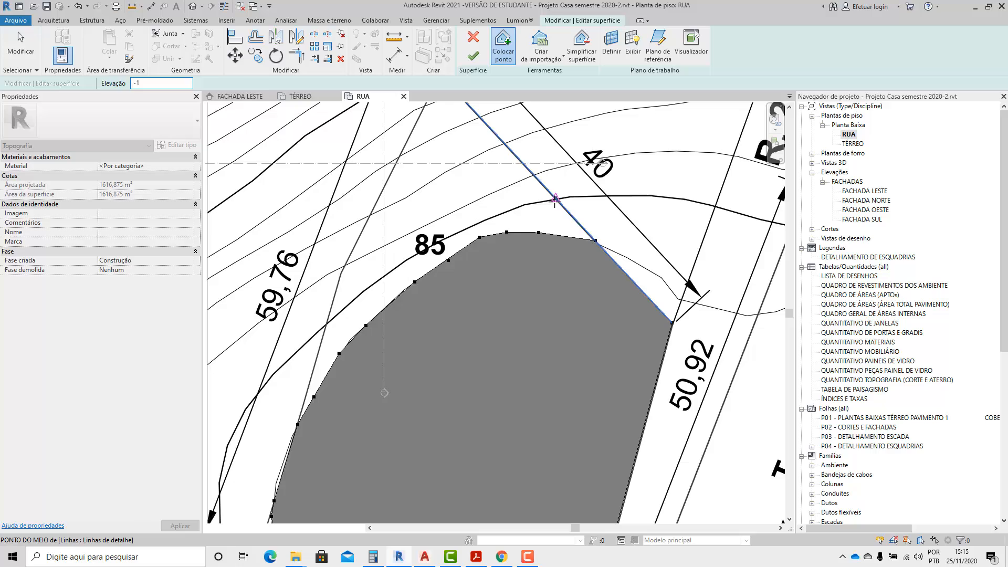
click(527, 204)
click(486, 218)
click(466, 228)
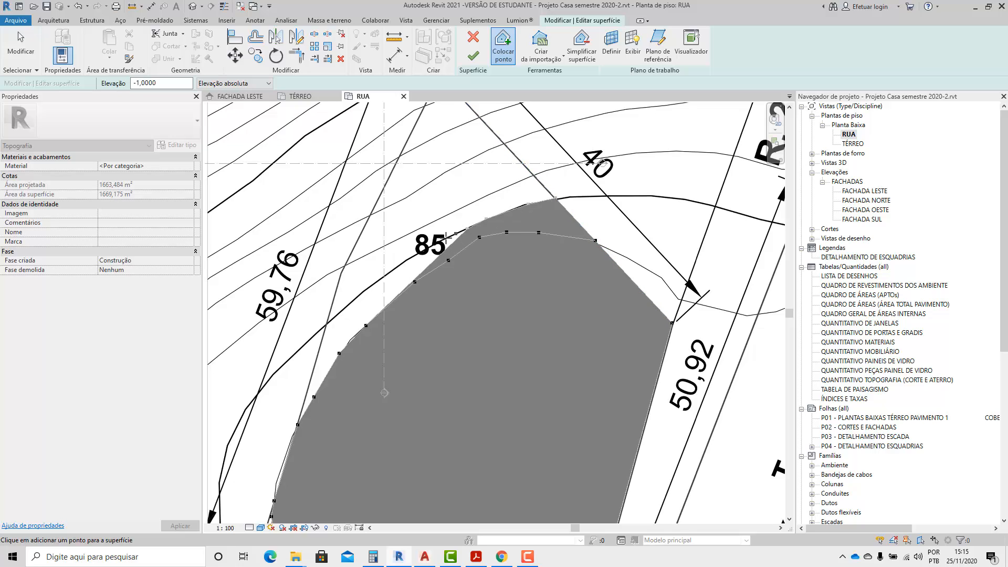
click(446, 239)
click(415, 255)
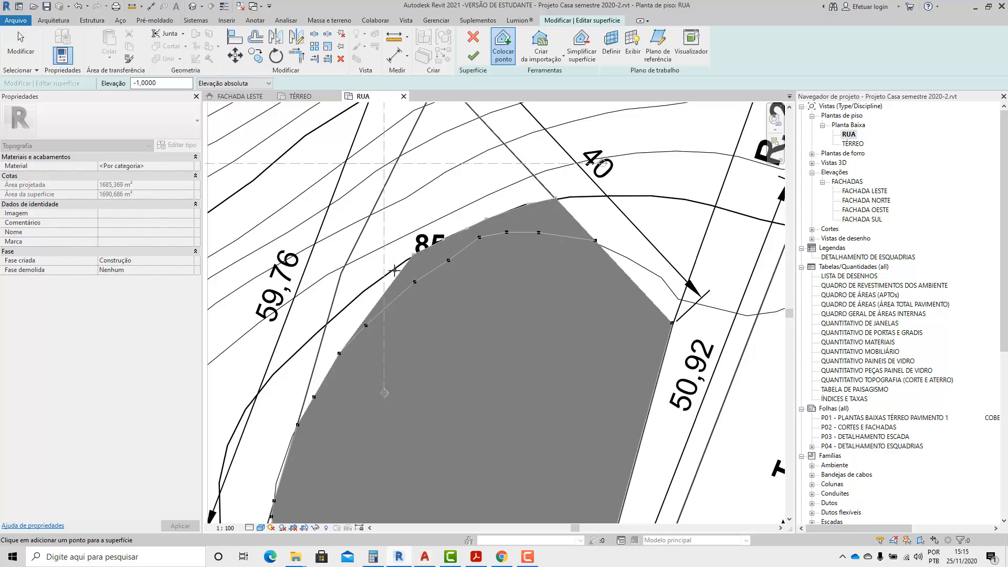
click(383, 277)
click(368, 288)
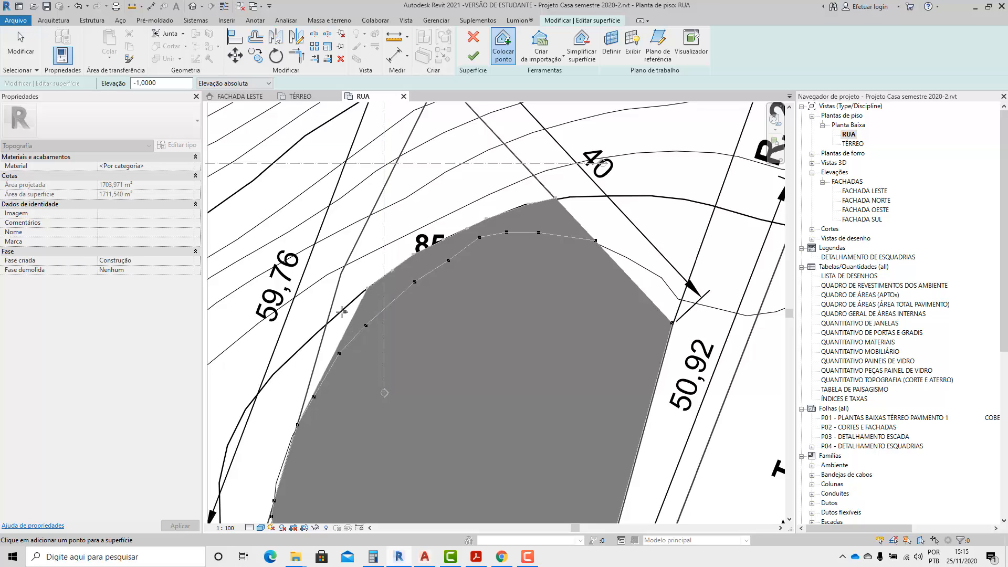
click(339, 312)
Continue placing points at elevation -1,0000 along the 85 contour outside the 59,76 m edge, down to the lower 40 m edge's extension.
click(315, 334)
scroll(310, 352, down, 2)
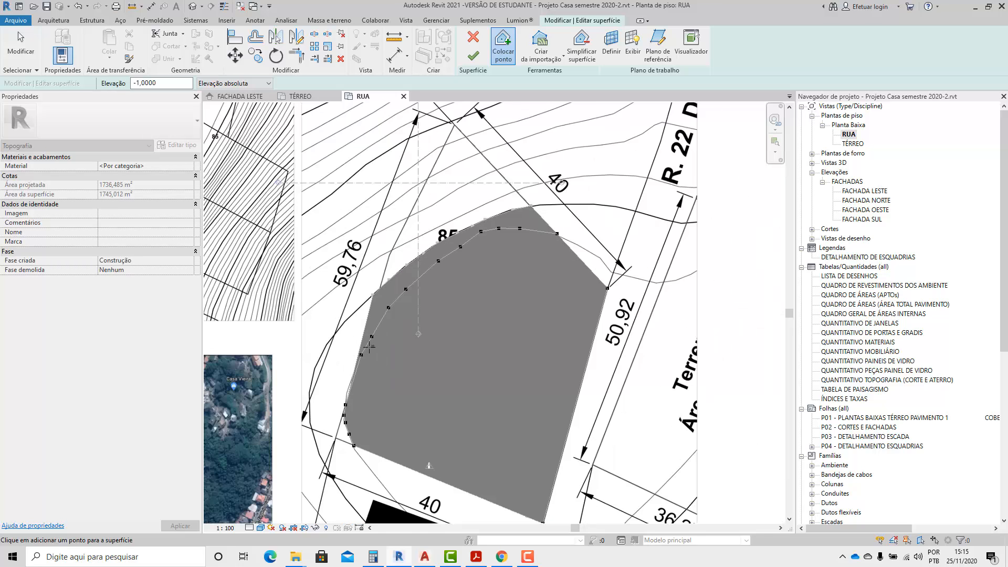
scroll(369, 347, up, 2)
click(356, 285)
click(334, 310)
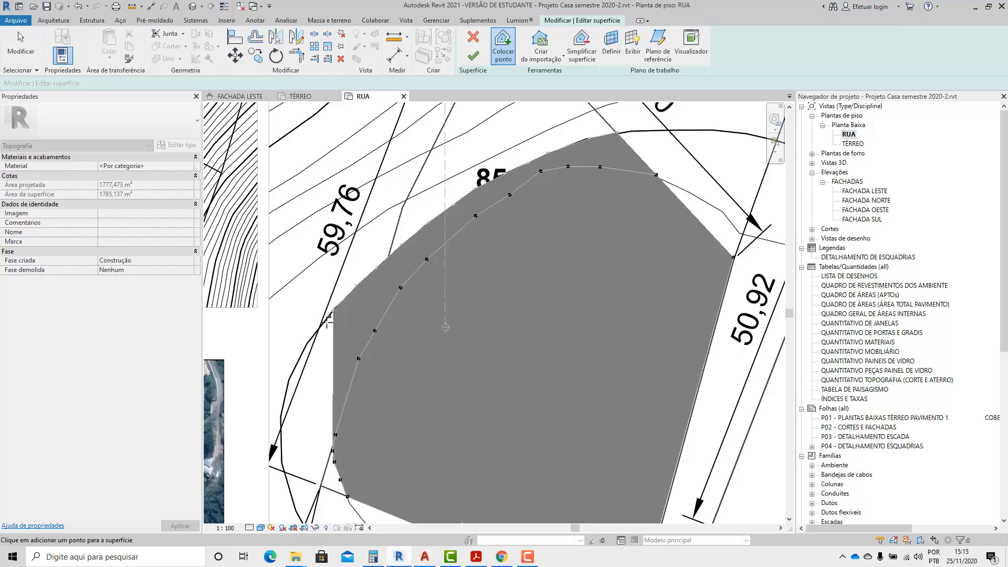
click(320, 327)
click(298, 378)
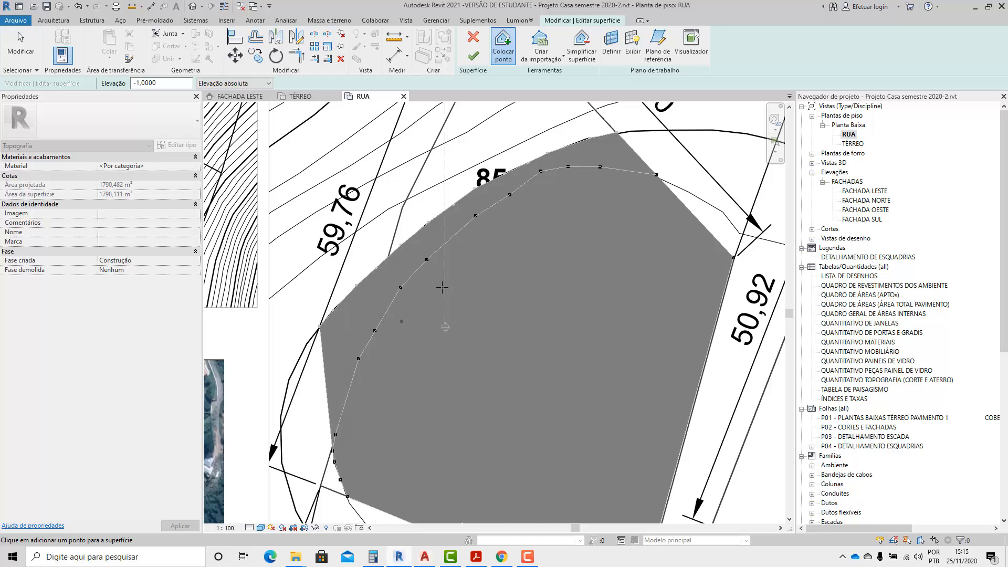
scroll(442, 287, down, 2)
scroll(344, 378, up, 2)
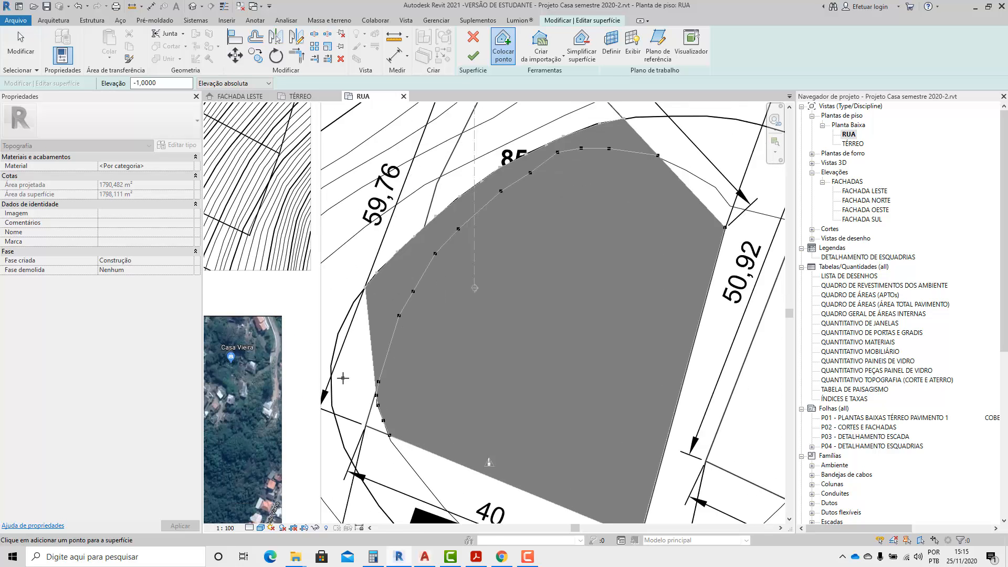
scroll(343, 377, down, 1)
click(331, 378)
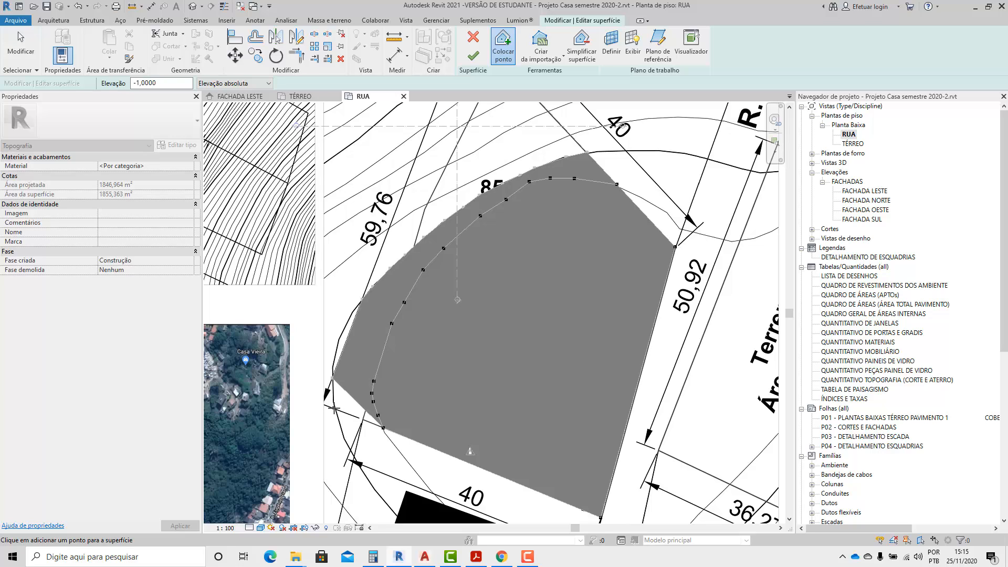
click(336, 409)
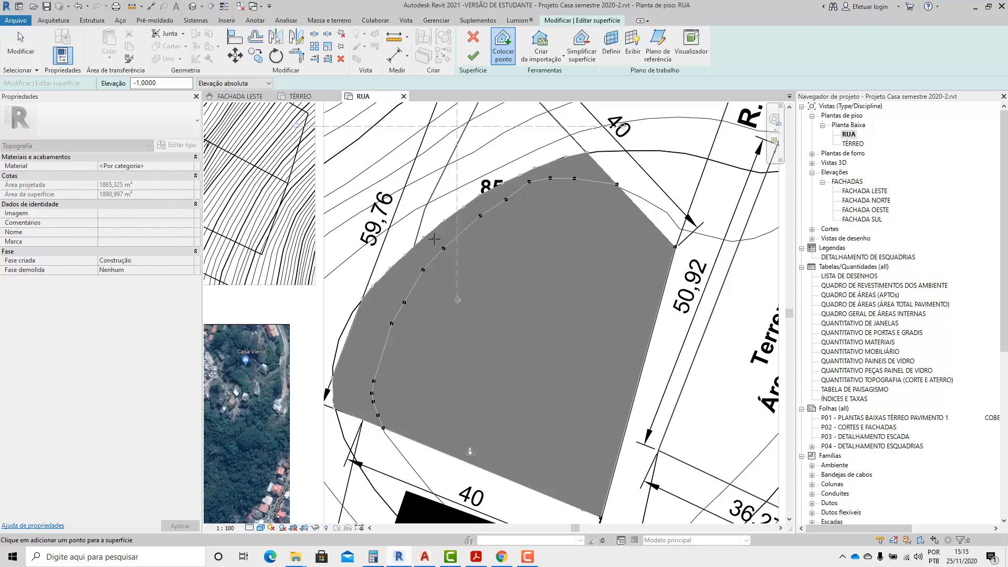
Set the elevation for new points to -2,0000 and end point placement.
click(143, 84)
text(-2)
scroll(564, 139, up, 2)
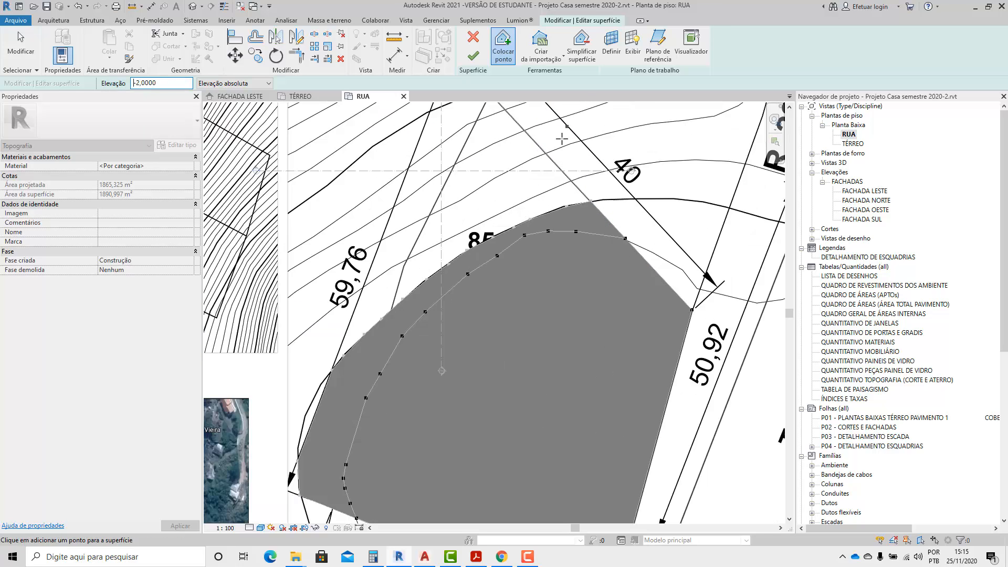
scroll(554, 228, down, 2)
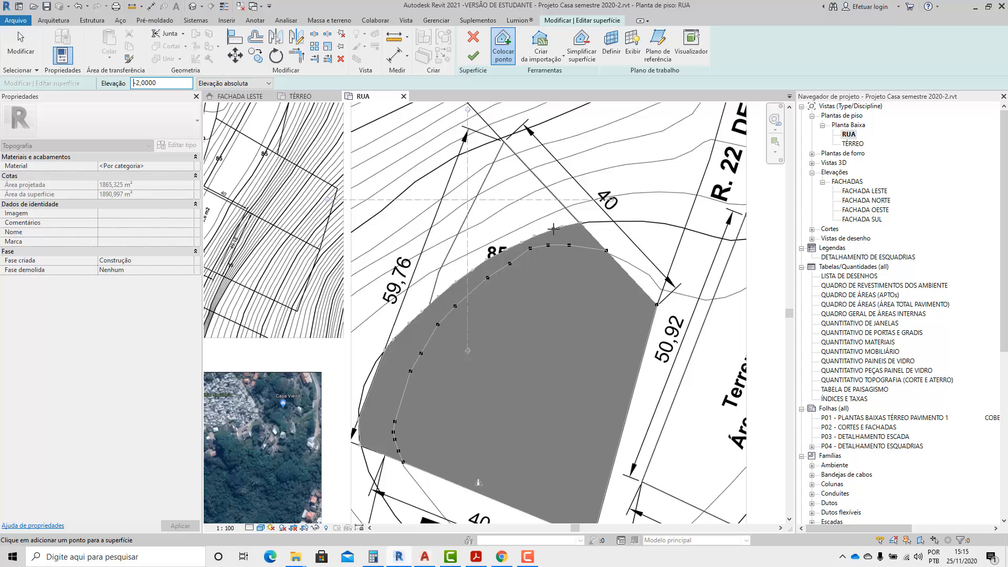
scroll(508, 193, down, 1)
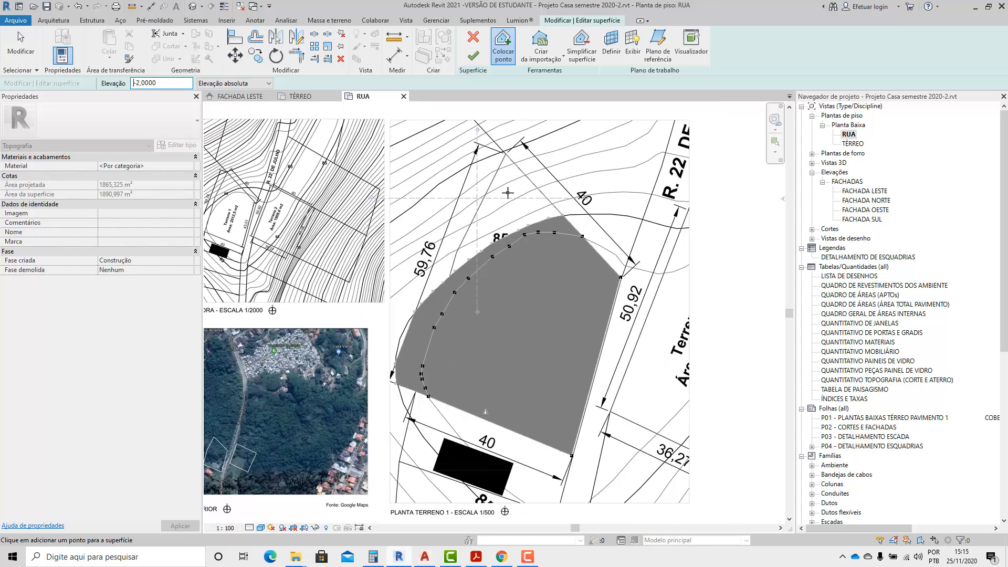
scroll(452, 357, up, 1)
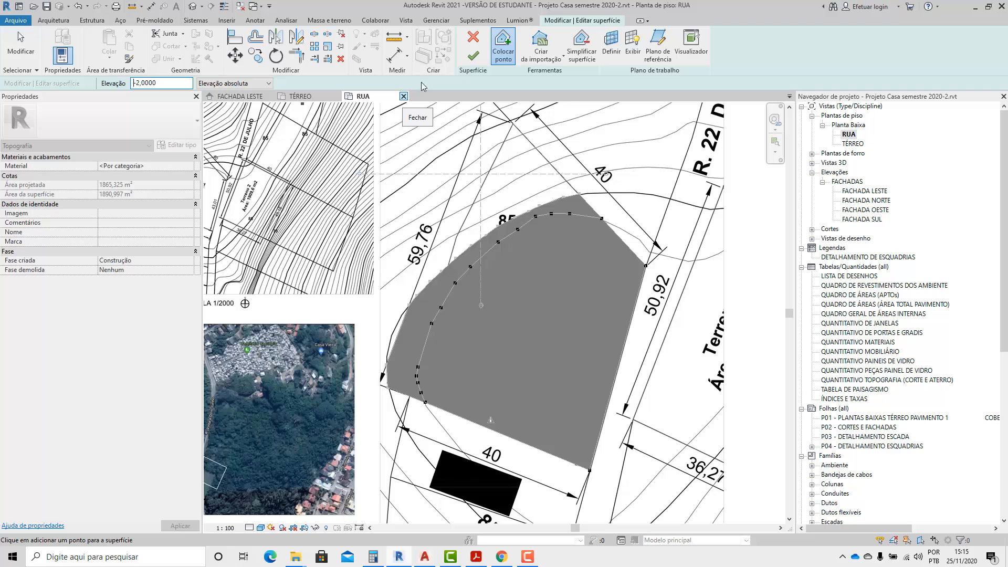
click(11, 52)
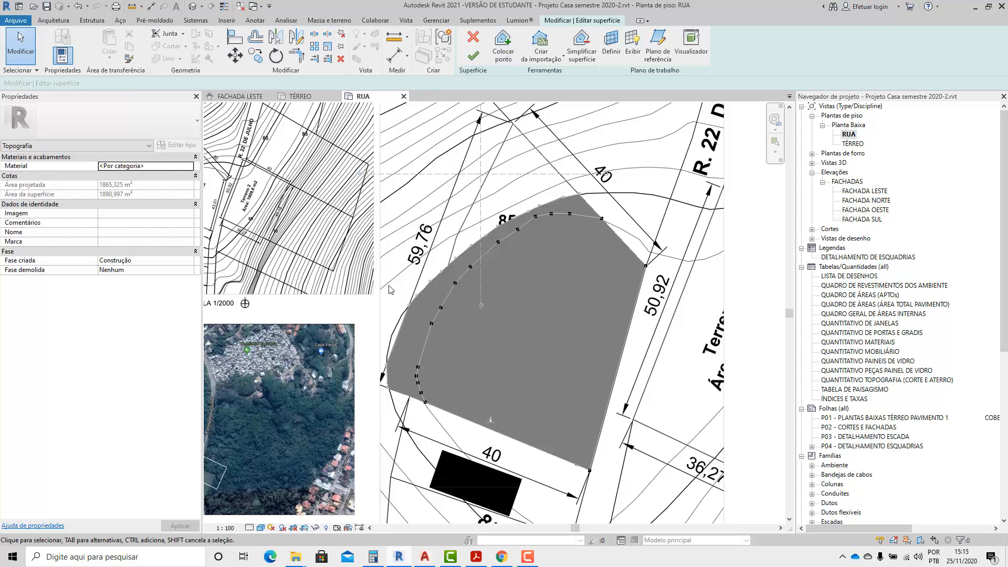
Delete the six points on the 85 contour that lie outside Terreno 1's 59,76 m edge.
drag(423, 258, 387, 350)
scroll(575, 292, down, 2)
scroll(520, 302, up, 2)
click(425, 360)
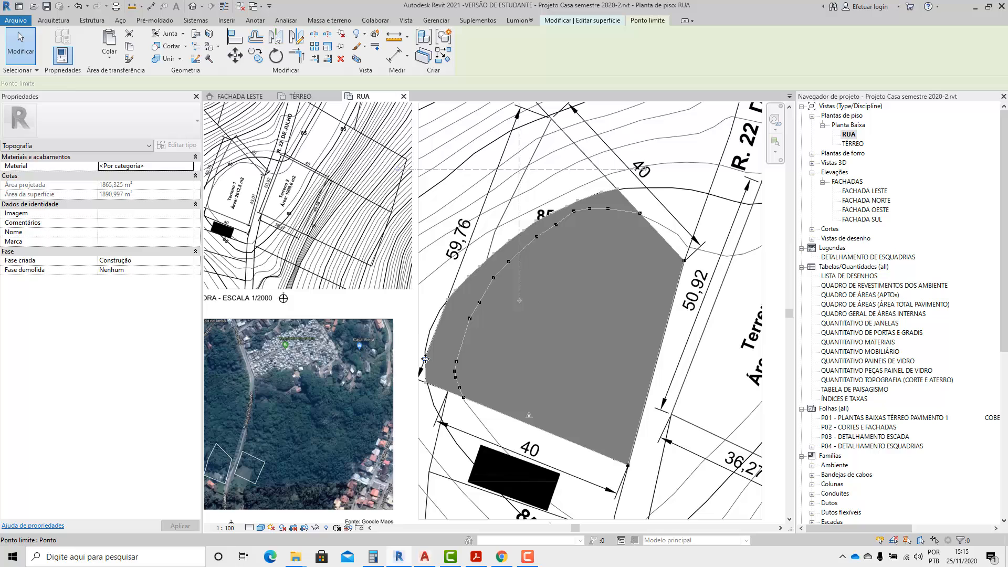
click(440, 389)
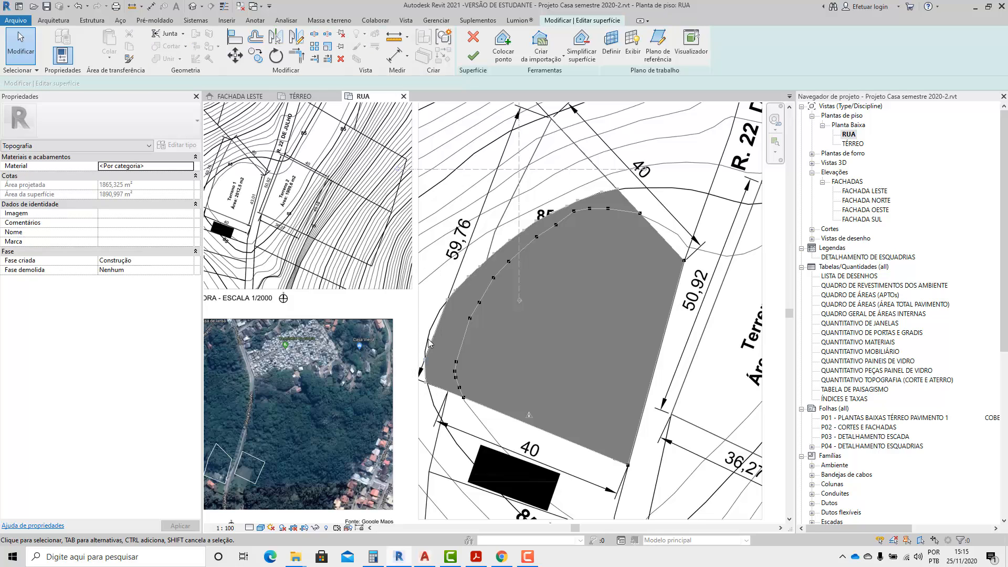
click(428, 361)
key(Delete)
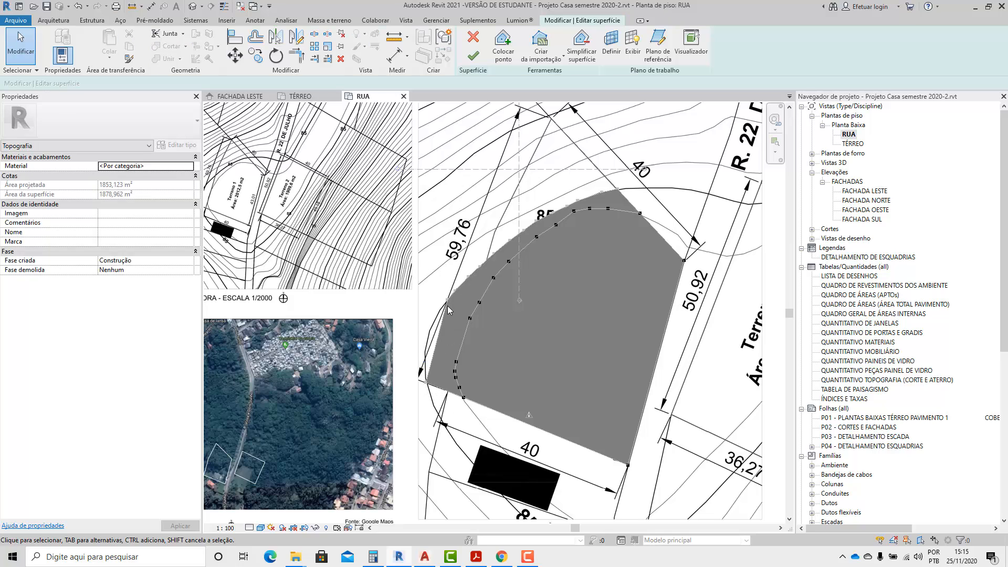
click(447, 300)
key(Delete)
click(455, 290)
key(Delete)
click(468, 277)
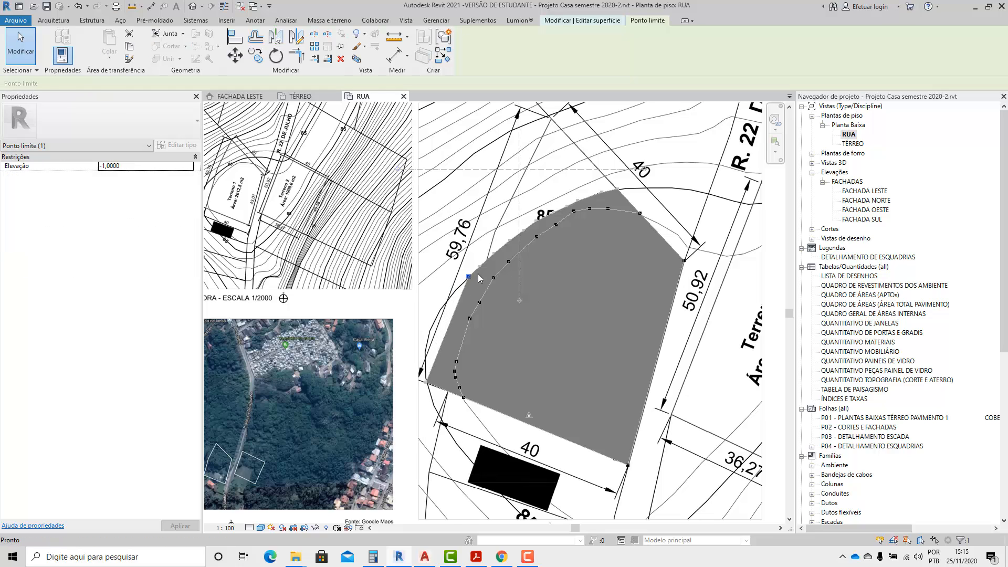
key(Delete)
click(480, 267)
key(Delete)
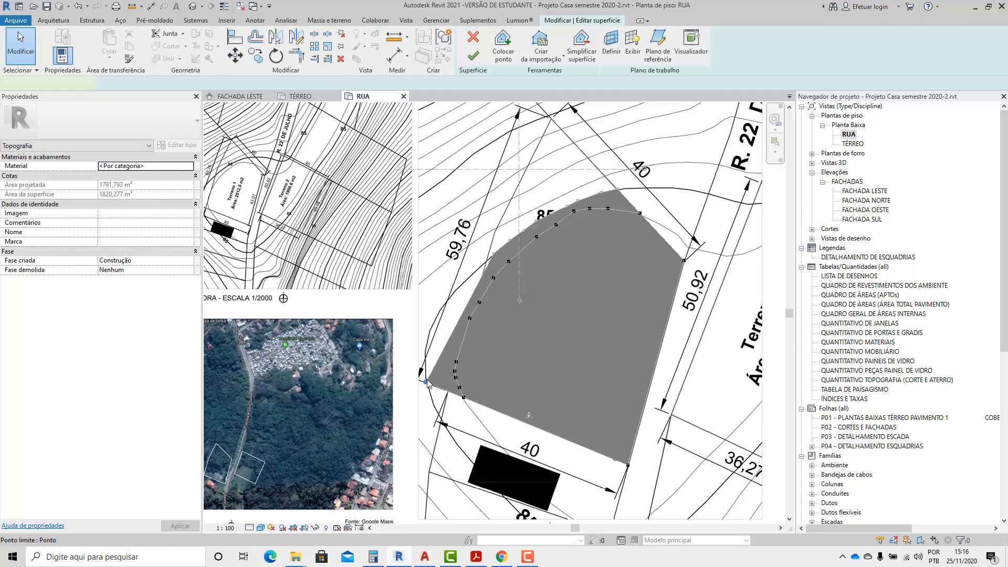
click(430, 378)
key(Delete)
Shift the last remaining point on the 85 contour onto its crossing with the 59,76 m edge and set its elevation to -2,0000.
click(494, 257)
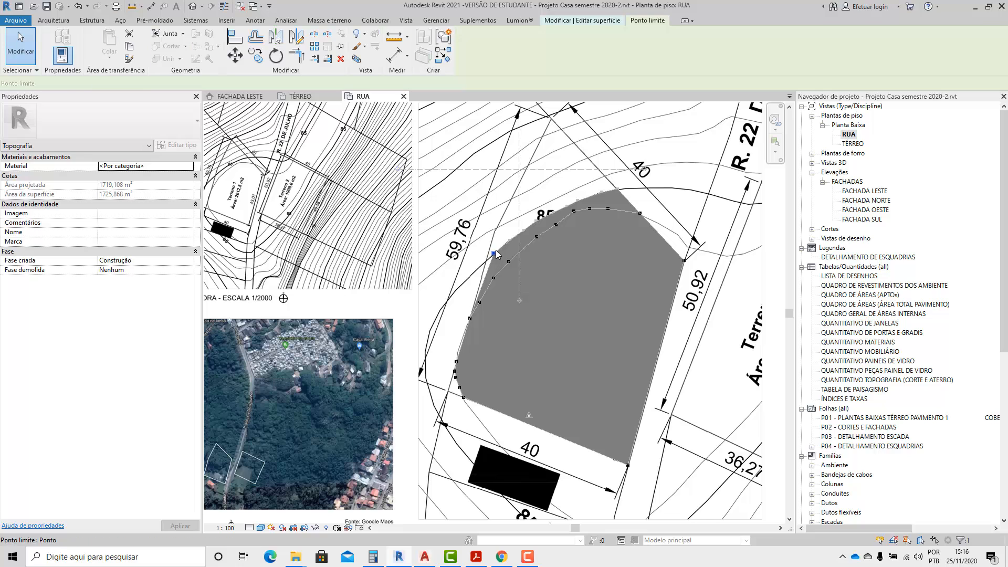
scroll(486, 264, up, 2)
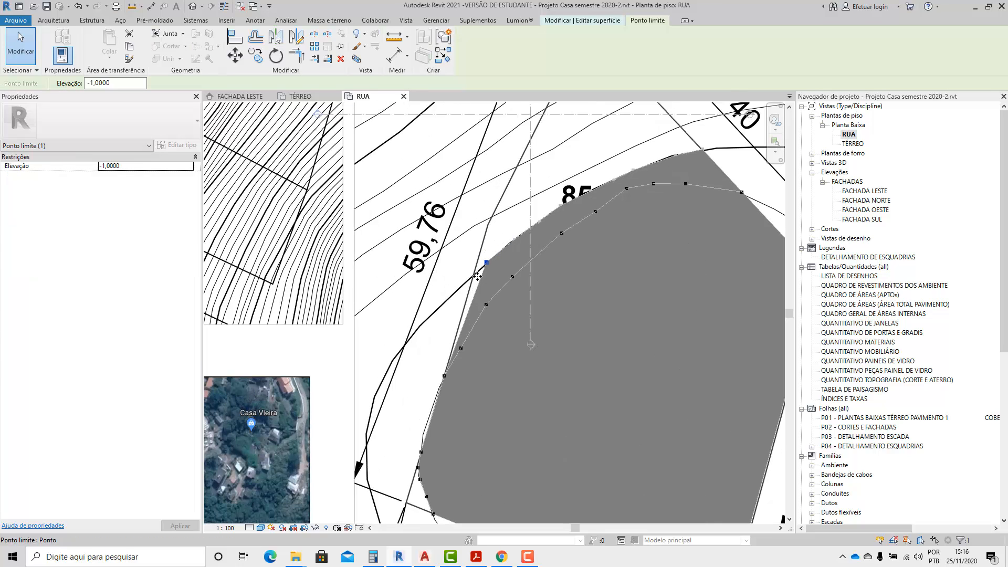
drag(477, 276, 472, 278)
scroll(468, 287, down, 1)
drag(120, 83, 55, 82)
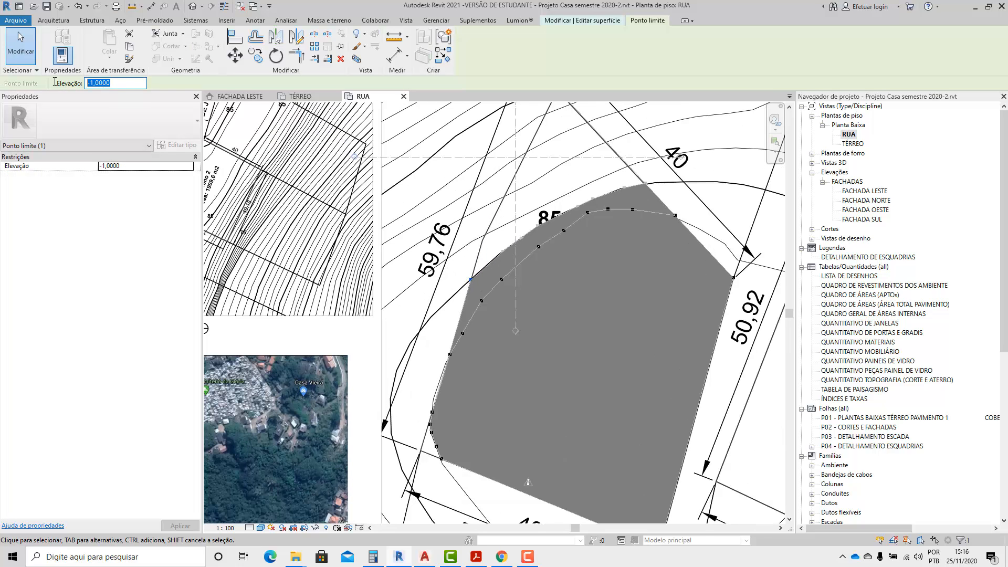
text(-2)
Place points at elevation -2,0000 along the first contour above 85, from the upper 40 m edge to the 59,76 m edge.
click(577, 20)
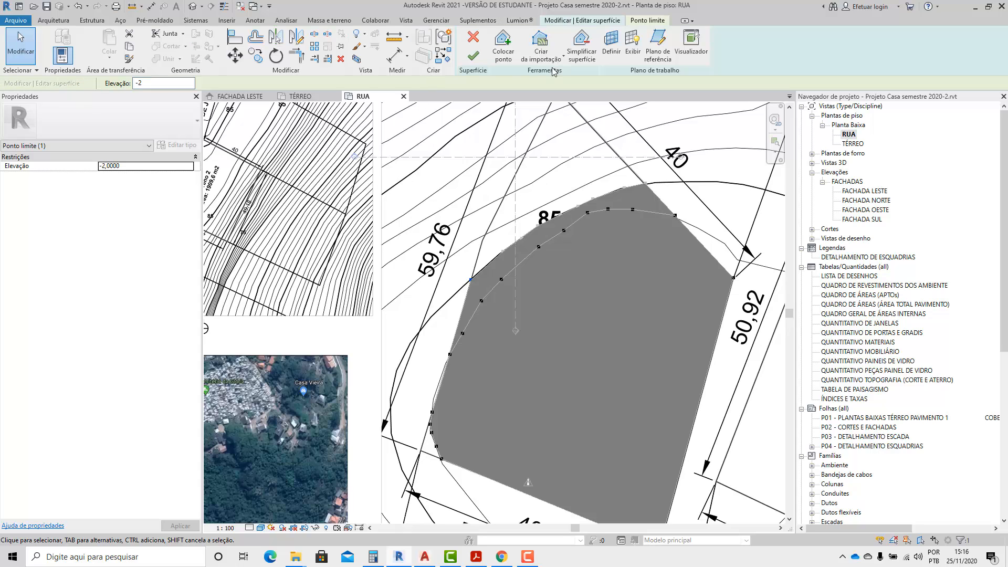
click(499, 60)
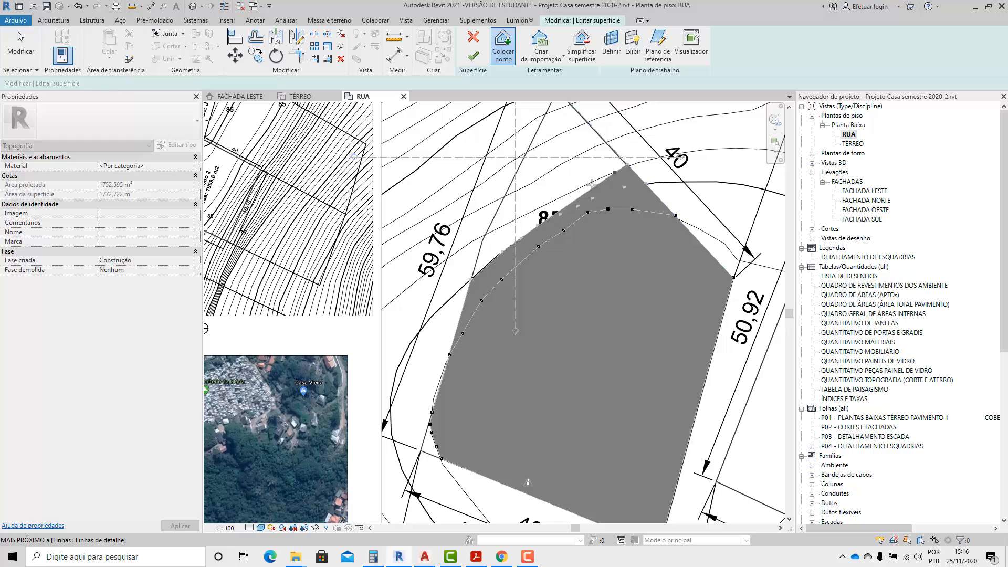
click(576, 187)
click(540, 203)
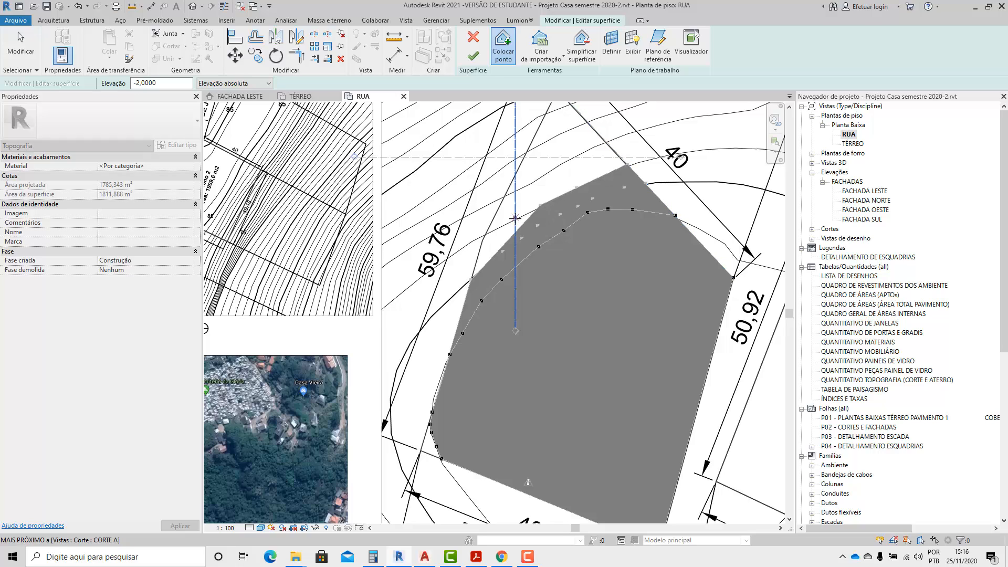
click(483, 234)
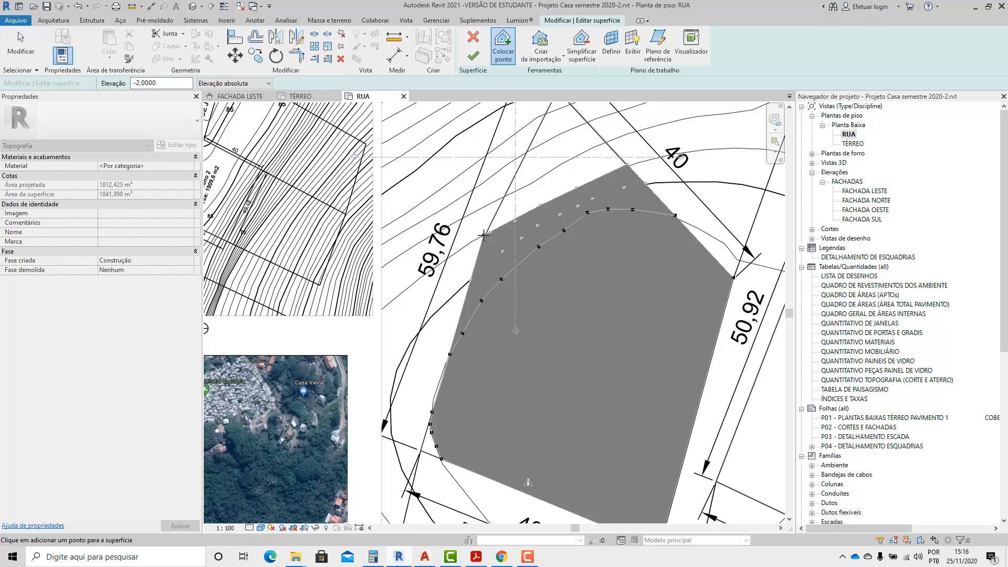
Place points at elevation -3,0000 along the second contour above 85, from the upper 40 m edge to the 59,76 m edge.
drag(162, 83, 98, 84)
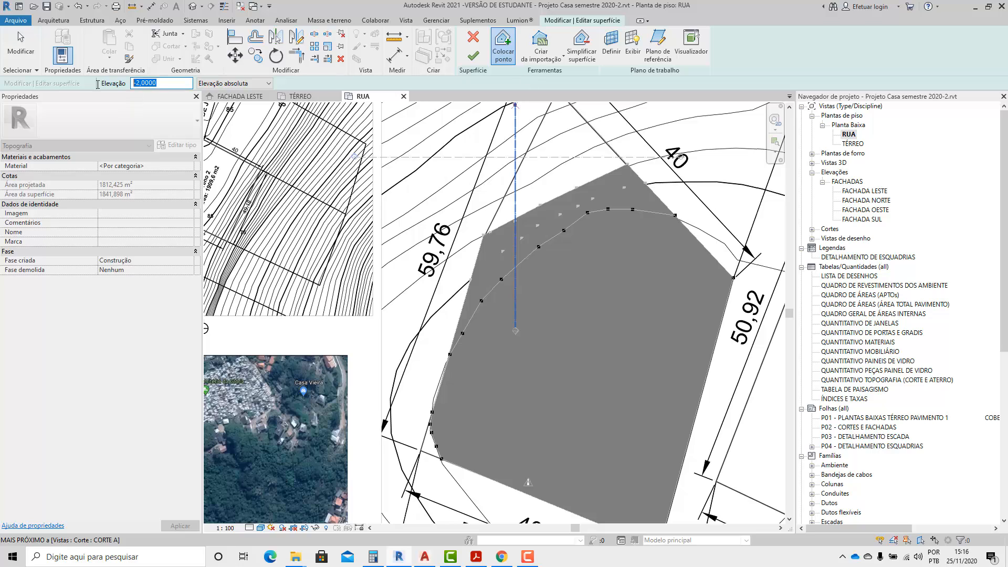
text(-3)
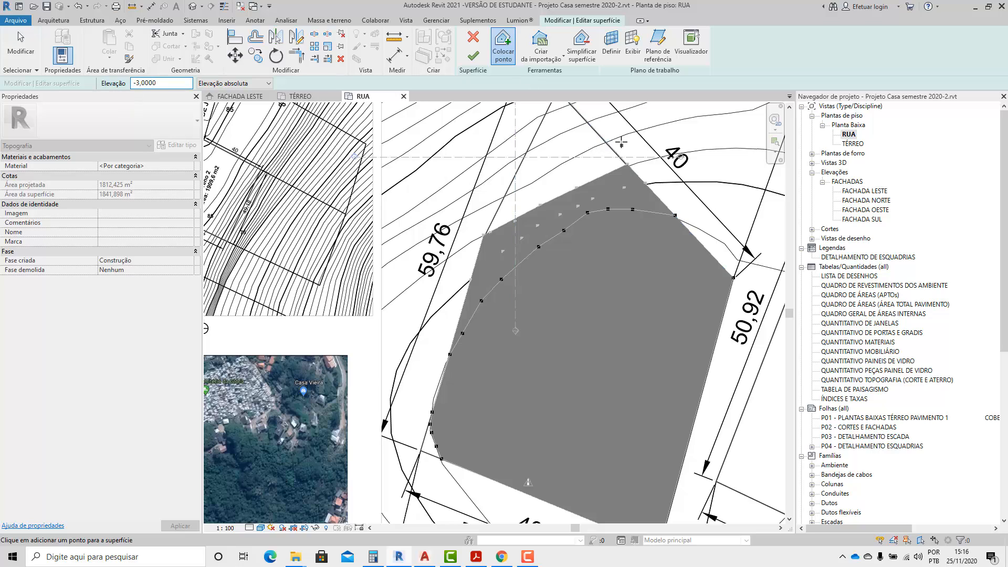
click(603, 142)
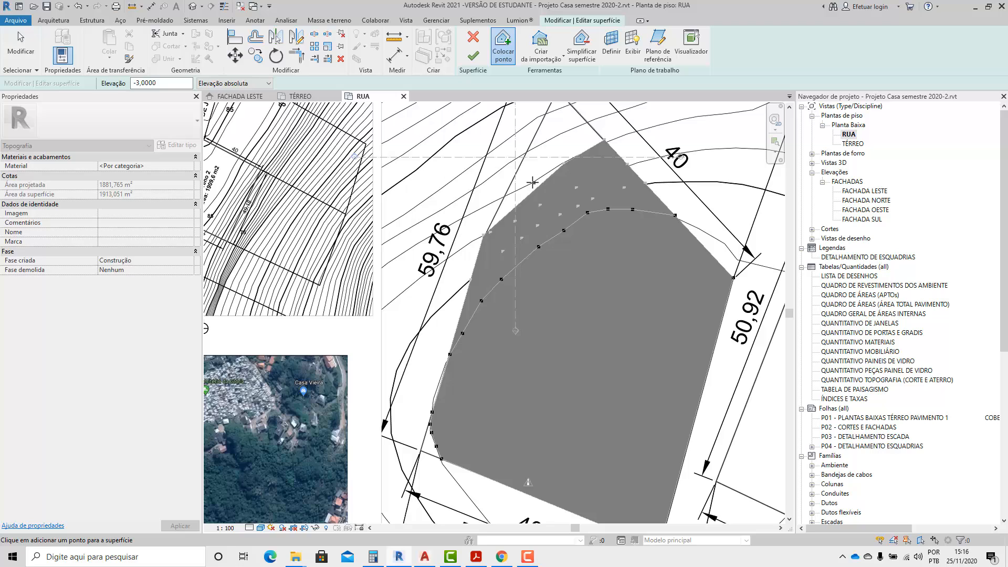
click(515, 193)
Place points at elevation -4,0000 along the third contour above 85, from the upper 40 m edge to the 59,76 m edge.
drag(157, 83, 109, 87)
text(-4)
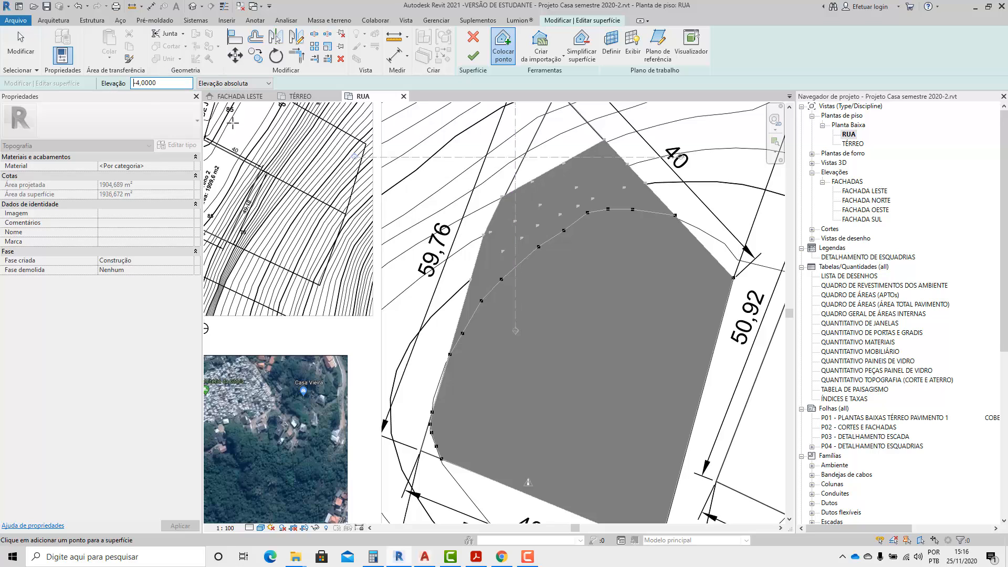
click(586, 122)
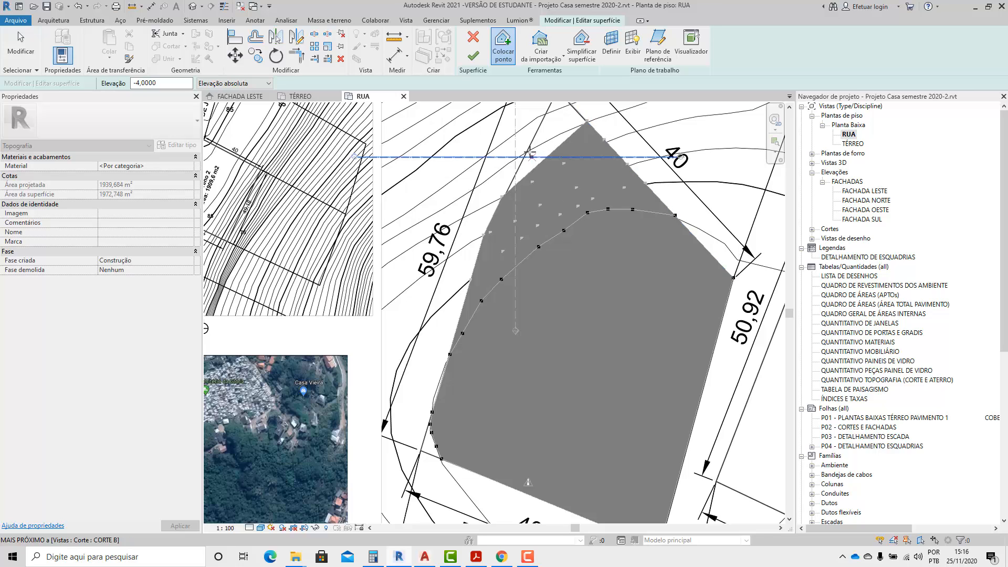
click(526, 151)
Place points at elevation -5,0000 where the fourth contour above 85 crosses the upper 40 m edge and the 59,76 m edge.
scroll(530, 157, down, 2)
scroll(558, 219, up, 2)
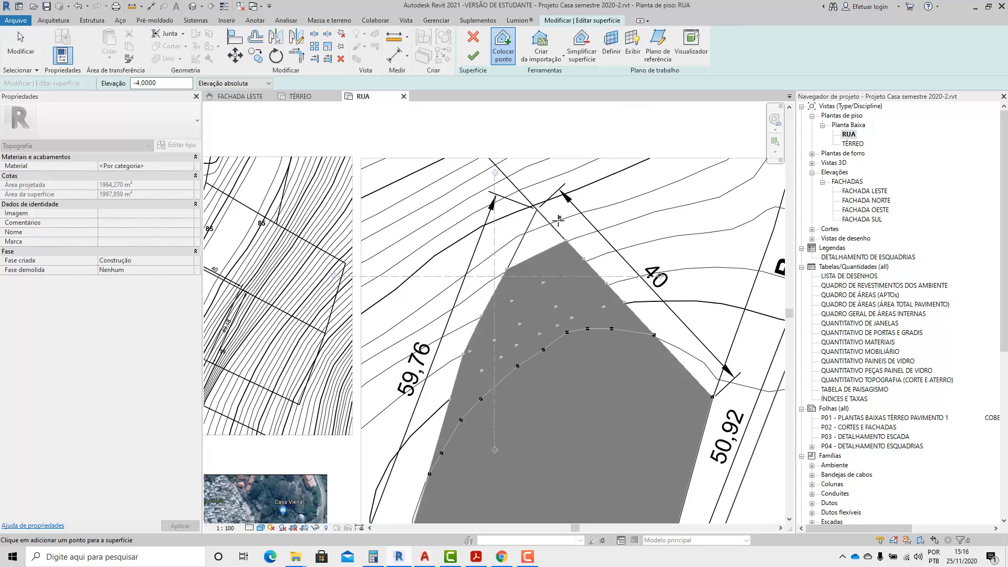
drag(159, 84, 95, 87)
text(-)
click(549, 223)
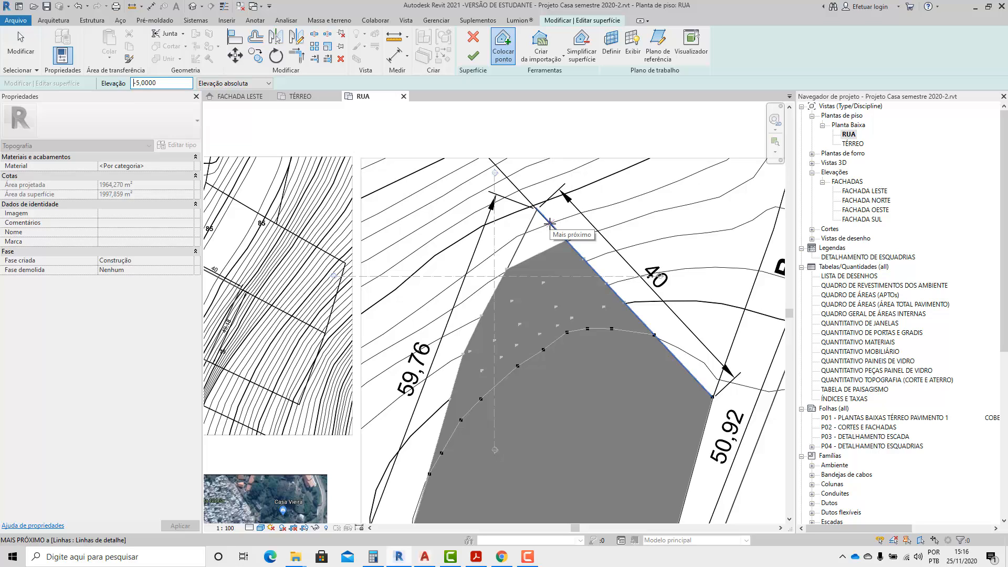
click(527, 232)
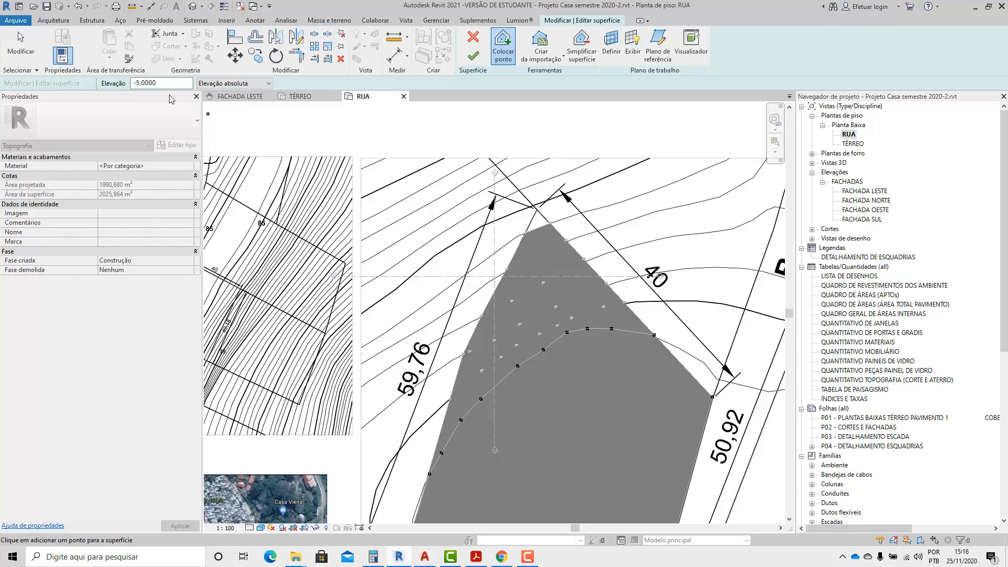
Place a point at elevation -6,0000 on the lot's apex, where the upper 40 m and 59,76 m edges meet.
drag(190, 83, 109, 85)
text(-6)
click(536, 209)
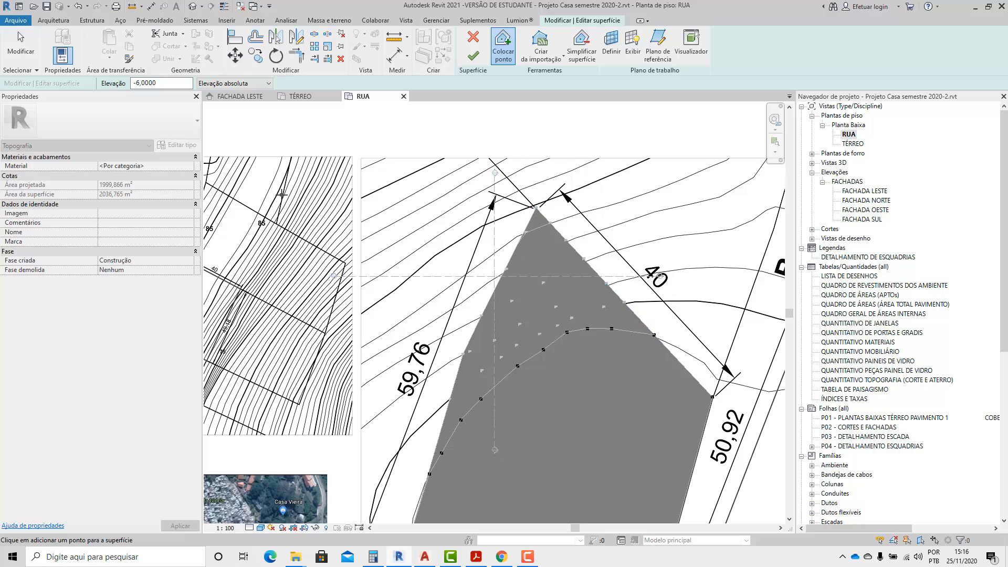
Place a point at elevation -1,0000 on the corner between the 59,76 m and lower 40 m edges, and finish the surface edit.
scroll(403, 167, down, 2)
scroll(389, 460, up, 2)
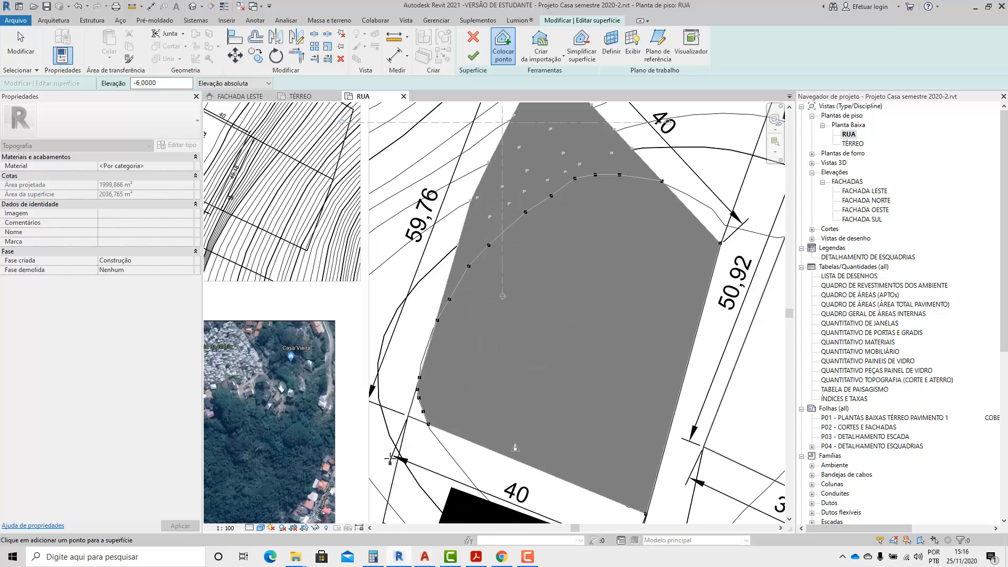
drag(171, 81, 103, 84)
text(-1)
key(Return)
scroll(329, 317, down, 2)
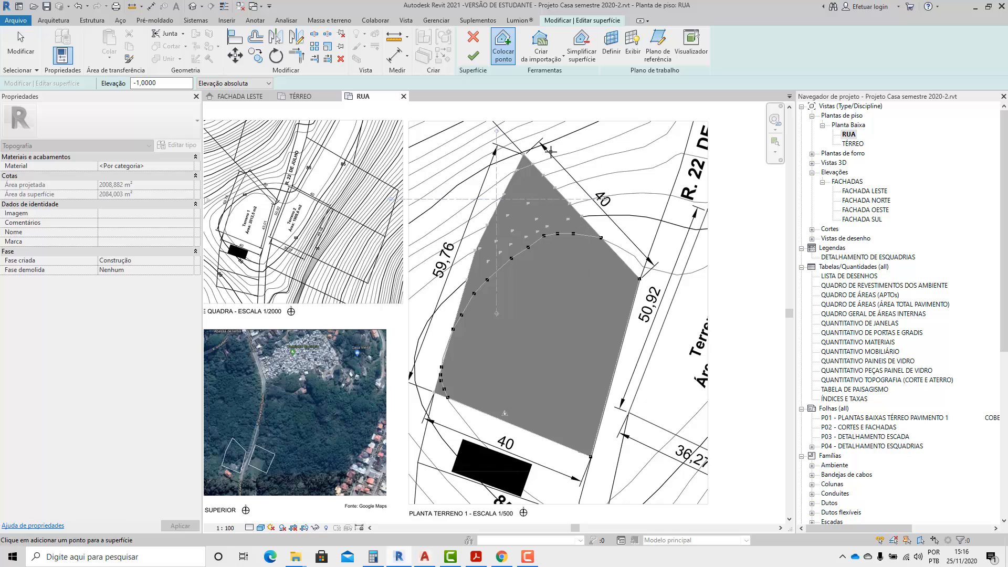
click(473, 55)
scroll(578, 241, down, 1)
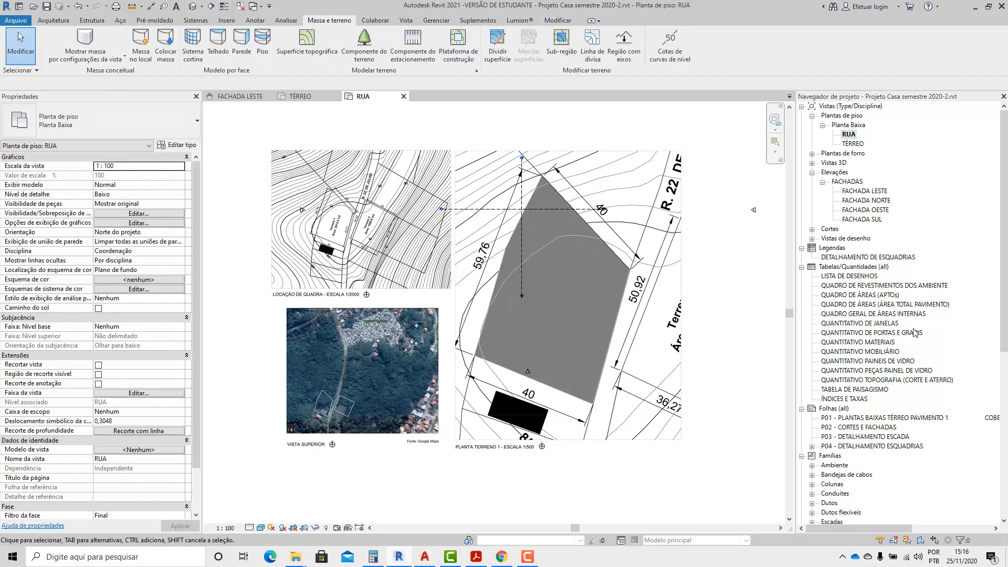
Open the {3D} view and examine the shape of the terrain surface from several sides.
click(811, 163)
click(823, 172)
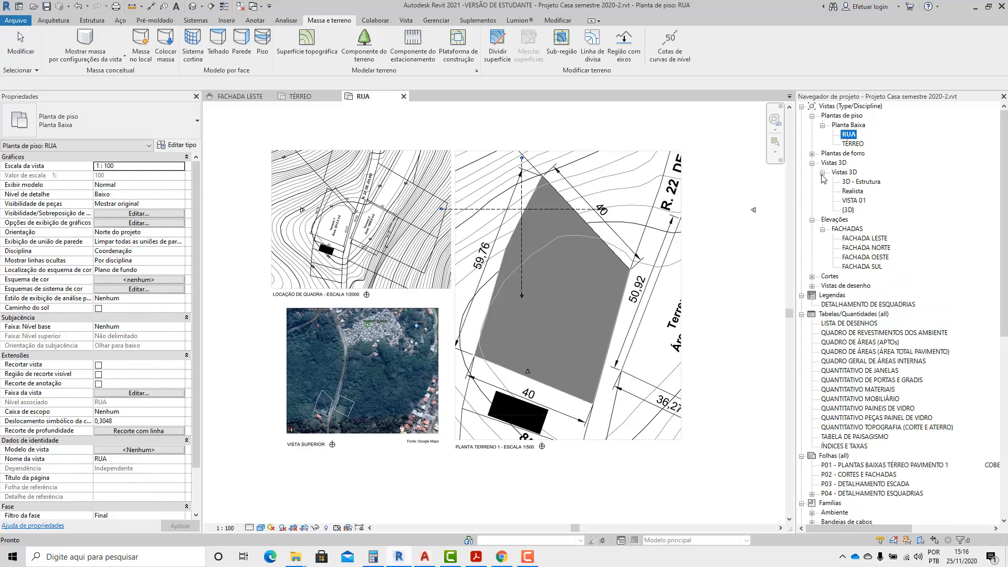
double_click(848, 210)
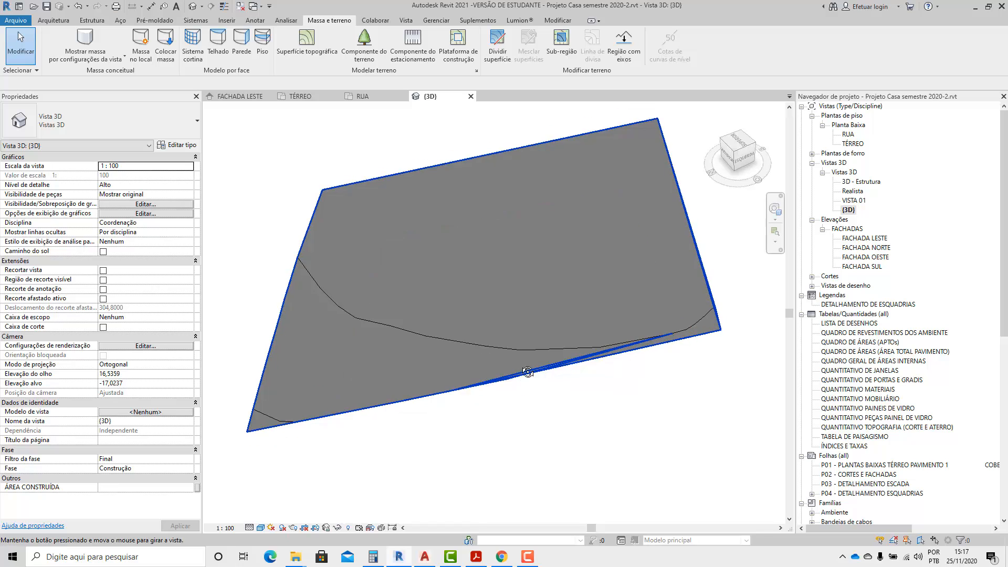
shift+middle_drag(527, 371, 656, 314)
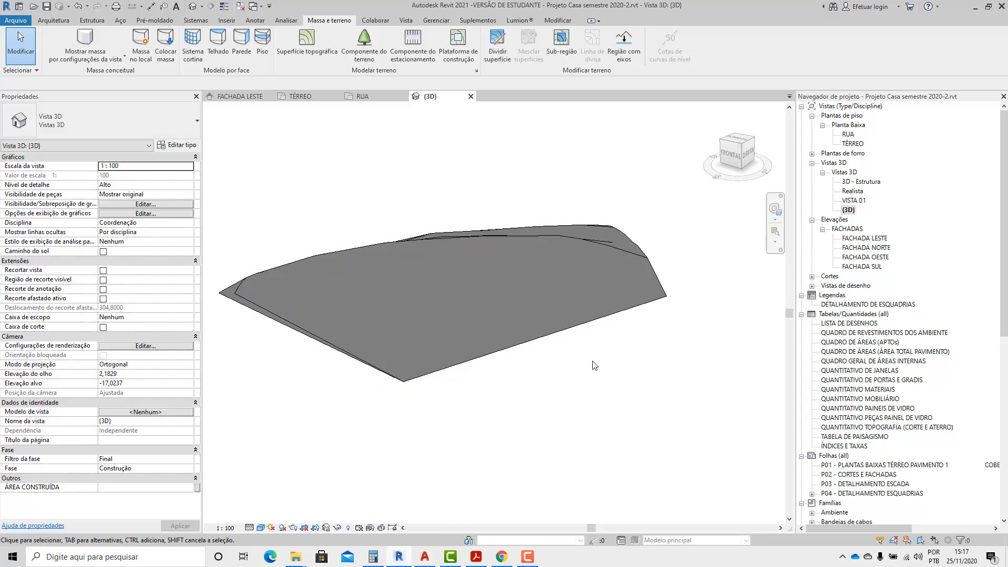
shift+middle_drag(594, 365, 399, 339)
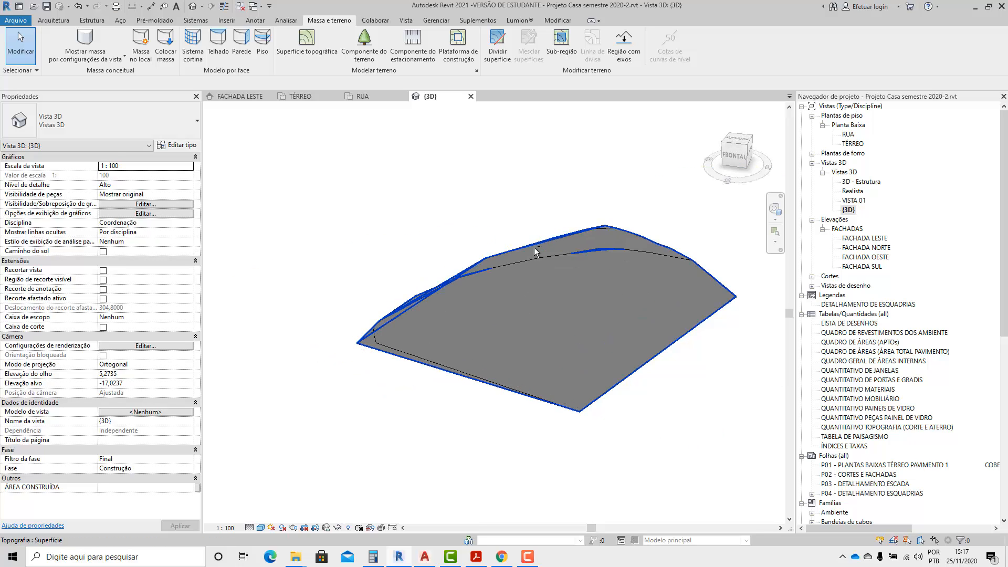
shift+middle_drag(536, 251, 649, 301)
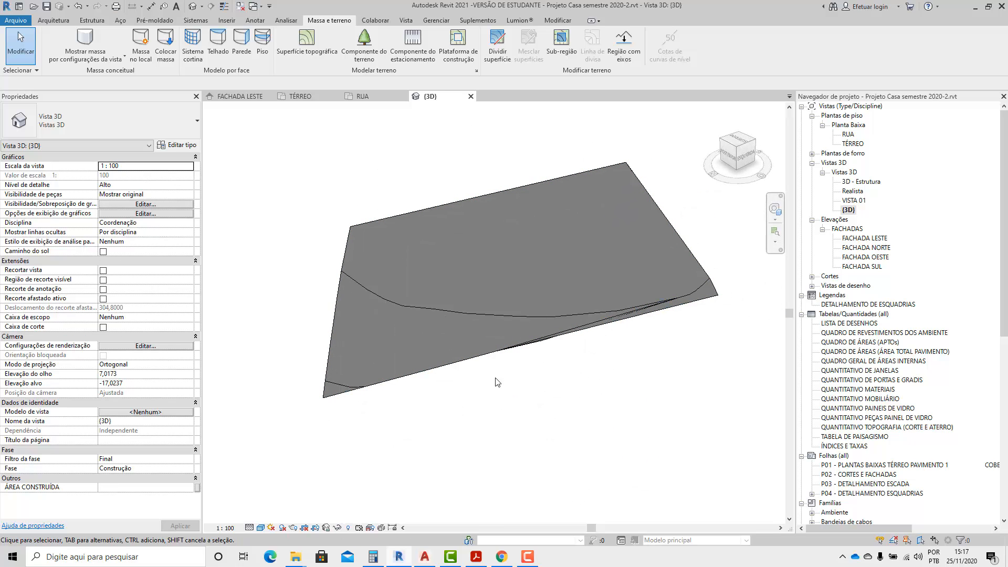
click(487, 309)
click(523, 383)
shift+middle_drag(524, 383, 500, 348)
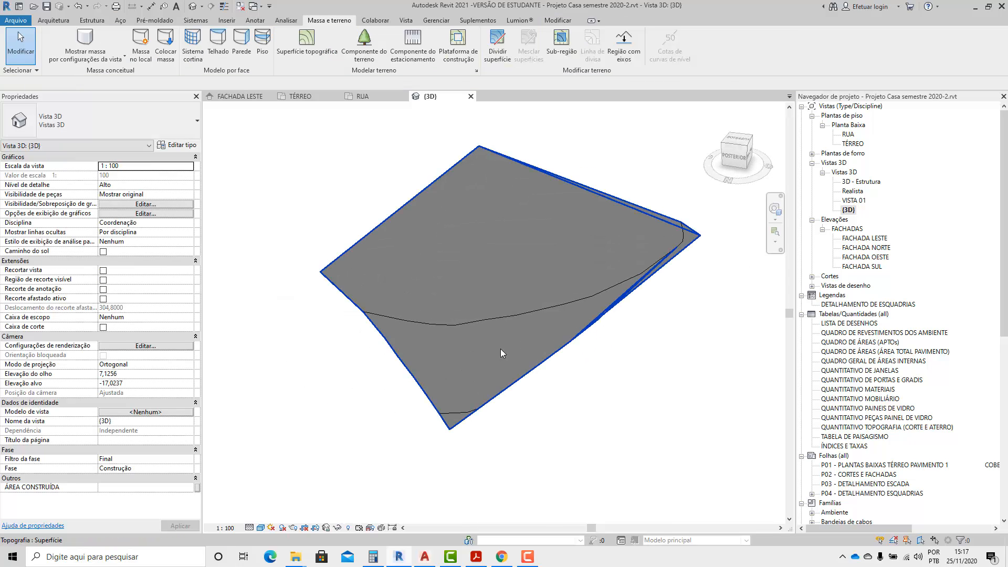
shift+middle_drag(634, 385, 626, 411)
click(541, 237)
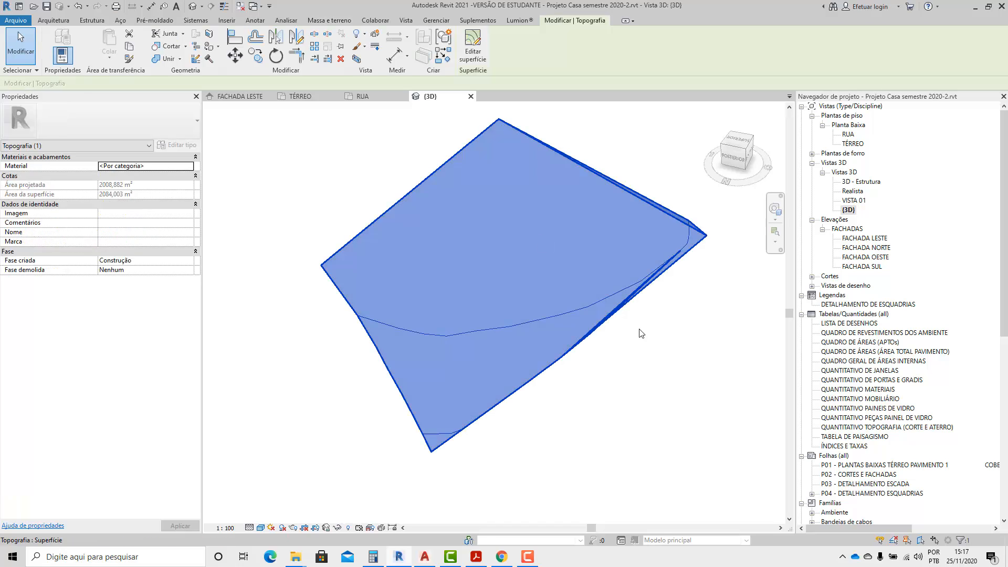
click(639, 330)
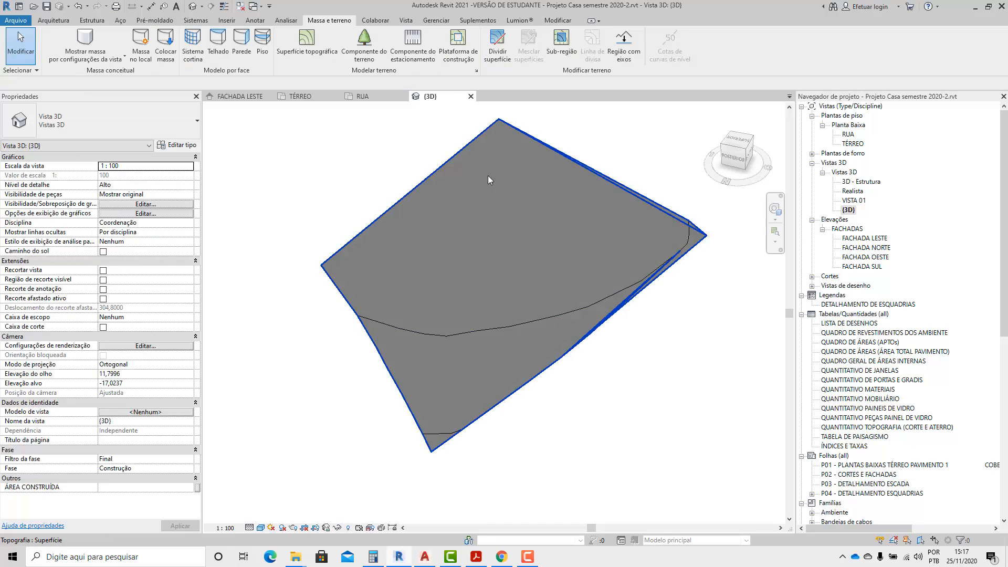
Set the terrain's contour line interval to 1,0000 in the site settings and inspect the contours in 3D.
click(476, 72)
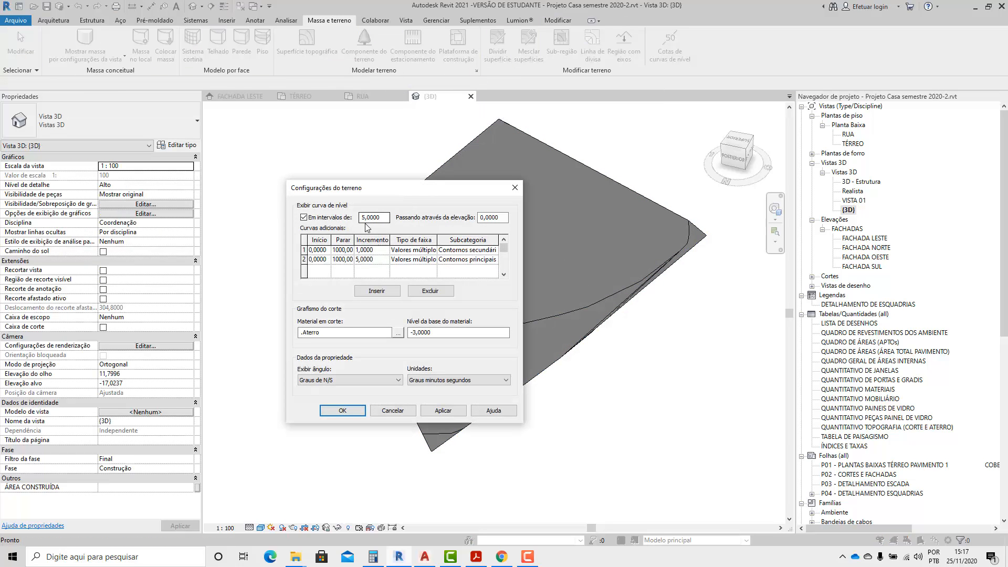
drag(389, 218, 331, 224)
text(1)
click(443, 410)
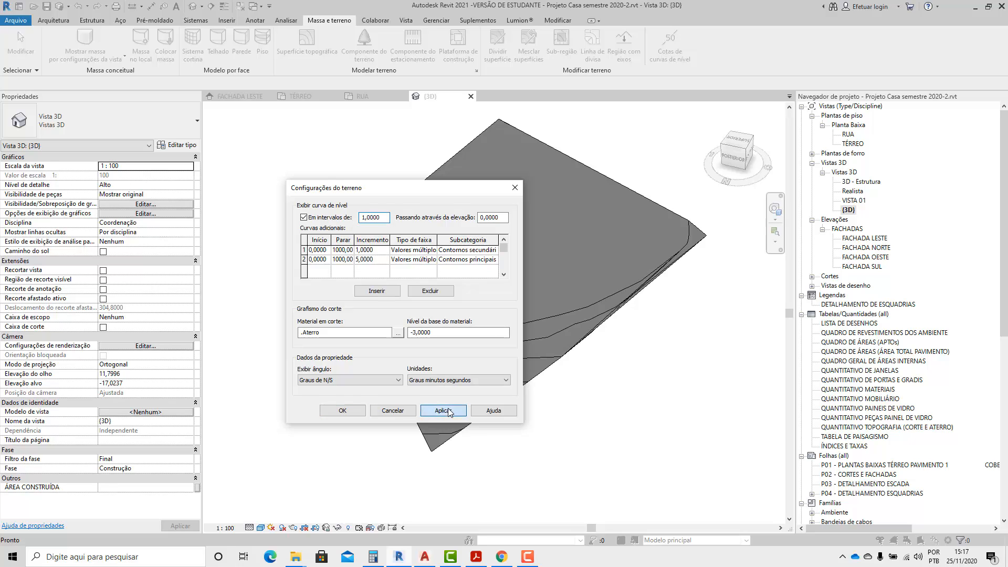
click(354, 413)
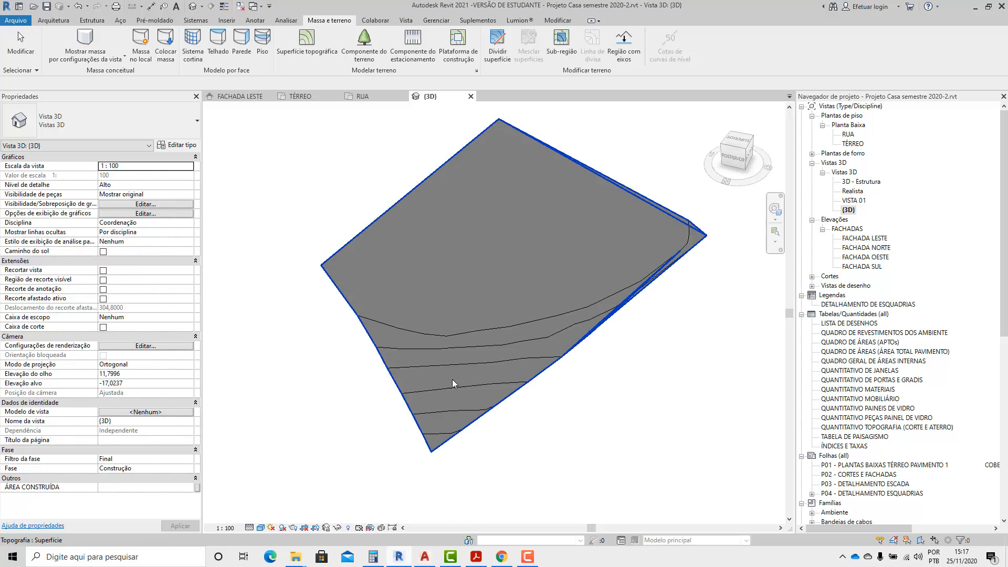
shift+middle_drag(676, 390, 599, 350)
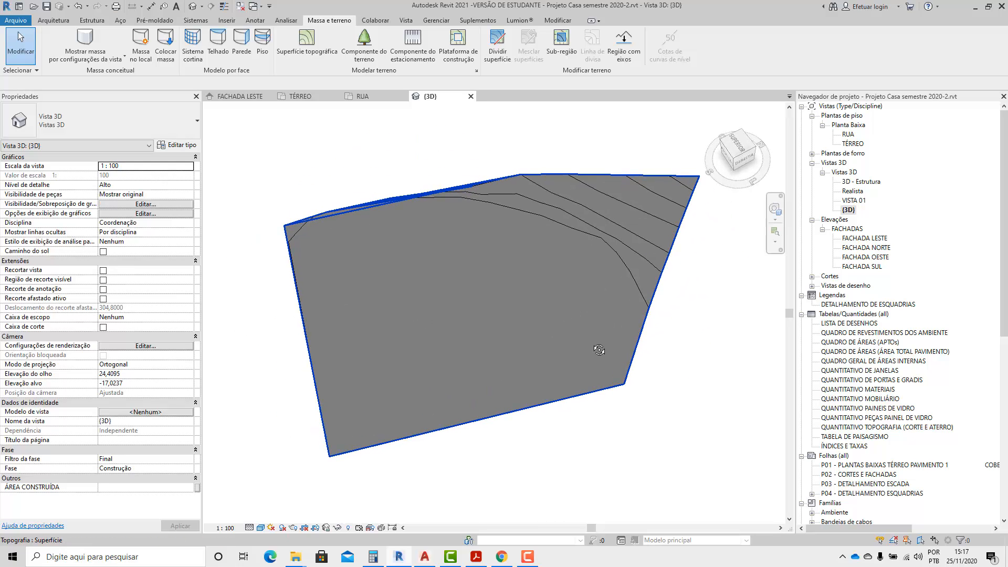
shift+middle_drag(572, 328, 588, 256)
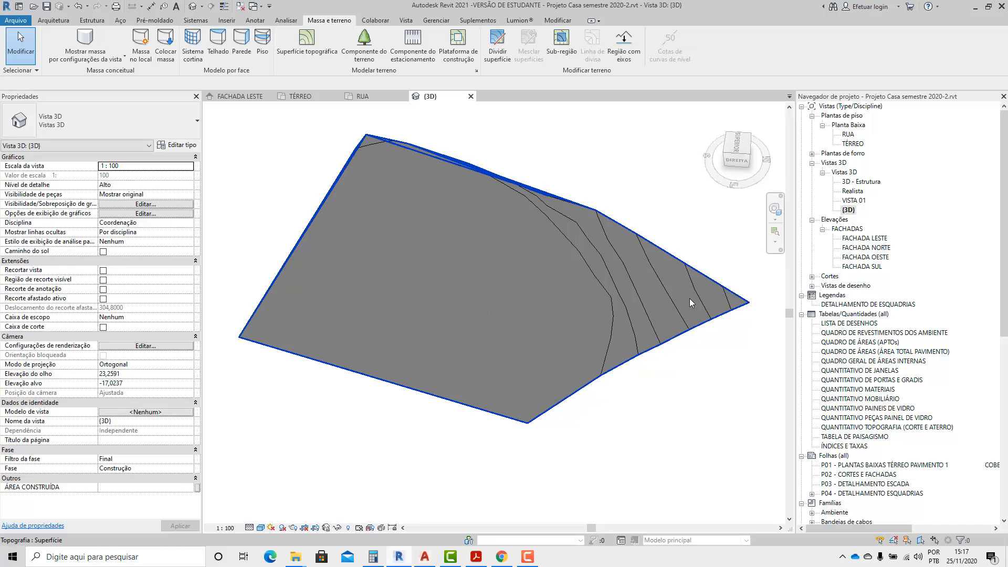
Return to the RUA floor plan and start editing the Terreno 1 surface.
double_click(848, 135)
scroll(553, 362, up, 4)
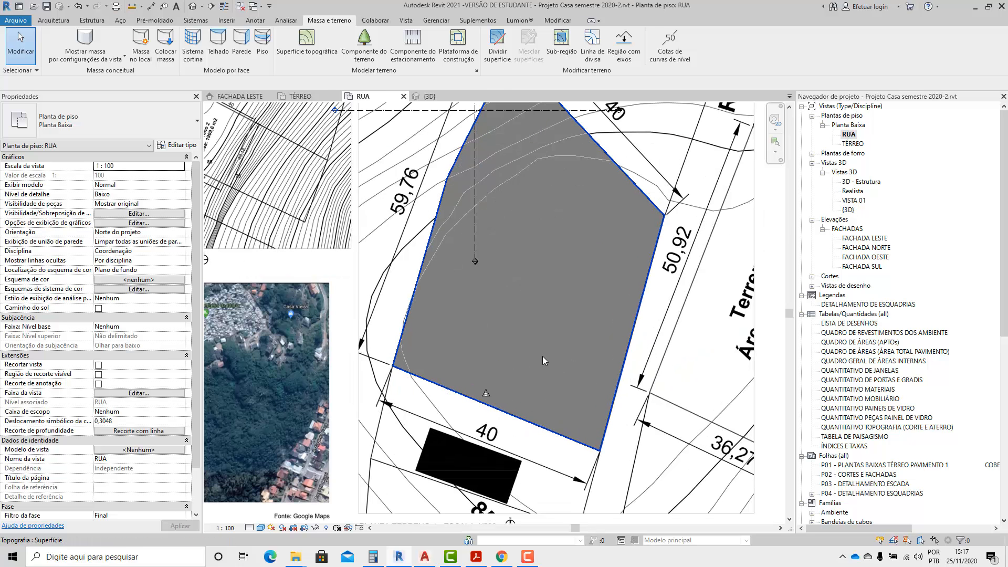
click(590, 417)
scroll(521, 308, down, 2)
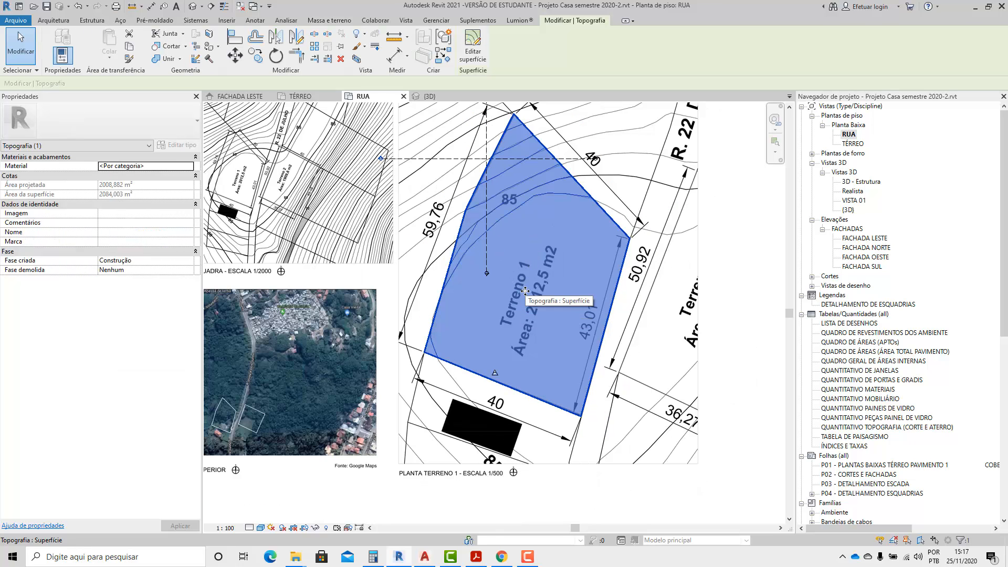
click(472, 48)
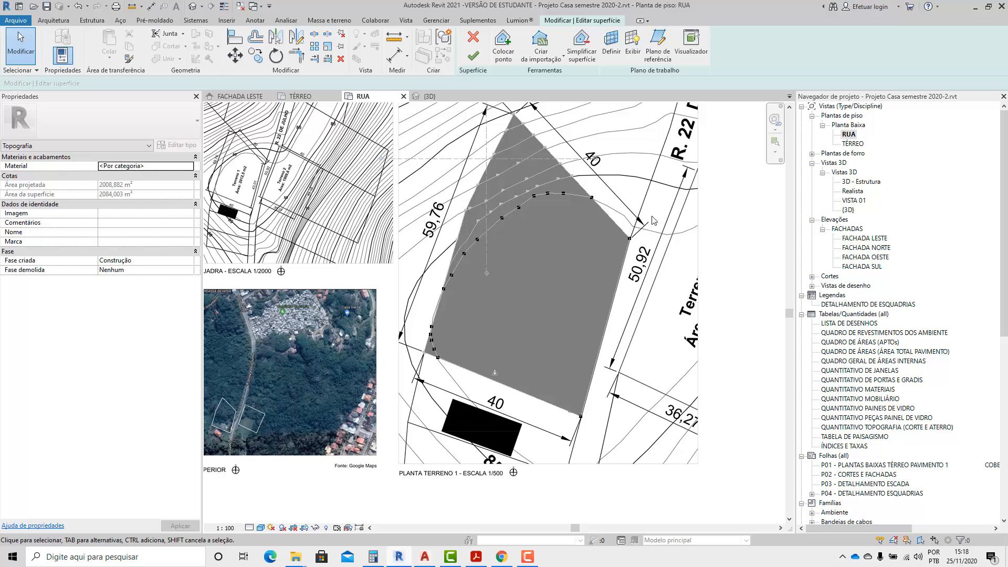
scroll(507, 339, up, 4)
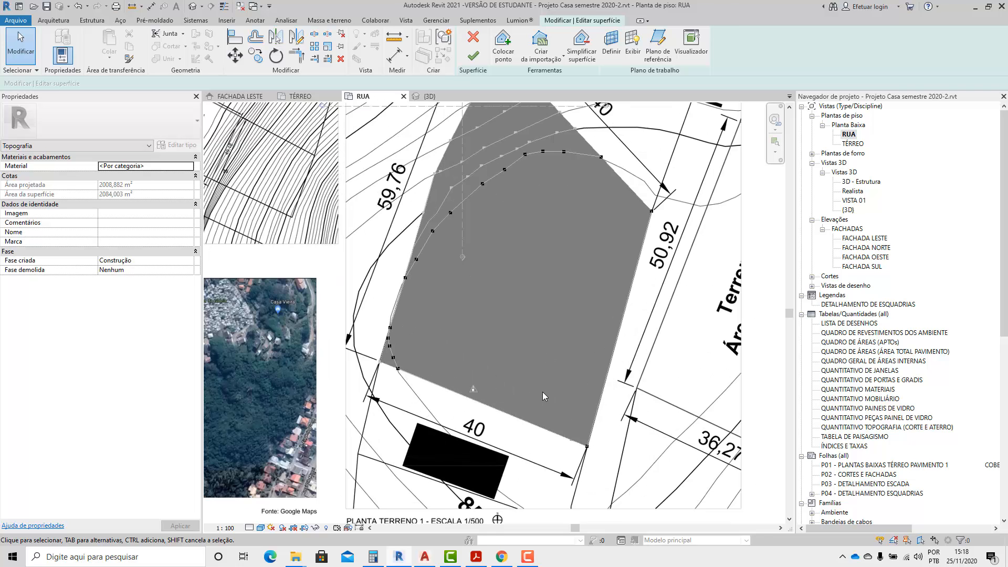
Try moving the boundary point at the lower 40 m edge's street-side corner into the lot, and undo the move.
click(593, 455)
drag(593, 455, 549, 330)
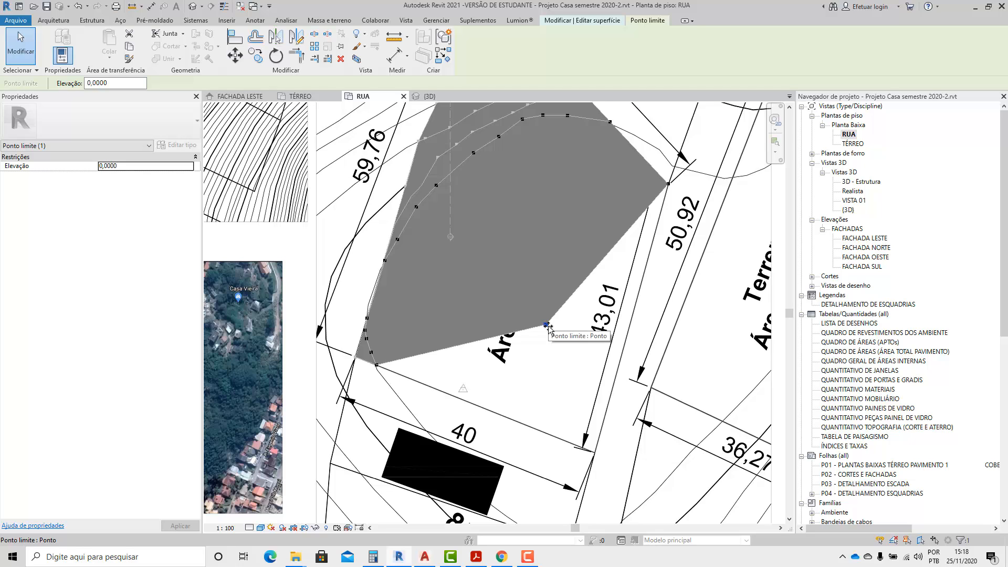
key(ctrl+z)
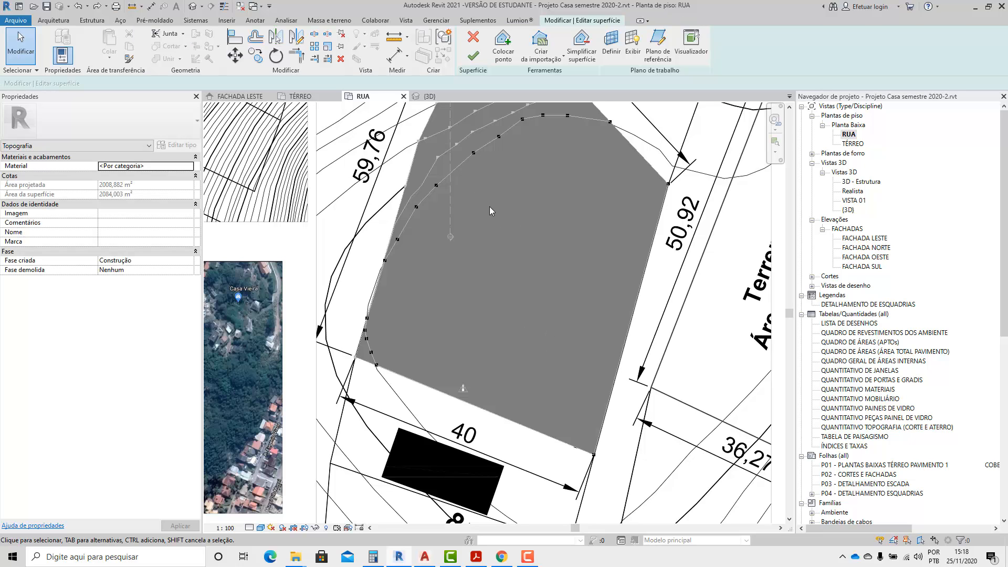
Move the boundary point from the lower 40 m edge's street-side corner inward, just above the lot's area label.
click(594, 454)
drag(589, 431, 531, 289)
click(546, 290)
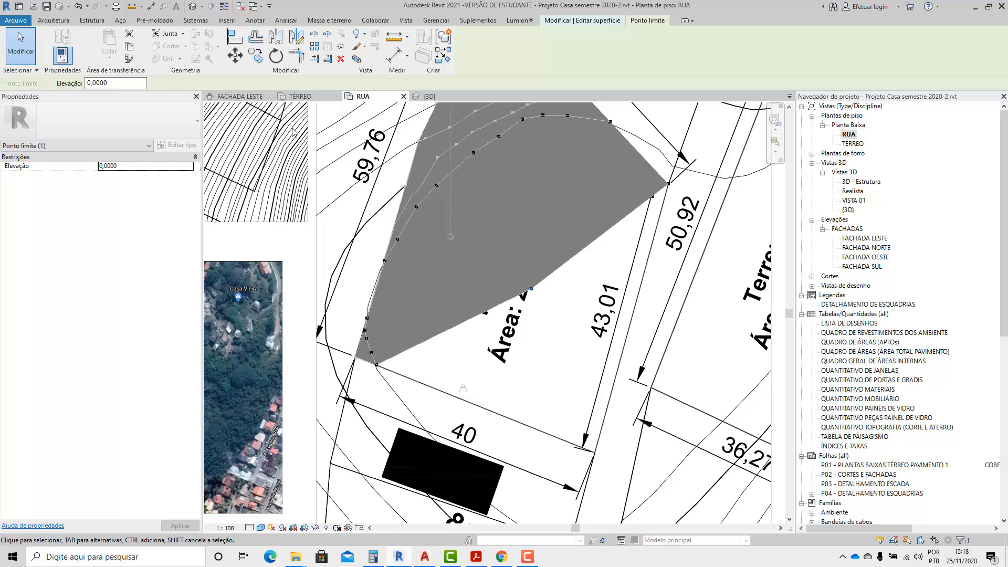
Place four points at elevation 3,0000 in the lower part of the lot, between the lower 40 m edge and the 43,01 m side.
click(566, 21)
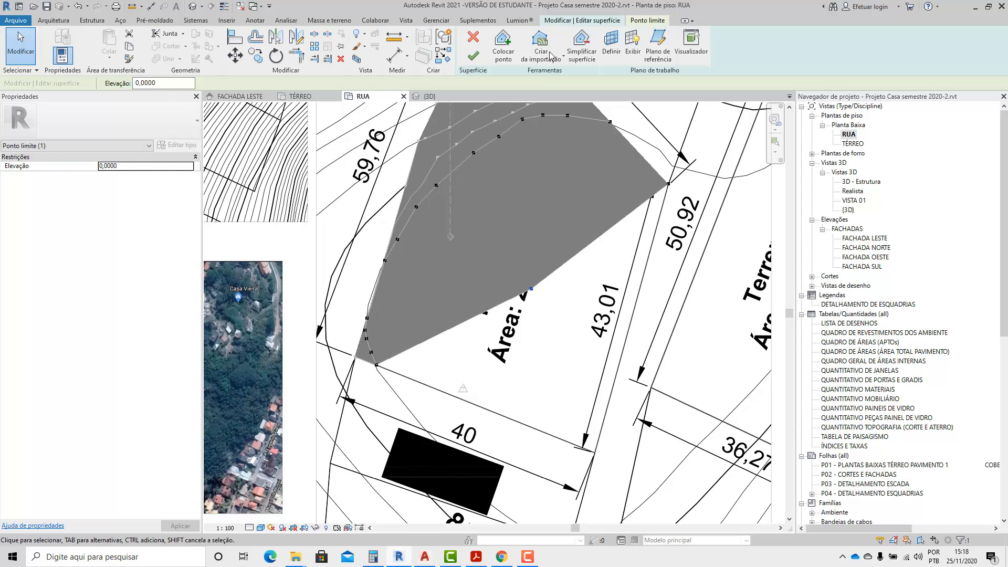
click(503, 47)
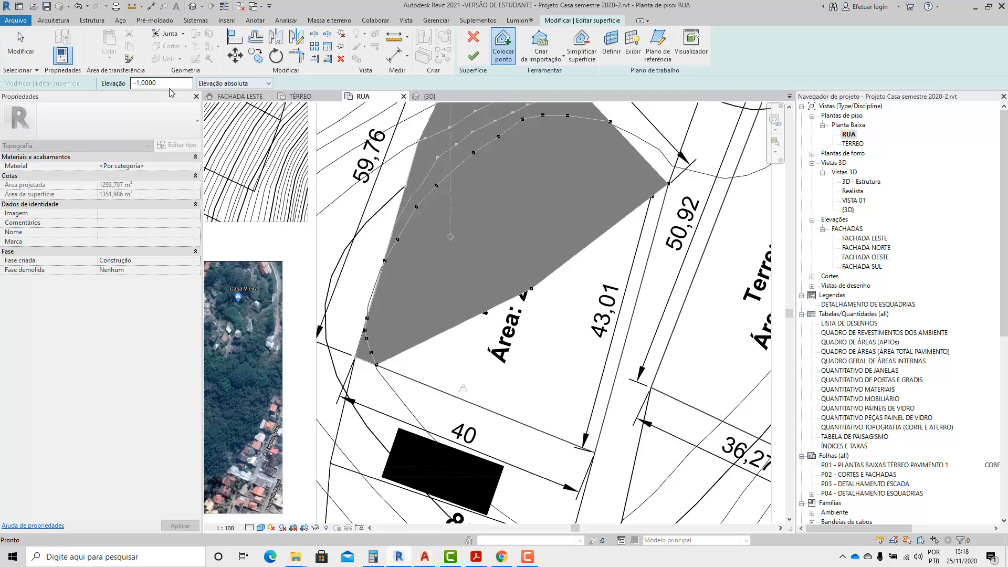
drag(170, 83, 116, 87)
text(3)
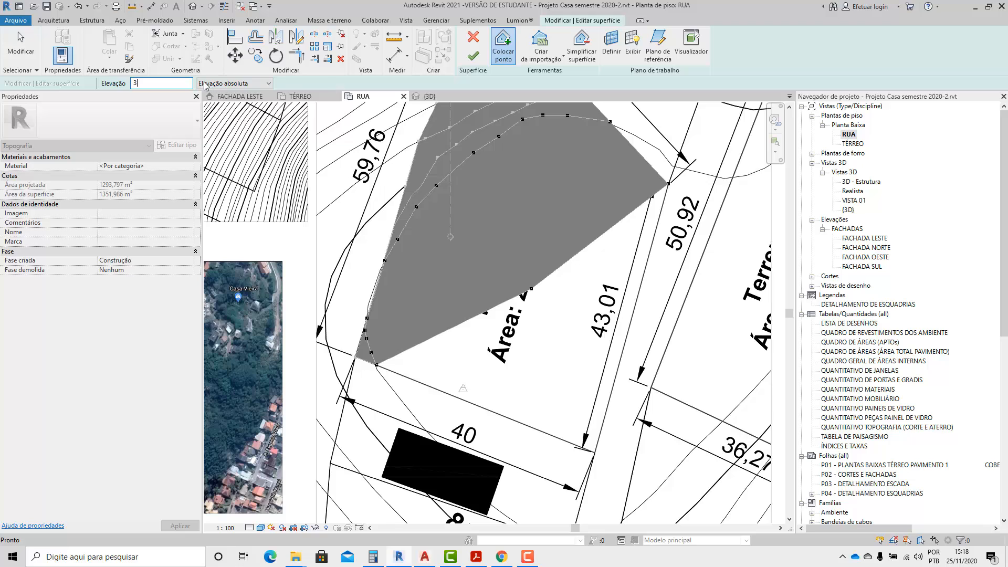
click(480, 365)
click(514, 386)
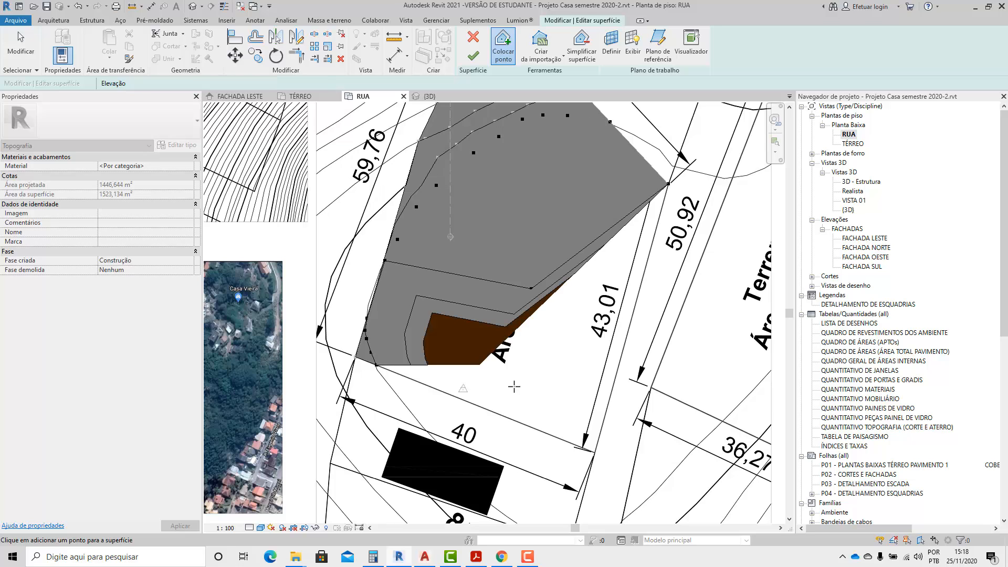
click(570, 374)
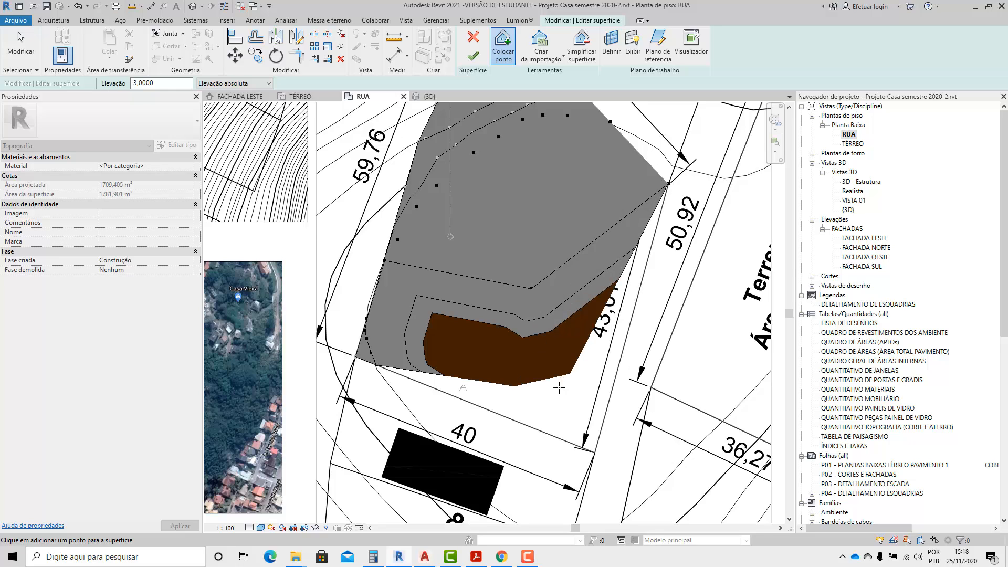
scroll(533, 403, up, 3)
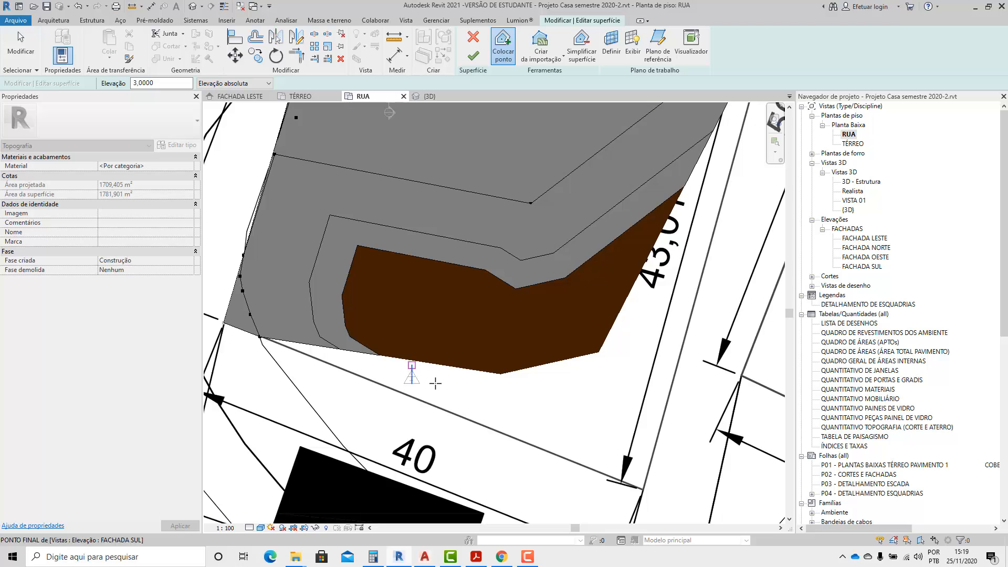
click(572, 411)
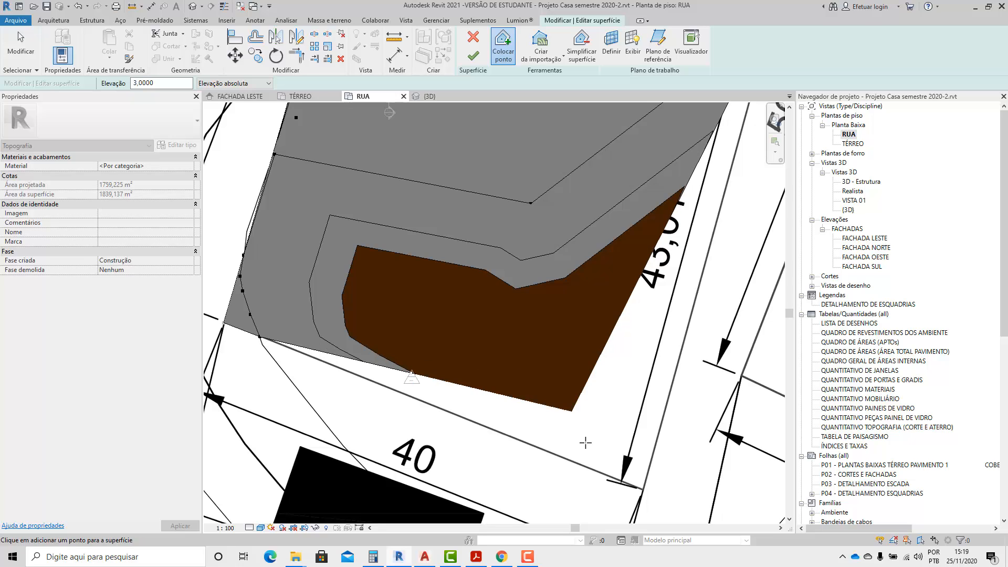
click(28, 44)
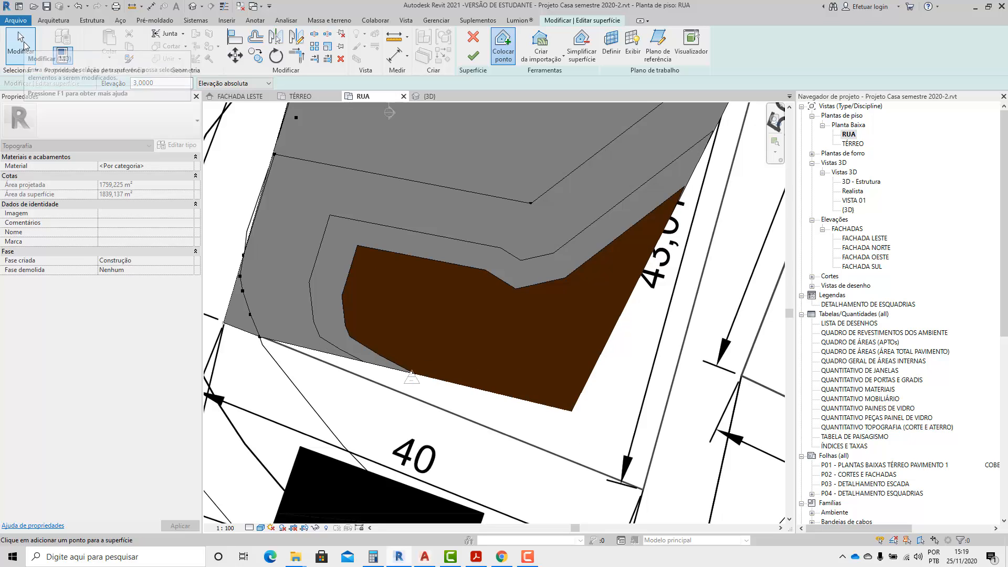
Finish the Terreno 1 surface edit and open the TÉRREO floor plan.
click(473, 56)
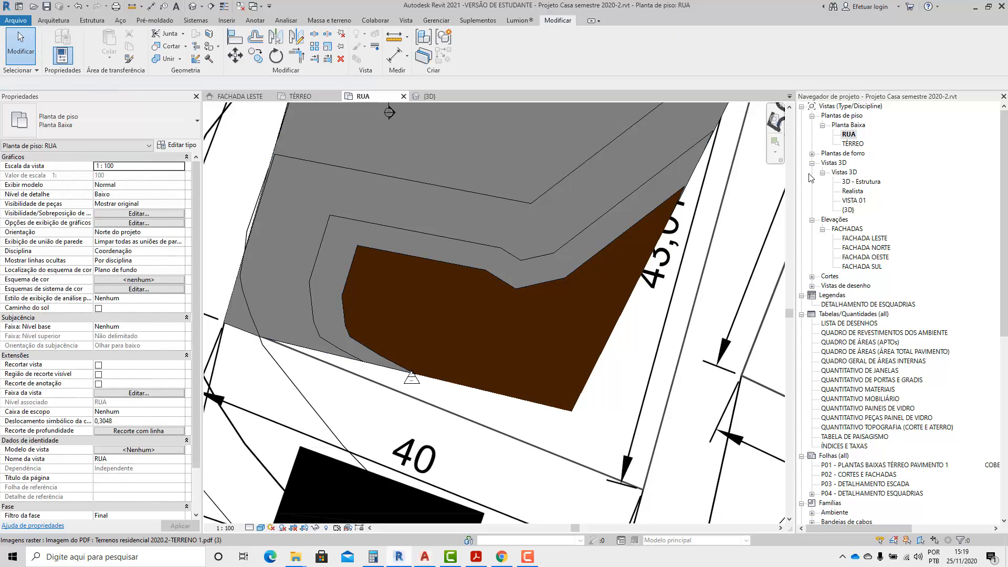
double_click(853, 144)
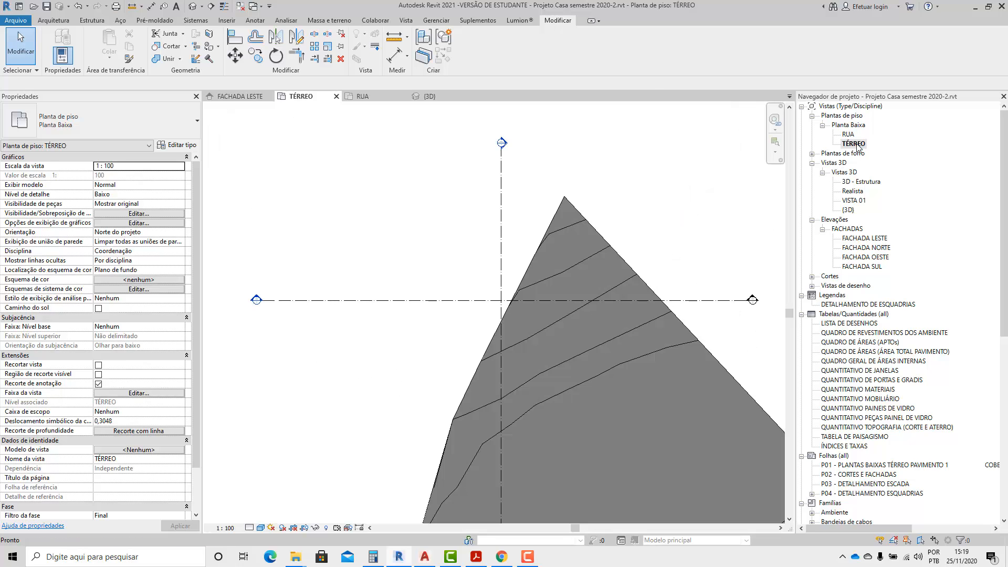
scroll(438, 254, down, 3)
scroll(525, 368, up, 5)
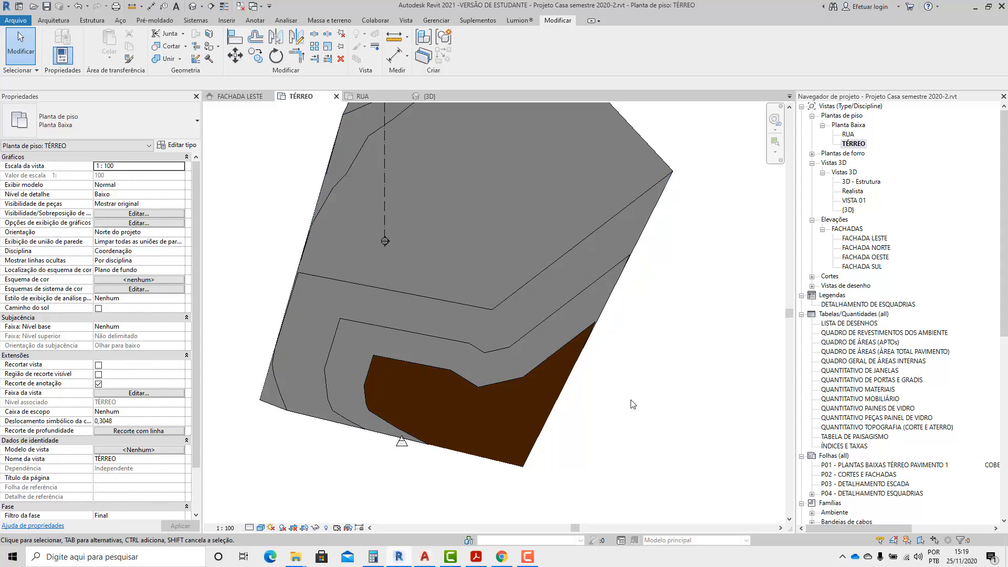
click(519, 366)
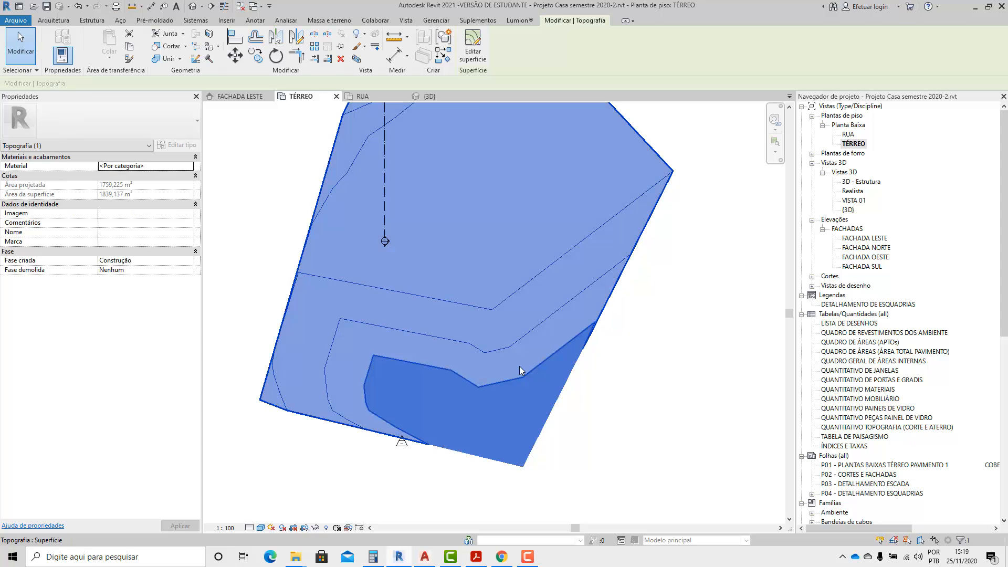
click(475, 63)
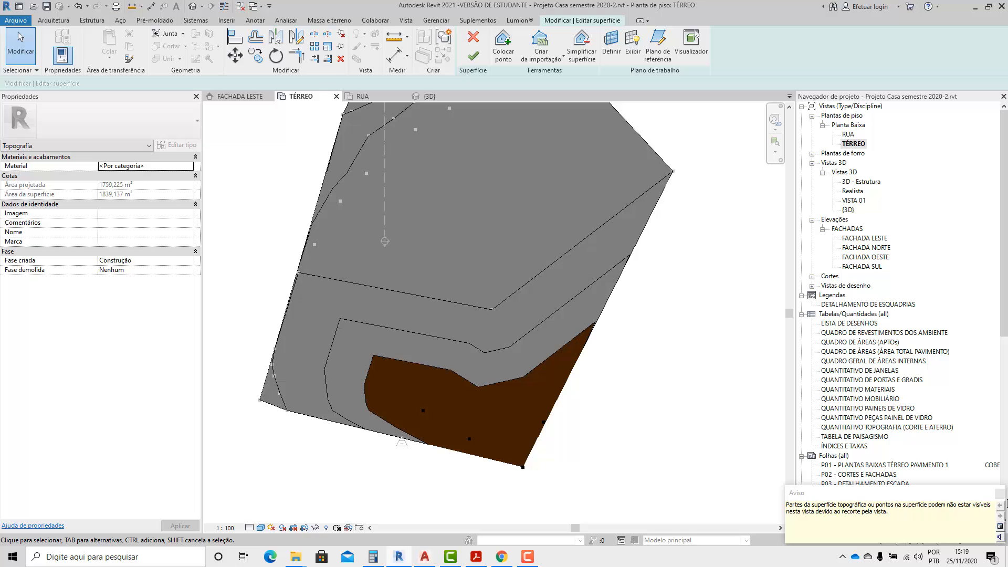
click(1000, 494)
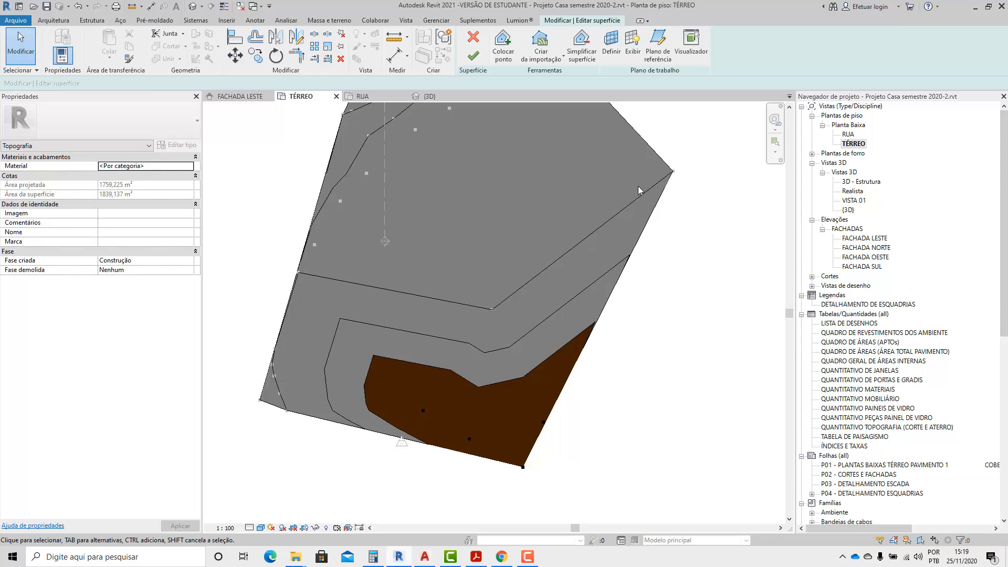
click(472, 58)
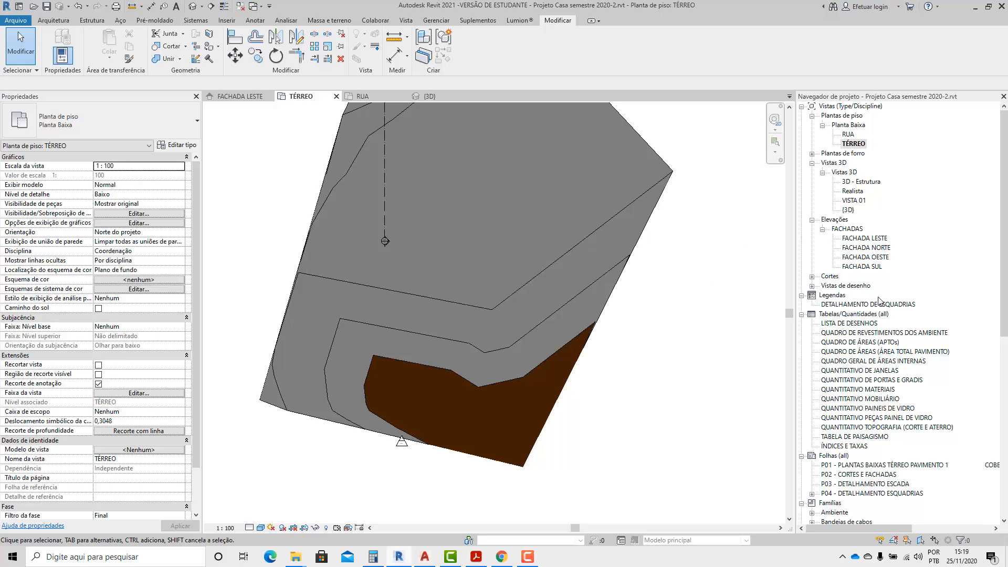
Open the FACHADA LESTE elevation and create a Planta Baixa floor plan view for the SUPERIOR level.
double_click(864, 238)
scroll(669, 273, up, 2)
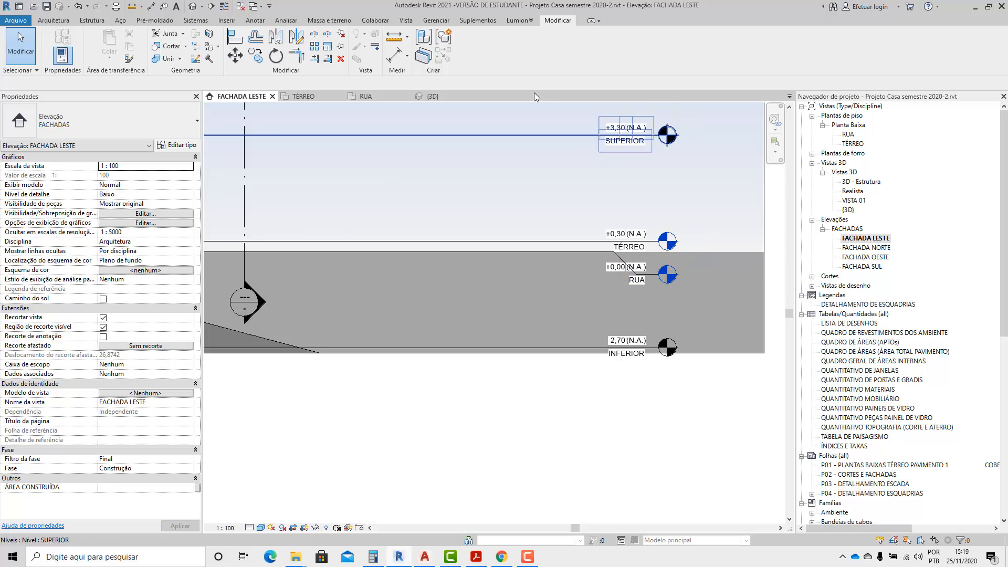
click(407, 21)
click(508, 35)
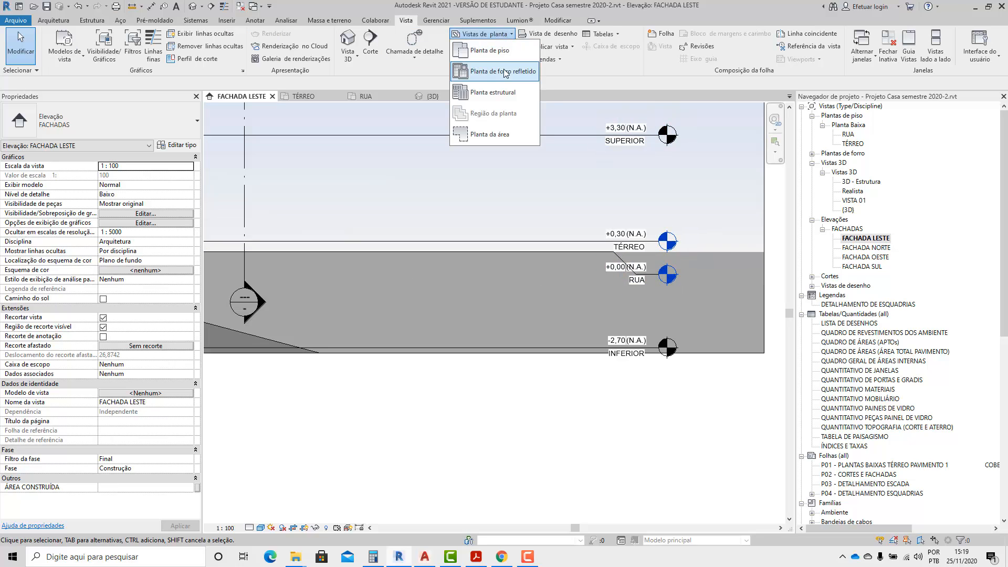
click(491, 107)
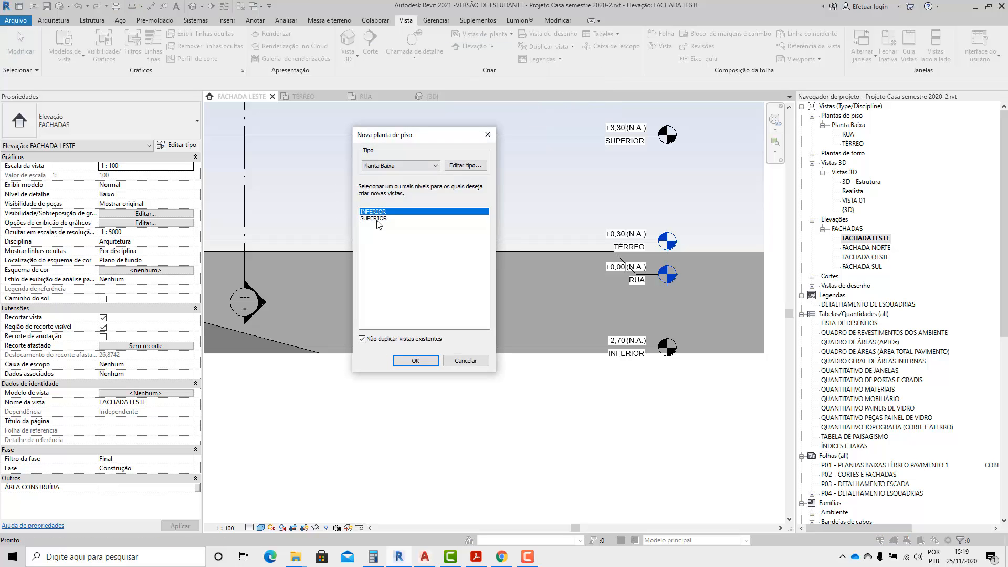
click(376, 218)
click(429, 359)
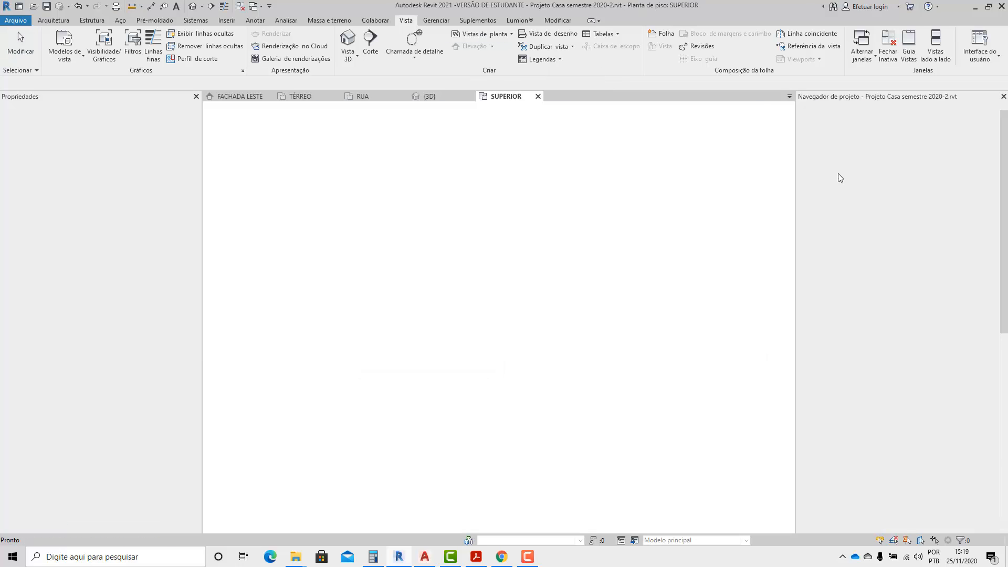
Start editing the Terreno 1 surface in the SUPERIOR floor plan.
scroll(472, 338, down, 1)
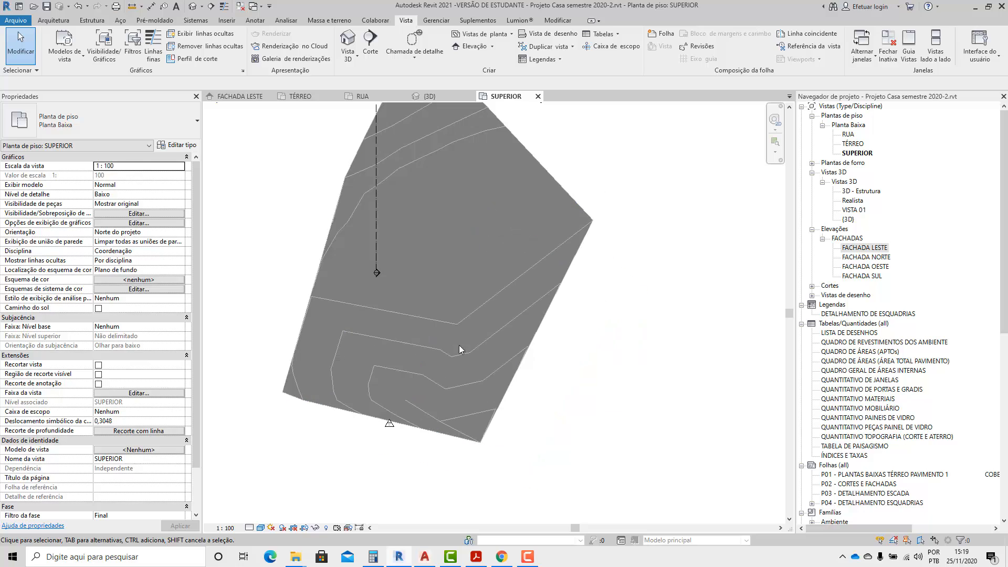
click(459, 345)
click(473, 65)
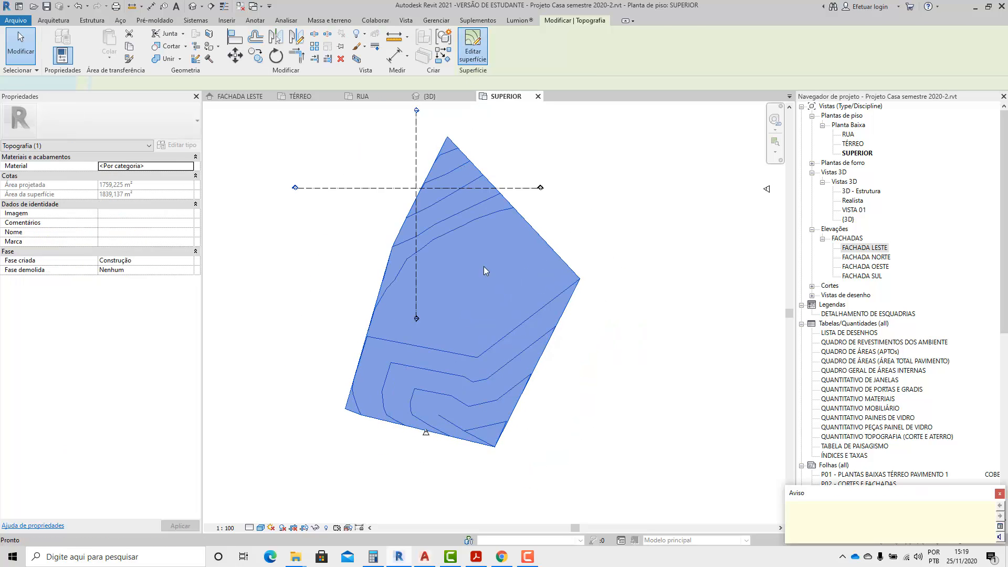
scroll(529, 451, up, 5)
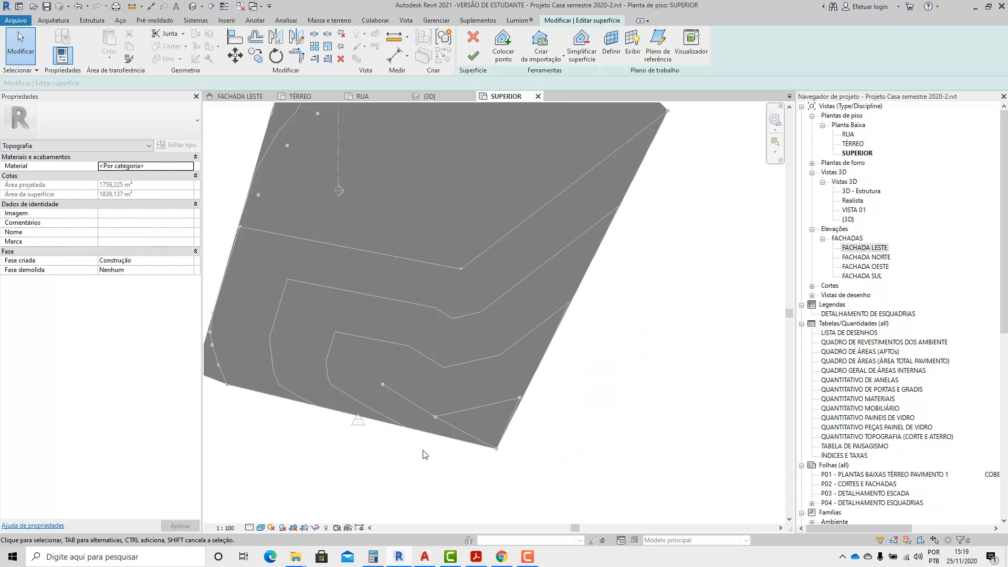
scroll(436, 467, down, 3)
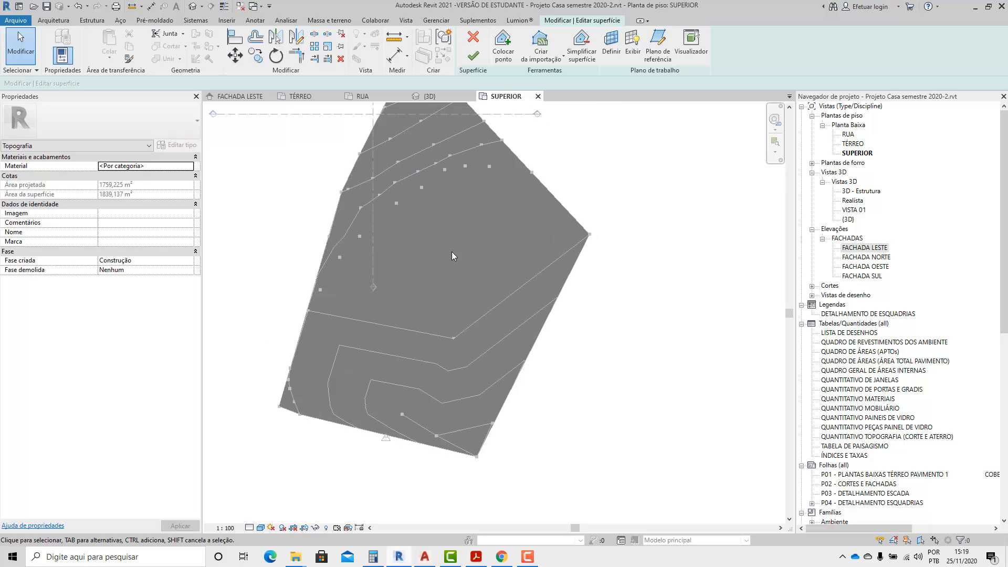
Delete the four points at elevation 3,0000 in the lower part of the lot and finish the surface edit.
drag(440, 436, 446, 416)
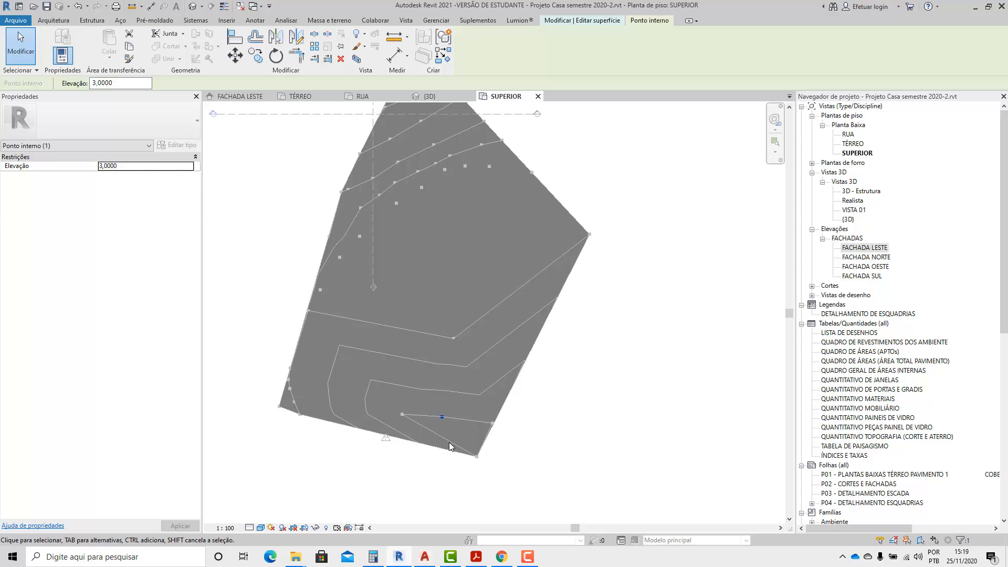
key(Delete)
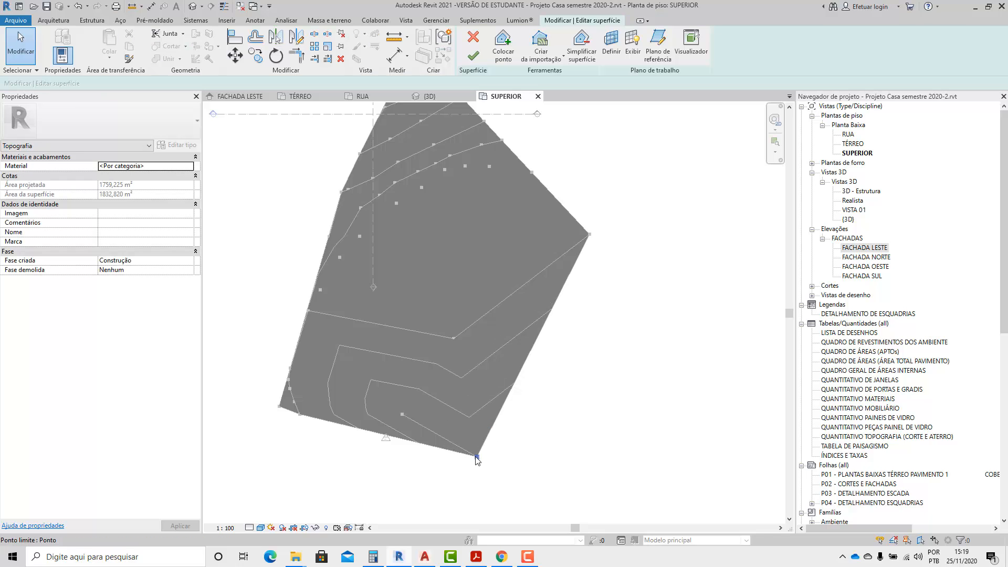
click(476, 456)
key(Delete)
click(403, 415)
key(Delete)
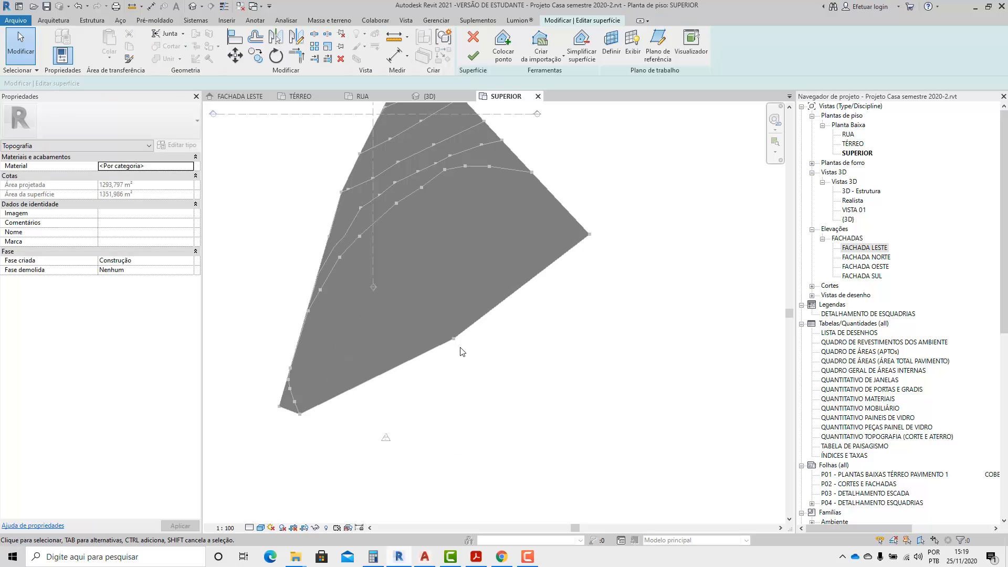
click(454, 338)
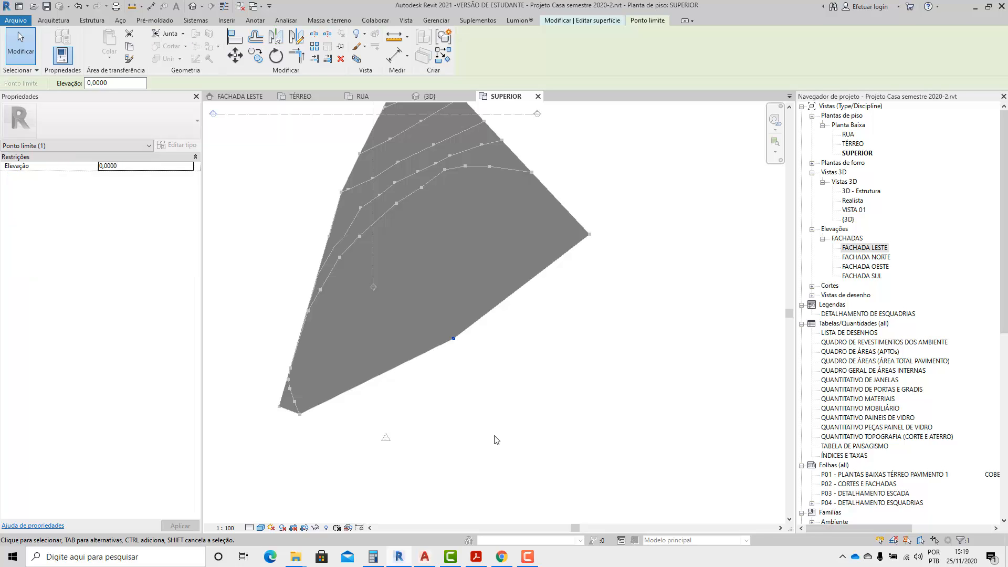
click(582, 20)
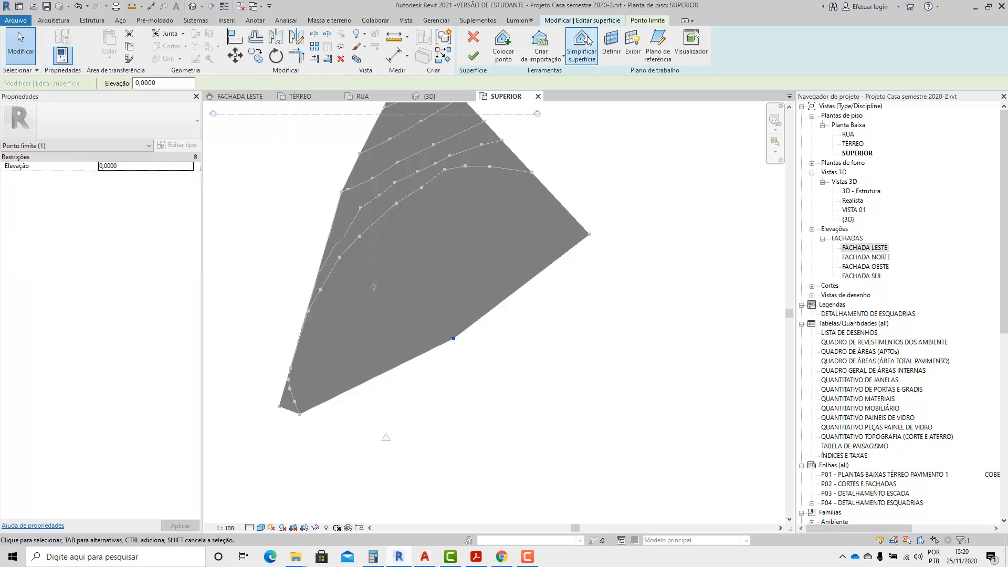
click(474, 57)
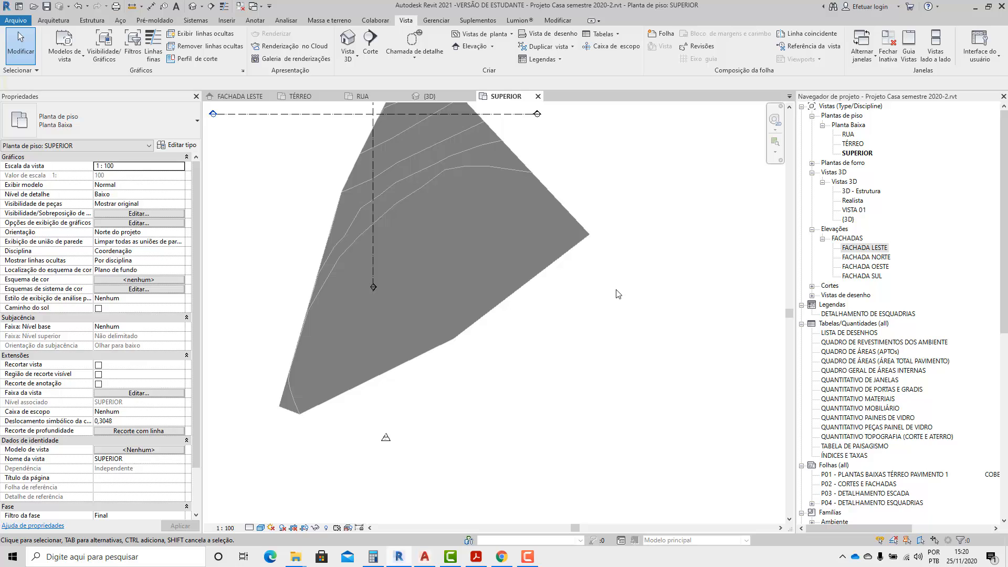
click(471, 262)
click(532, 336)
click(456, 262)
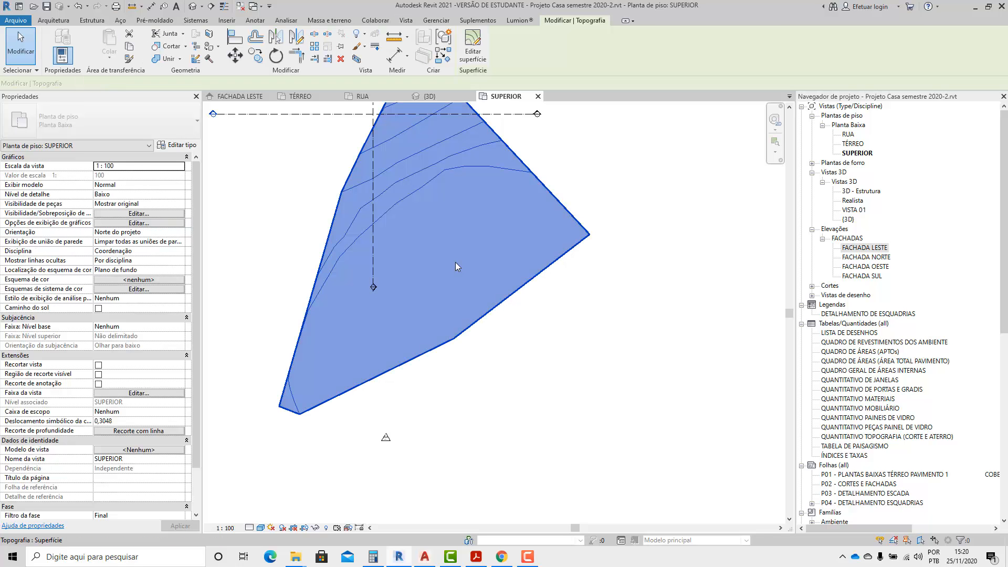
click(473, 51)
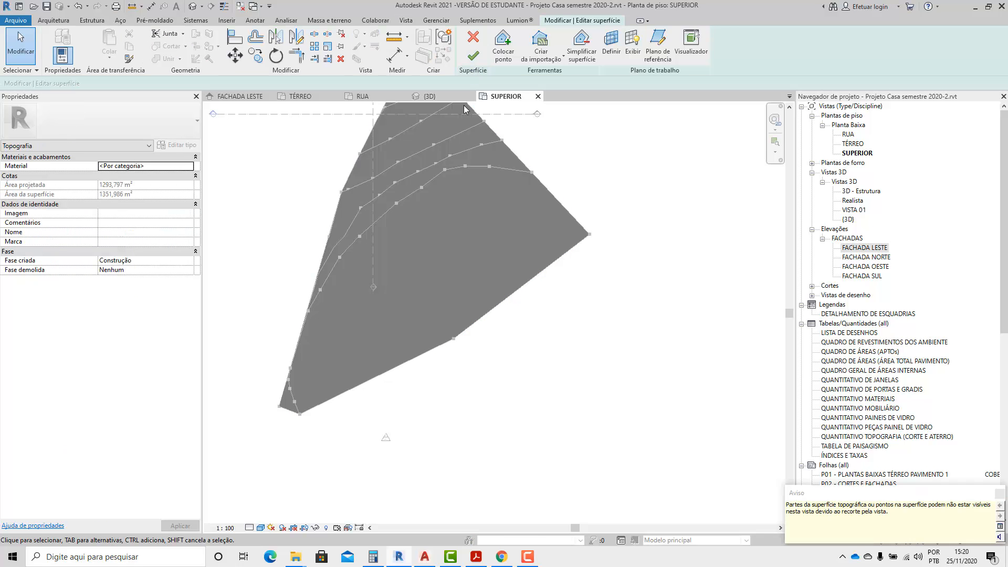
click(473, 37)
Select the Terreno 1 surface, return to the RUA floor plan and open the surface for editing.
click(519, 280)
middle_drag(519, 279, 558, 334)
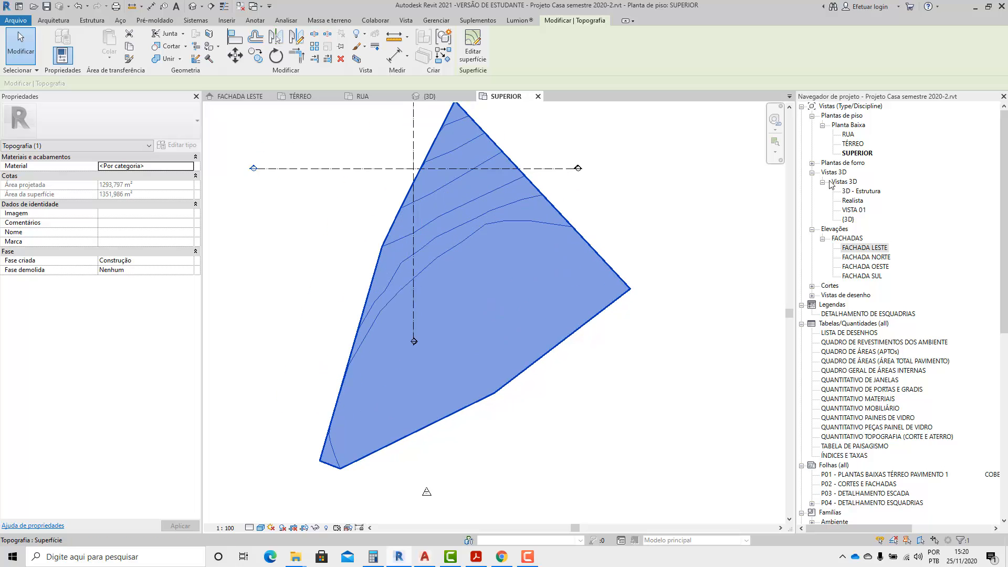
double_click(848, 135)
scroll(519, 417, up, 2)
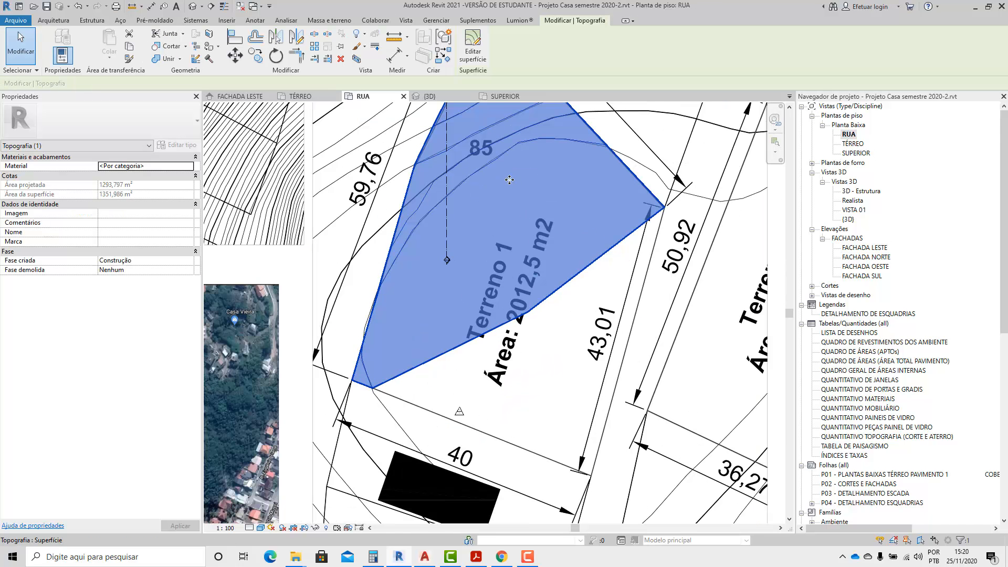
click(473, 47)
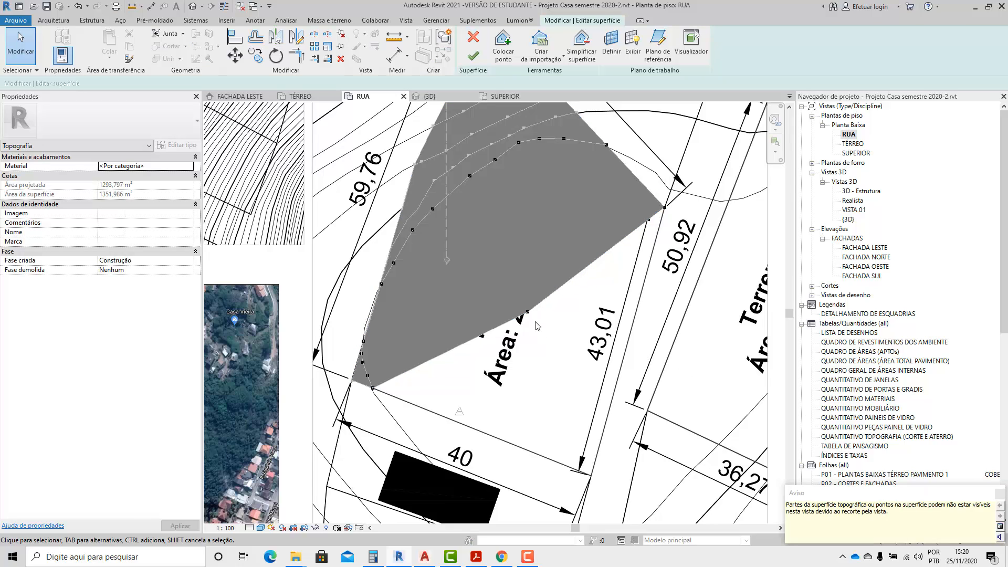
Move the boundary point beside the area label to the corner between the lower 40 m edge and the 43,01 m side, and finish the edit.
drag(528, 312, 592, 476)
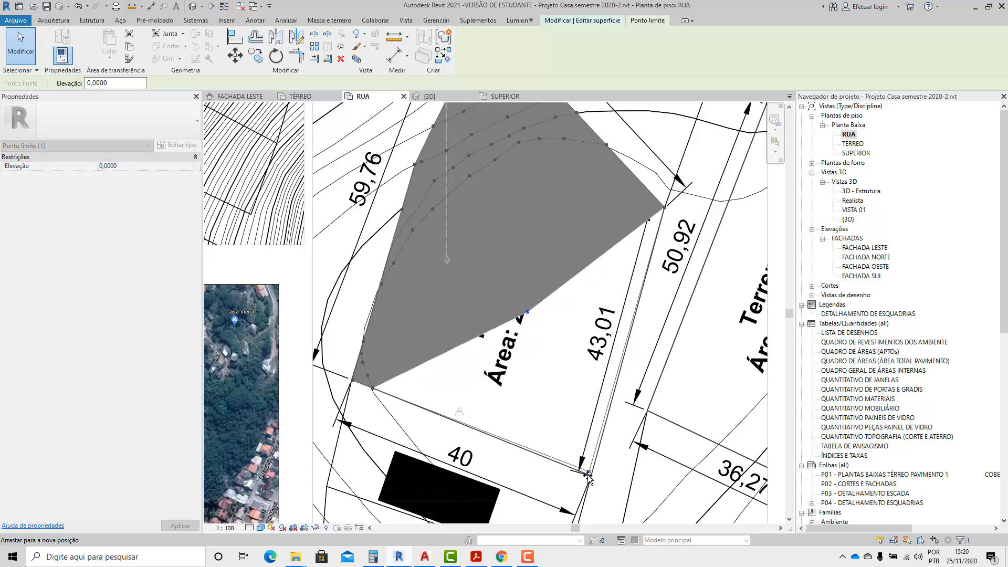
scroll(518, 392, down, 2)
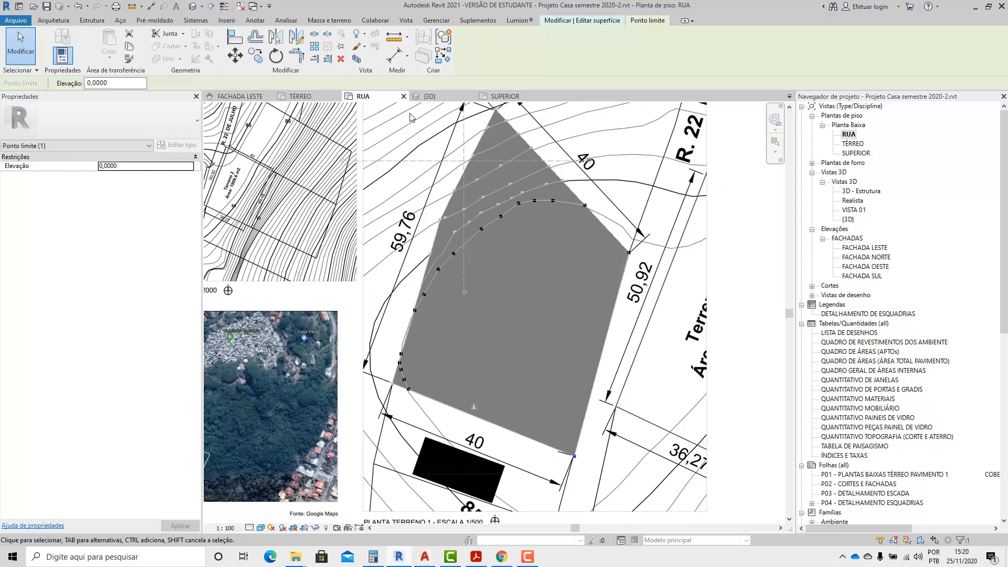
click(576, 23)
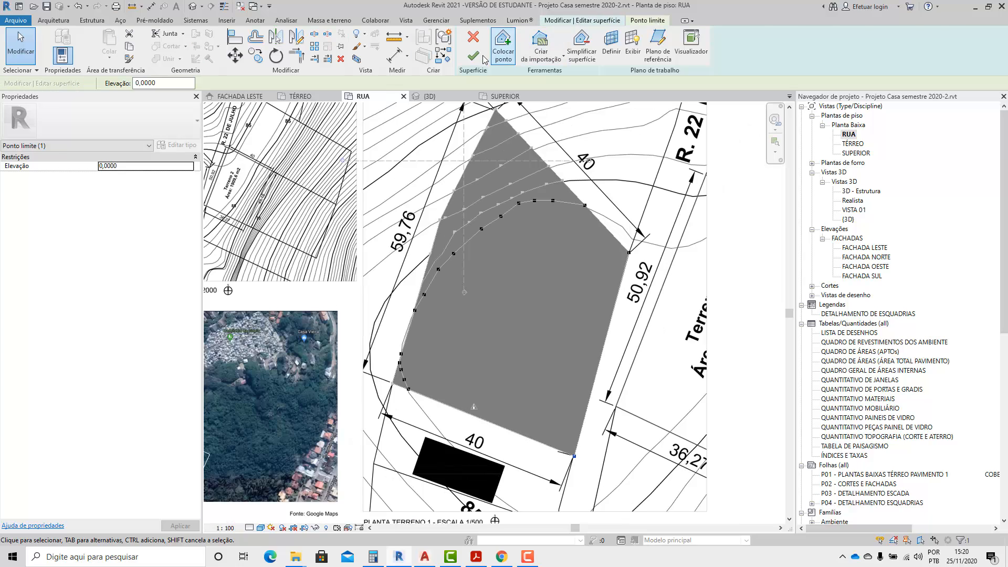
click(499, 46)
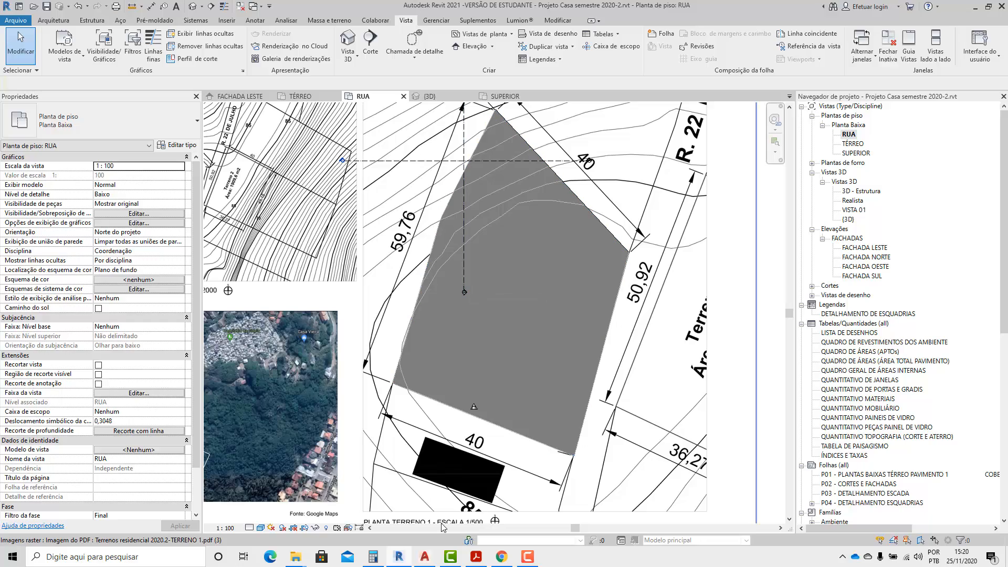
click(424, 557)
click(425, 560)
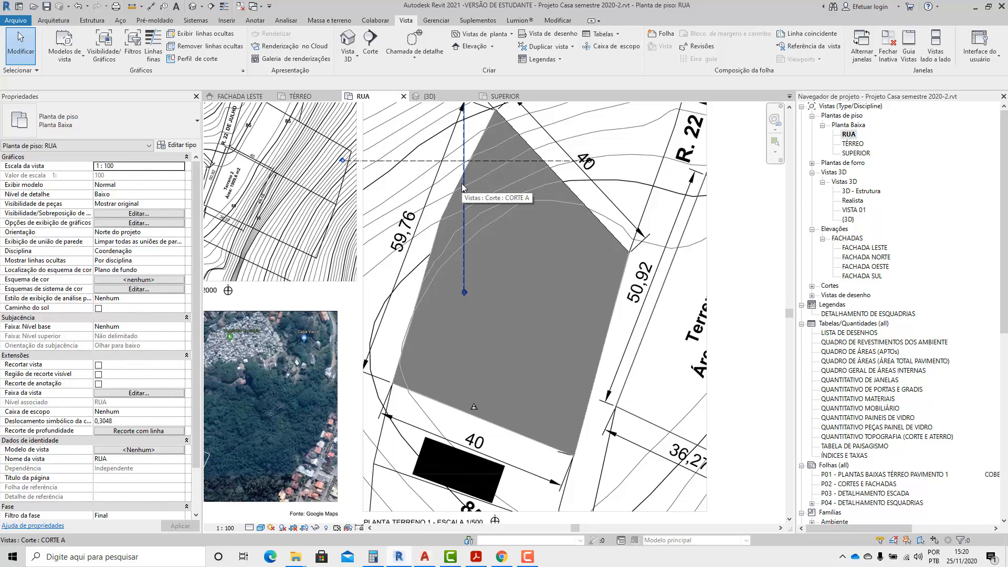
scroll(492, 223, down, 2)
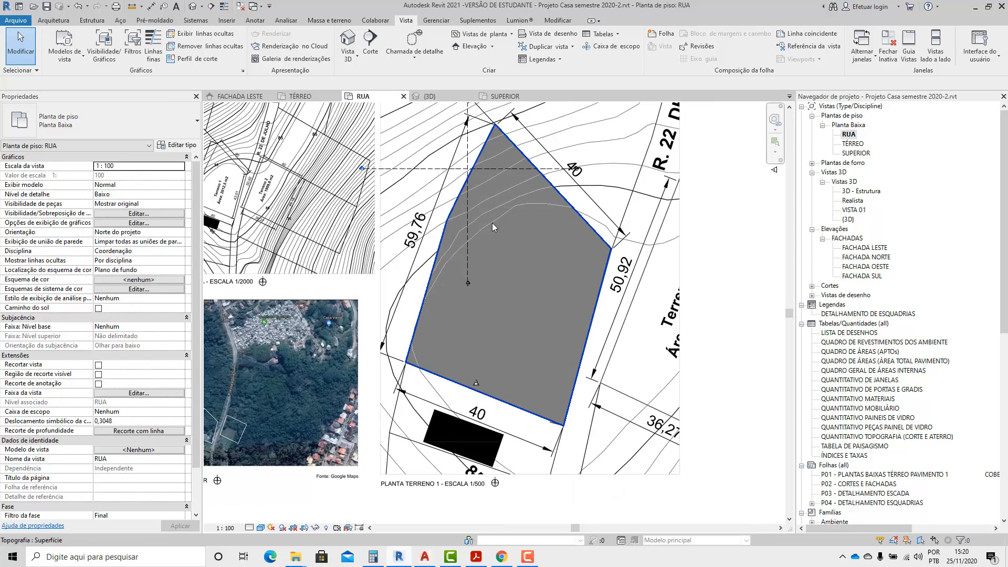
scroll(455, 251, up, 1)
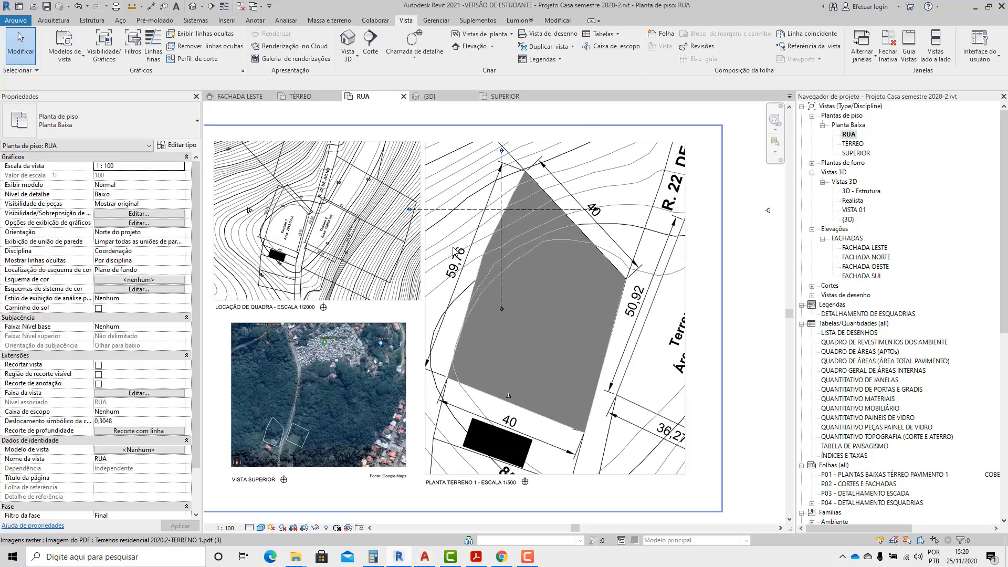